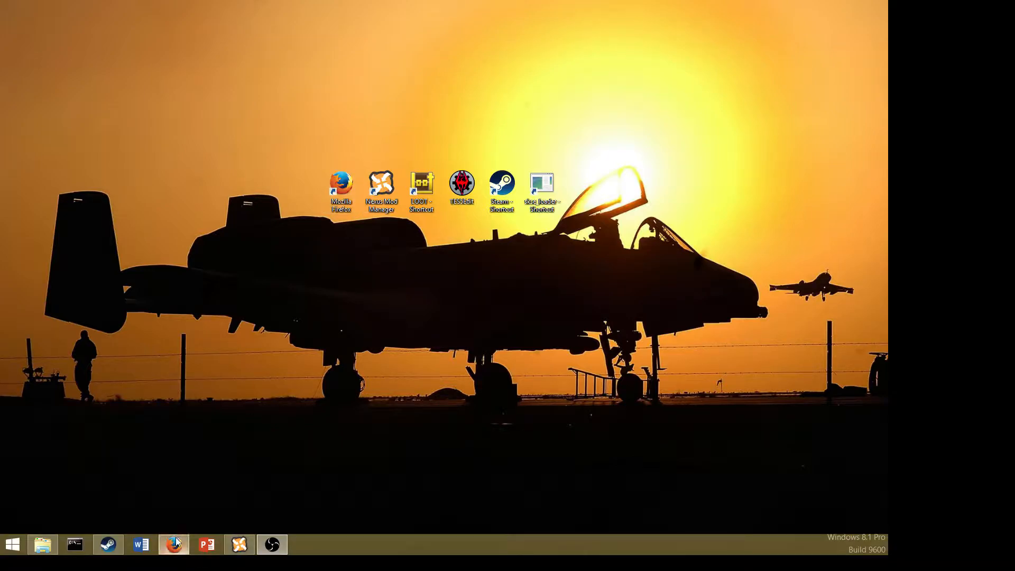
Switch to Firefox and review the Skyrim Nexus home page and the Nexus Mods list of supported games.
{"action": "left_click", "coordinate": [174, 544]}
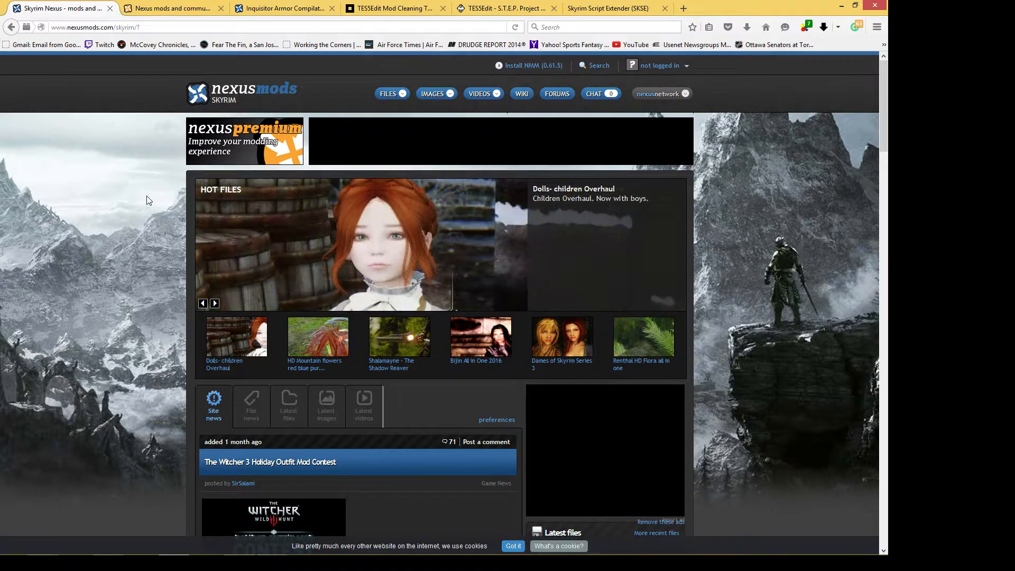
{"action": "key", "text": "F5"}
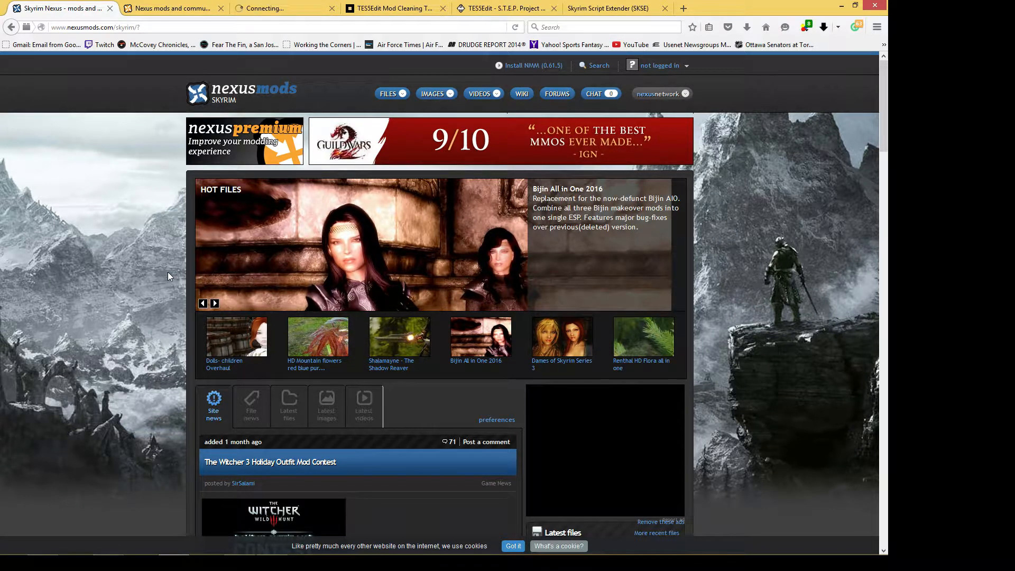
{"action": "left_click", "coordinate": [179, 11]}
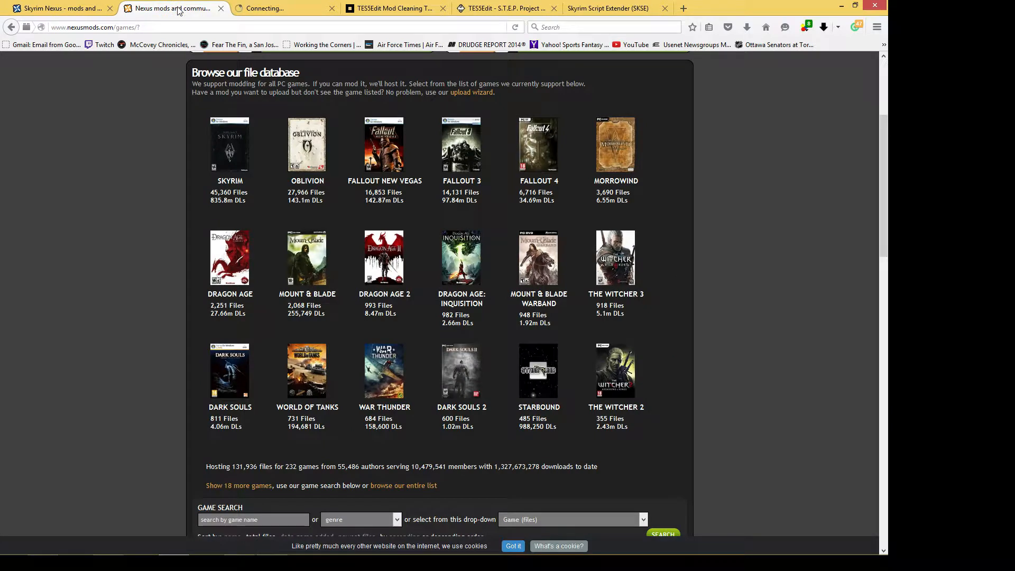
{"action": "left_click", "coordinate": [215, 147]}
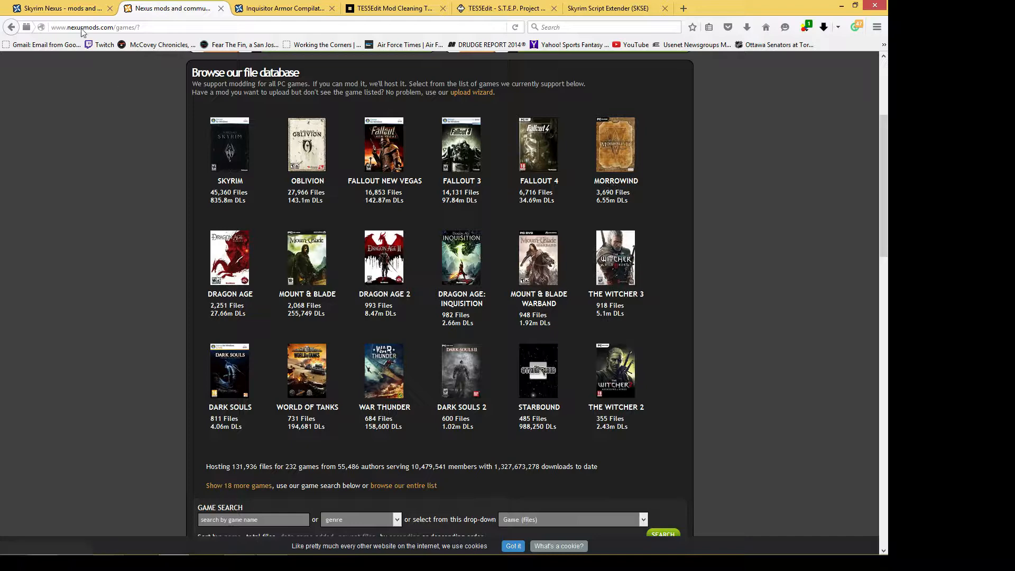
{"action": "left_click", "coordinate": [62, 8]}
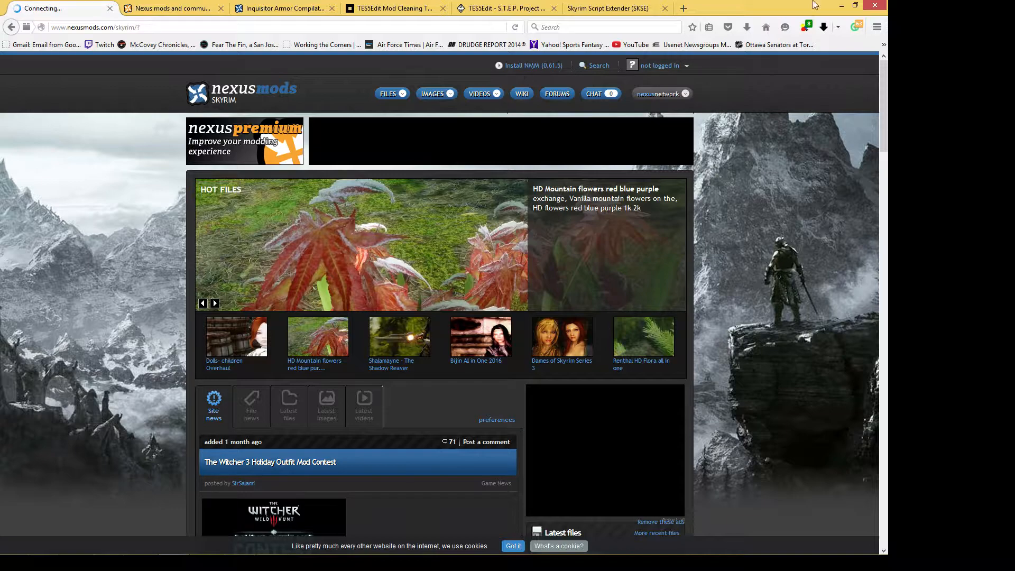
Switch to Nexus Mod Manager and inspect the plugin details of CoT-WeatherPatch.esp and ClimatesOfTamriel.esm.
{"action": "left_click", "coordinate": [840, 5]}
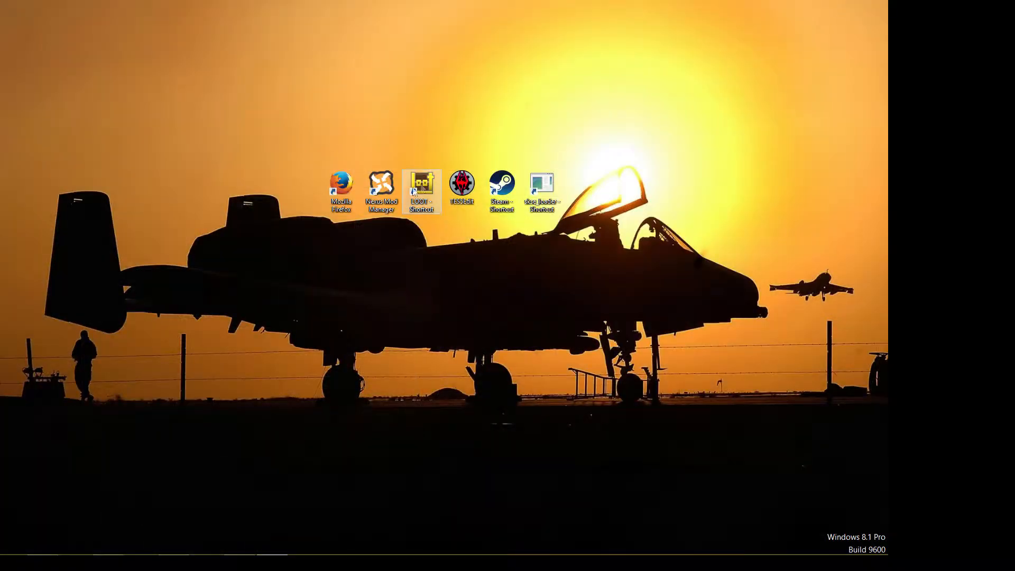
{"action": "left_click", "coordinate": [239, 546]}
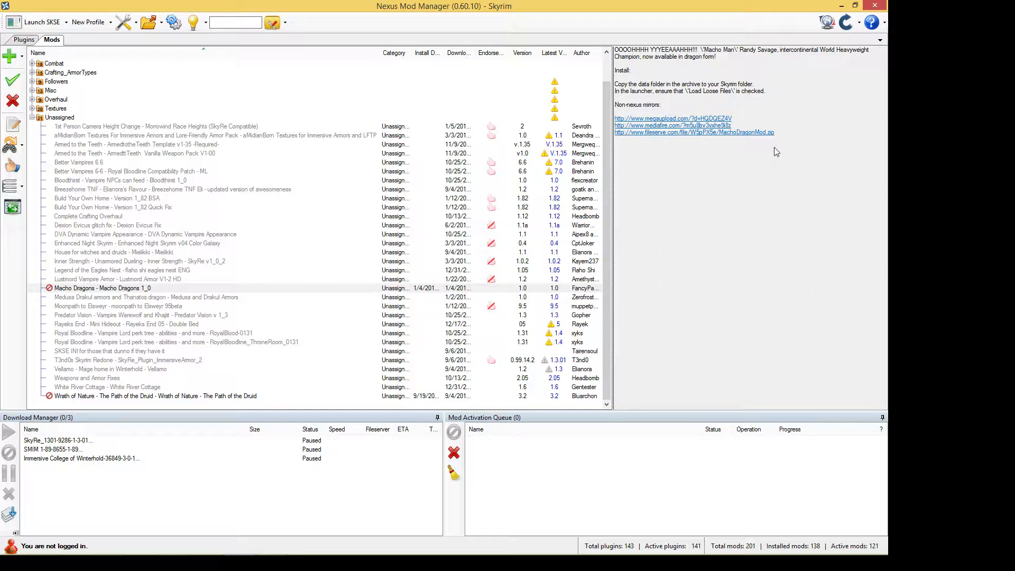
{"action": "left_click", "coordinate": [26, 42]}
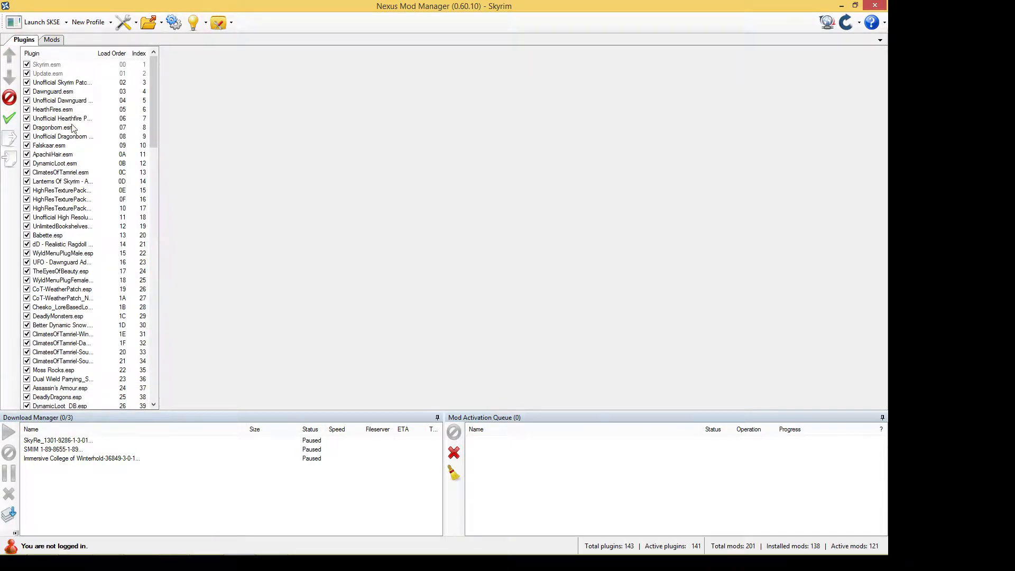
{"action": "left_click", "coordinate": [53, 40]}
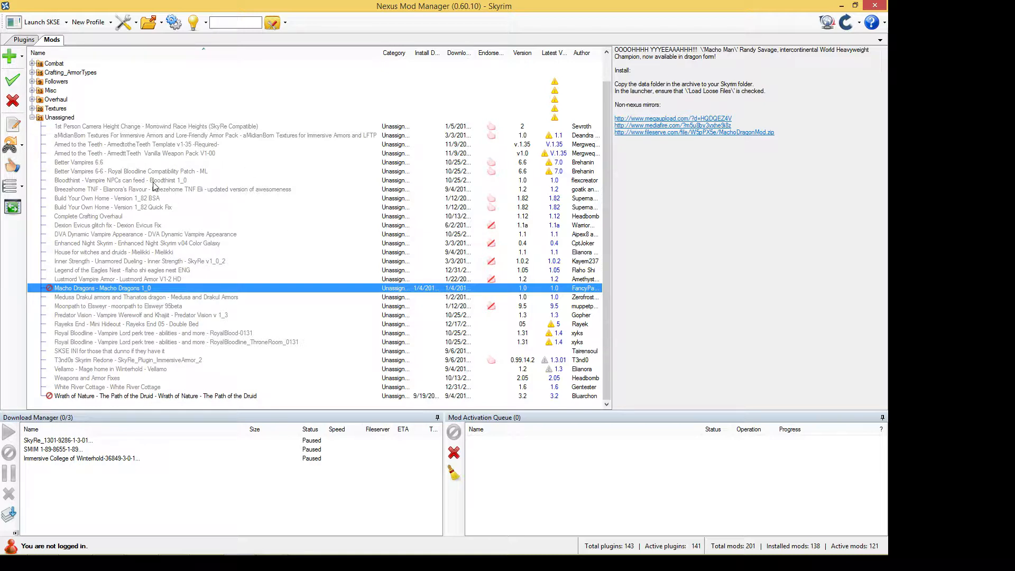
{"action": "left_click", "coordinate": [24, 41]}
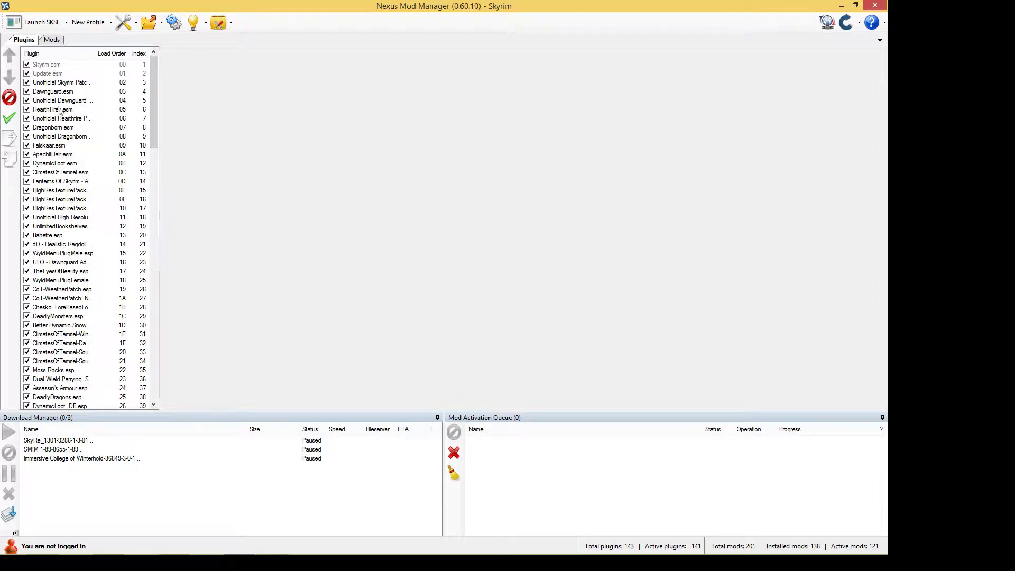
{"action": "left_click", "coordinate": [48, 291]}
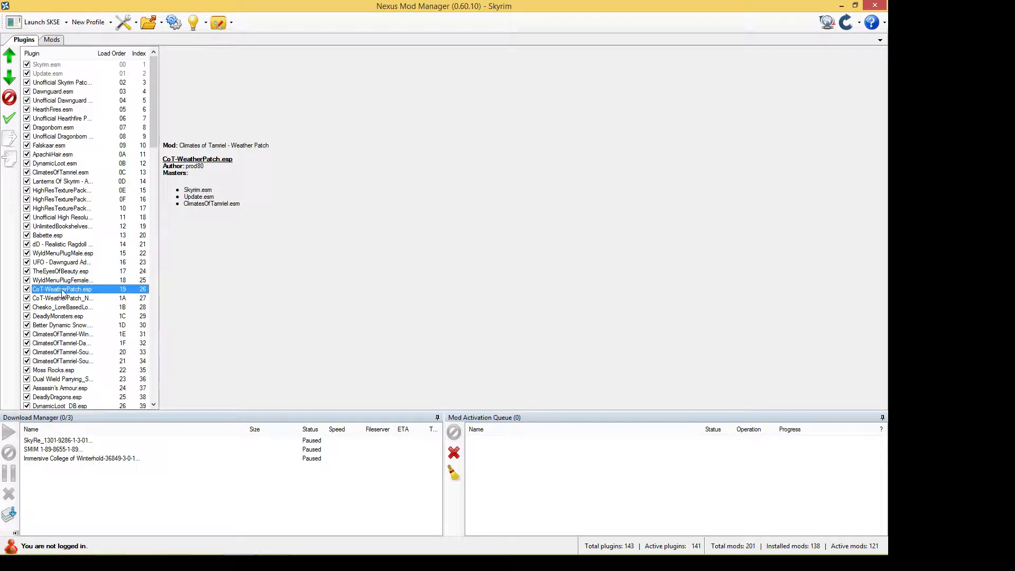
{"action": "left_click", "coordinate": [66, 174]}
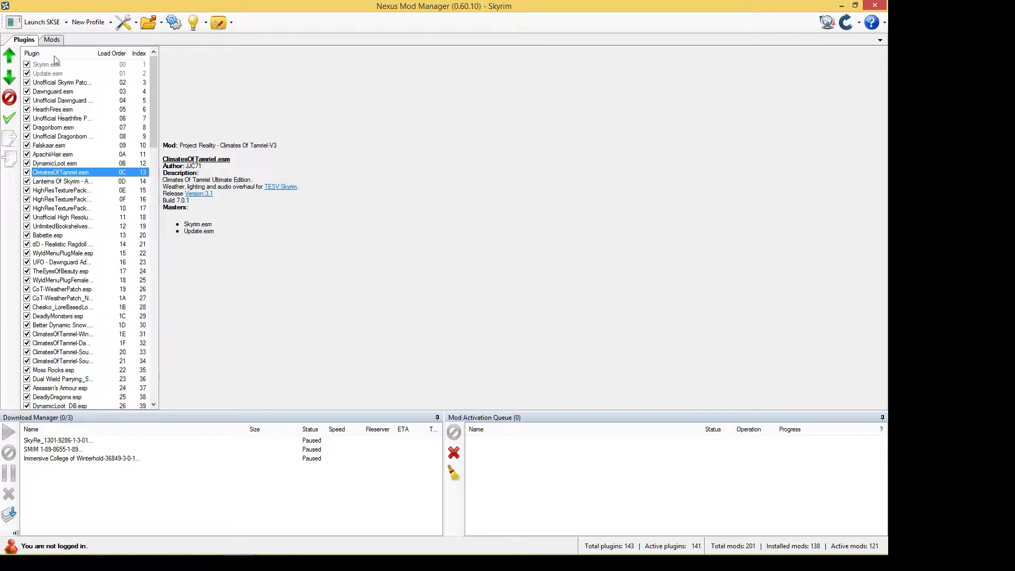
Look through the mods in the Textures category of the mod list, leaving the category collapsed.
{"action": "left_click", "coordinate": [53, 40]}
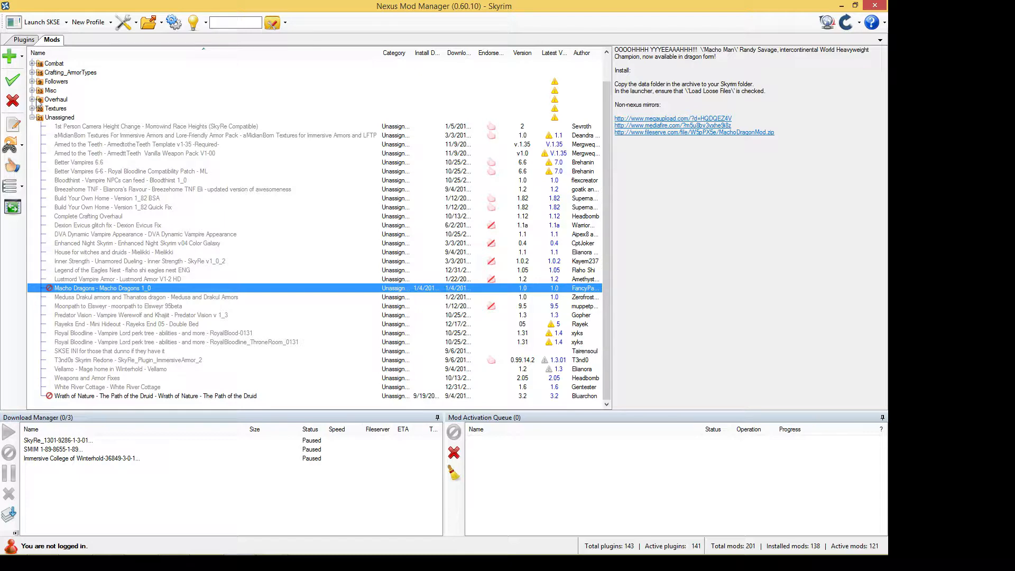
{"action": "left_click", "coordinate": [33, 100]}
{"action": "left_click", "coordinate": [33, 100]}
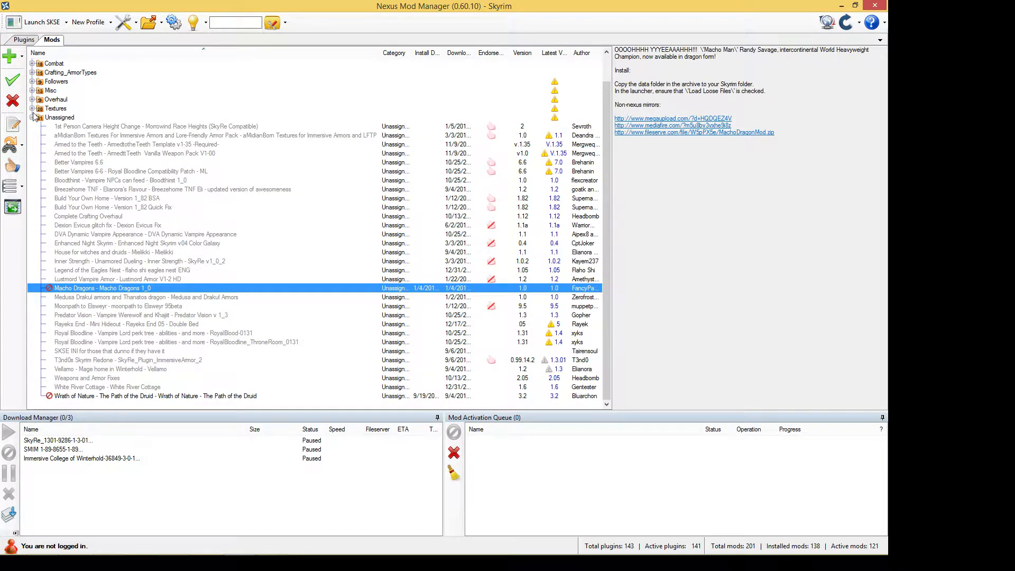
{"action": "left_click", "coordinate": [33, 109]}
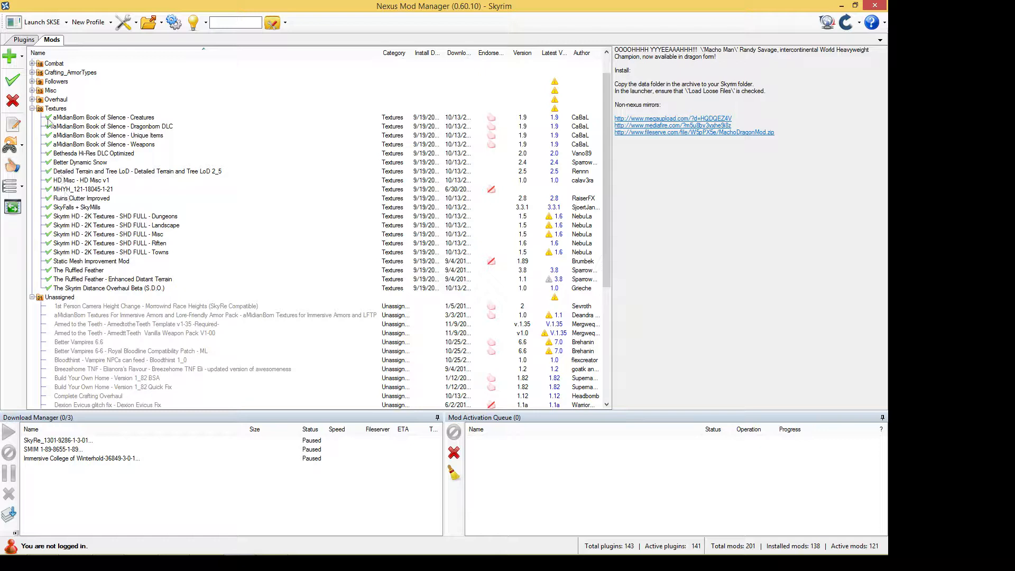
{"action": "left_click", "coordinate": [32, 108]}
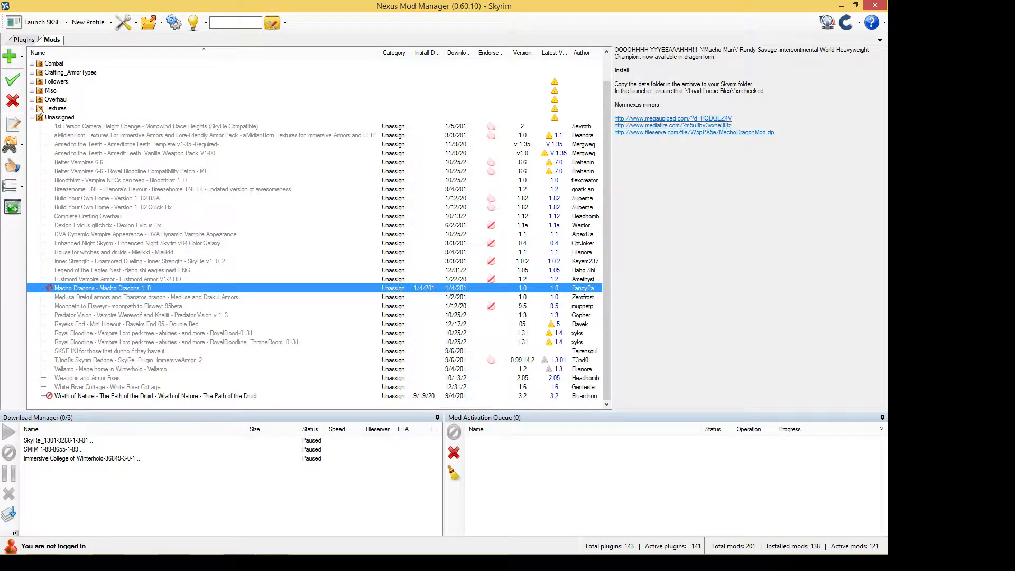
{"action": "scroll", "coordinate": [80, 138], "scroll_direction": "up", "scroll_amount": 1}
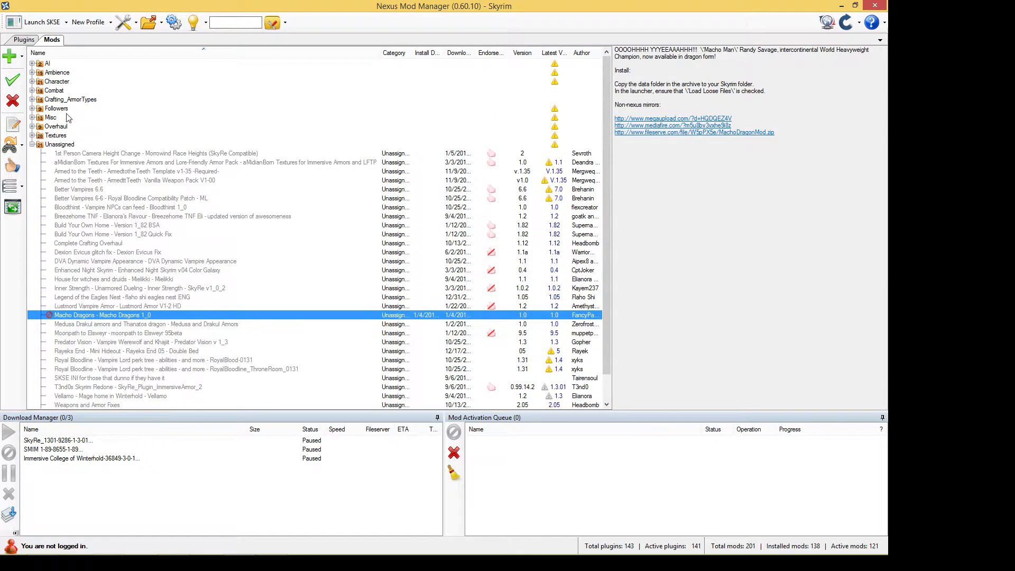
Expand the Ambience category and compare its Climates Of Tamriel mods, including the Dragonborn and Sound-Dawnguard patches, with the plugin list.
{"action": "left_click", "coordinate": [33, 73]}
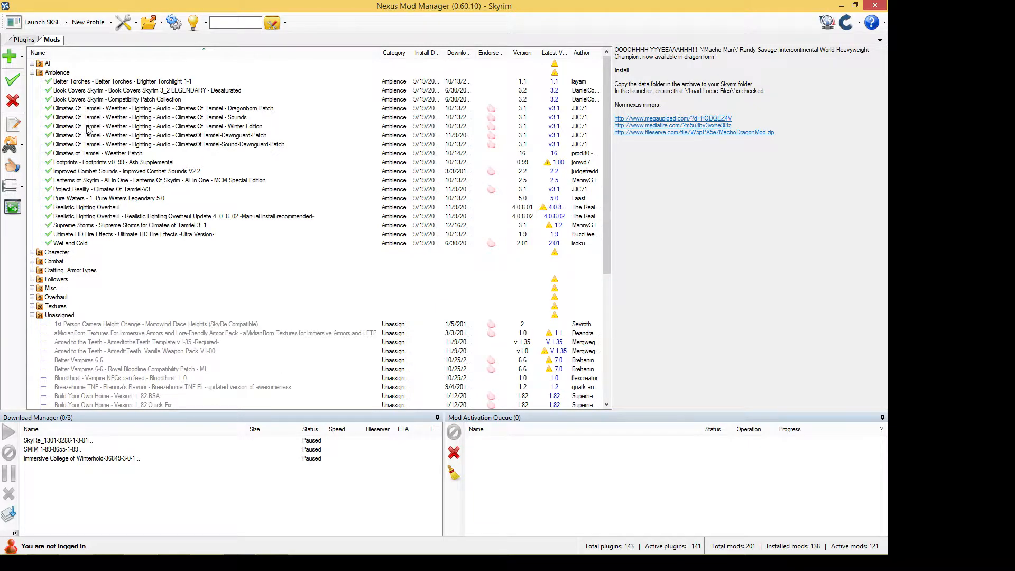
{"action": "left_click", "coordinate": [88, 153]}
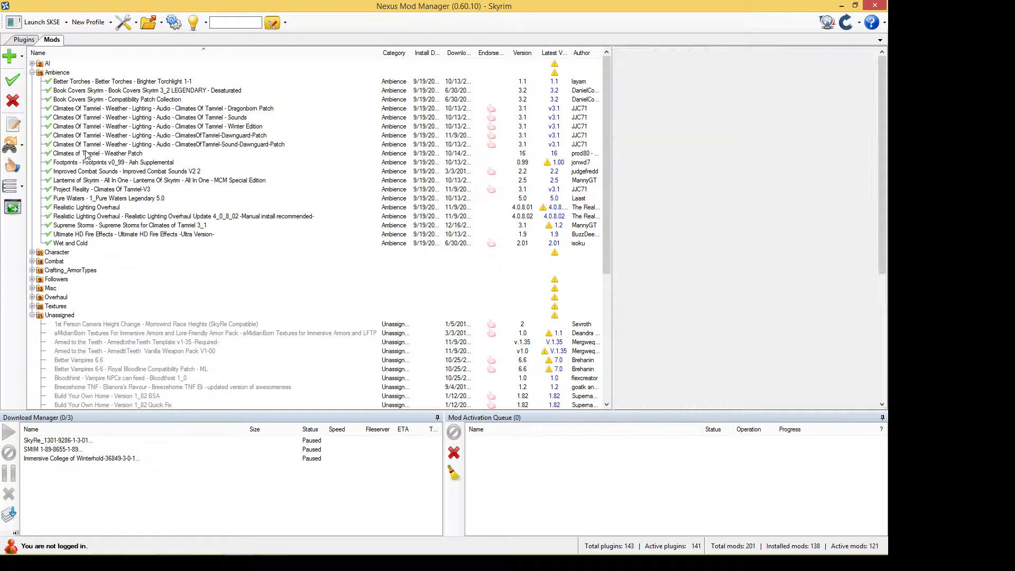
{"action": "left_click", "coordinate": [90, 146]}
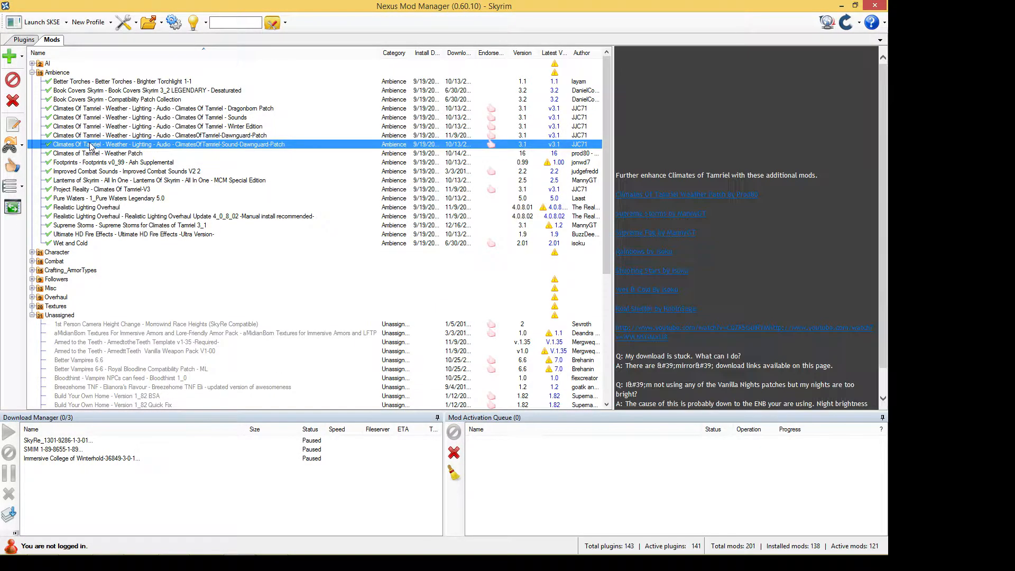
{"action": "left_click", "coordinate": [91, 109]}
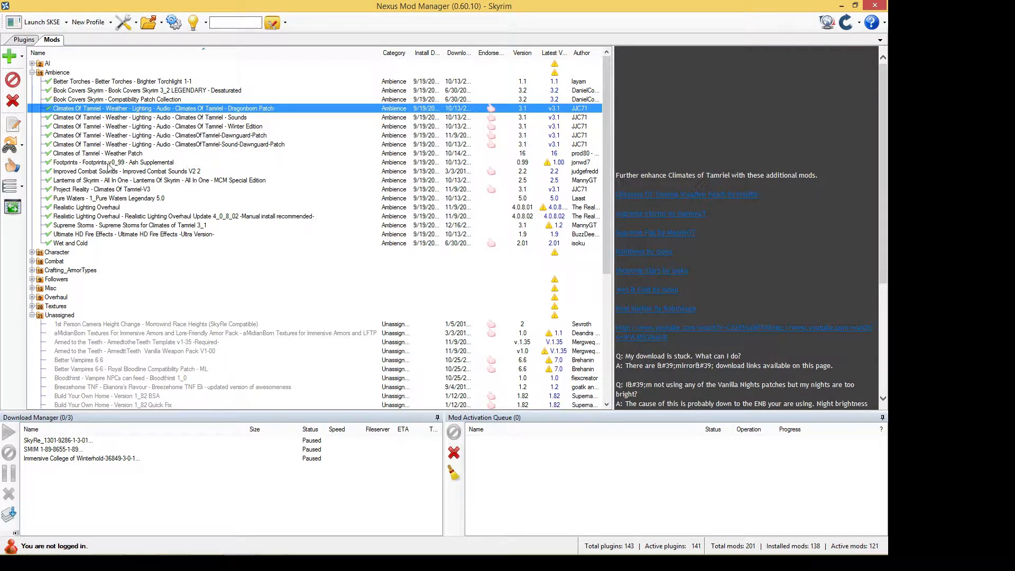
{"action": "left_click", "coordinate": [24, 39]}
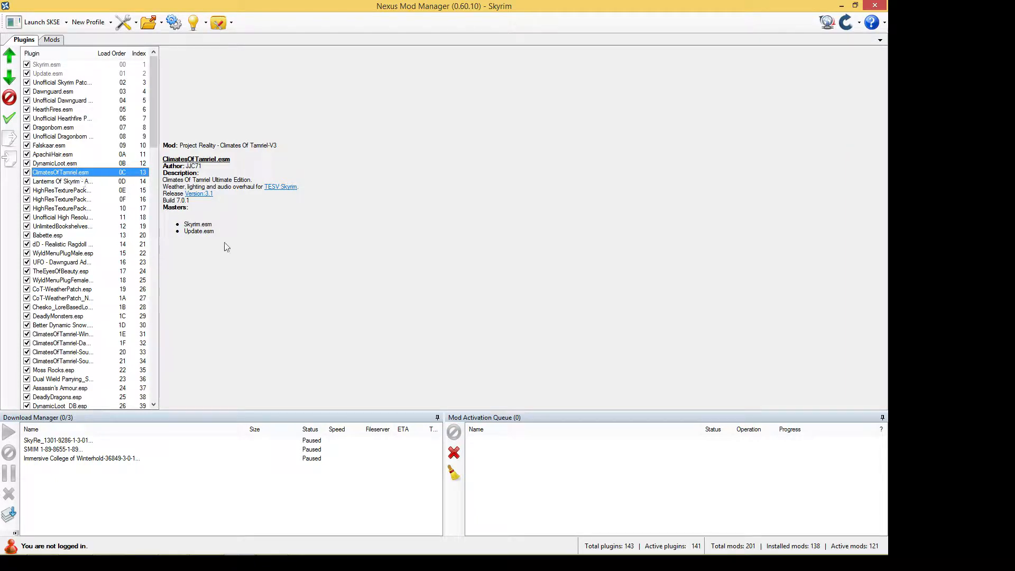
{"action": "left_click", "coordinate": [59, 41]}
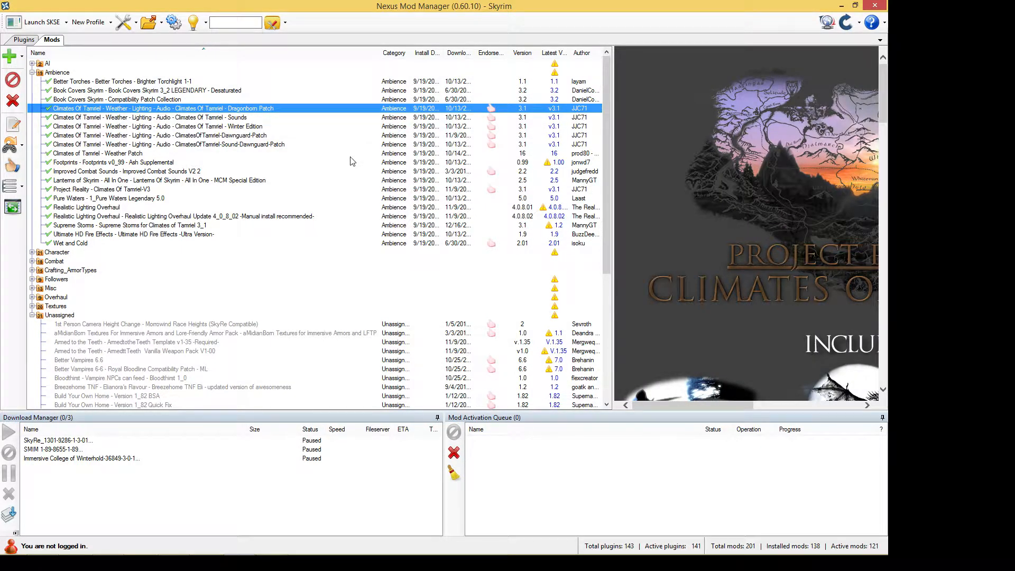
Switch to Firefox and open the Skyrim file categories page on Nexus Mods.
{"action": "mouse_move", "coordinate": [66, 554]}
{"action": "left_click", "coordinate": [165, 542]}
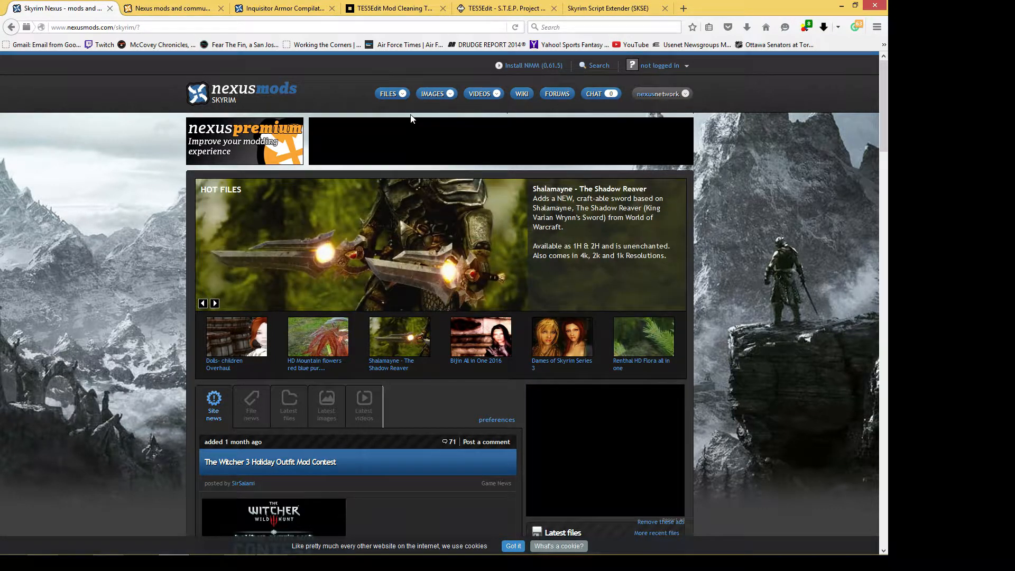
{"action": "mouse_move", "coordinate": [400, 100]}
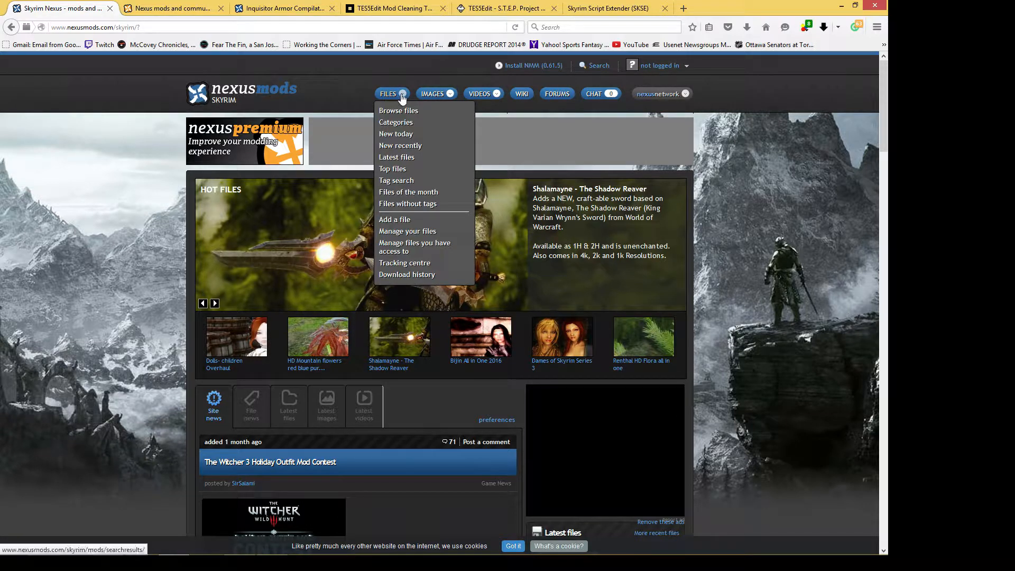
{"action": "left_click", "coordinate": [403, 124]}
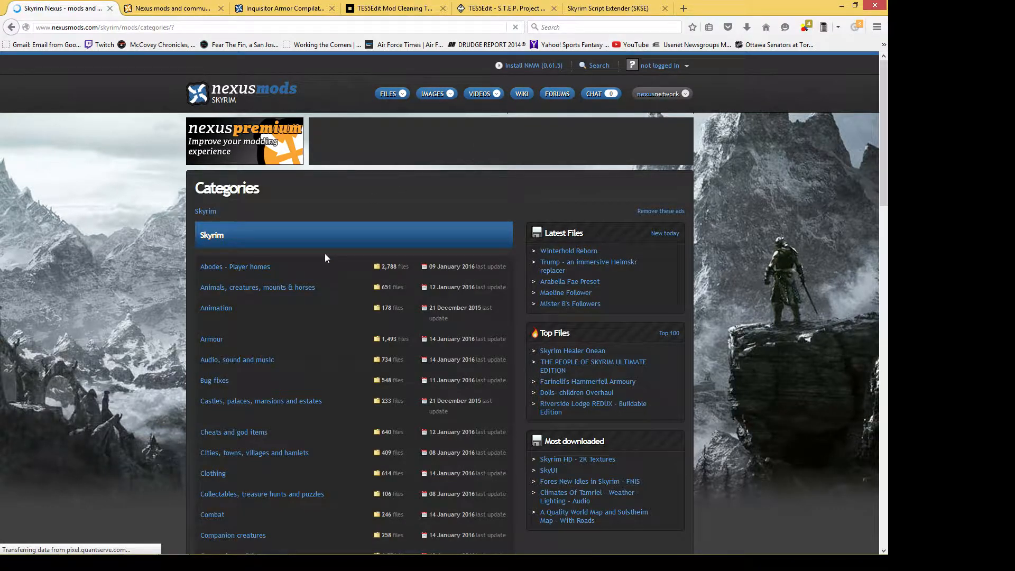
Examine the Skyrim mod categories from Abodes - Player homes through Weapons, including their file totals.
{"action": "scroll", "coordinate": [329, 298], "scroll_direction": "down", "scroll_amount": 5}
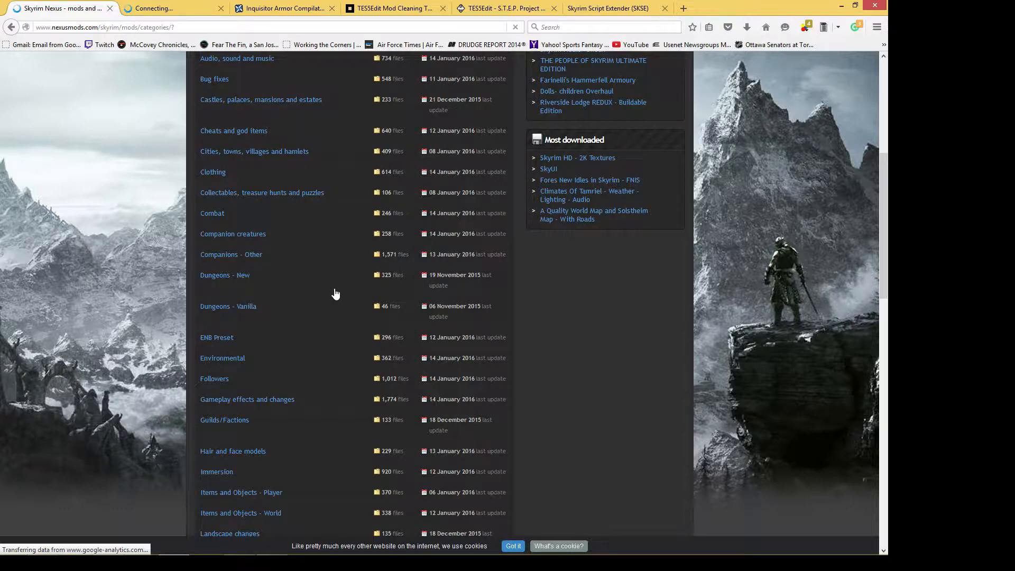
{"action": "scroll", "coordinate": [336, 293], "scroll_direction": "down", "scroll_amount": 2}
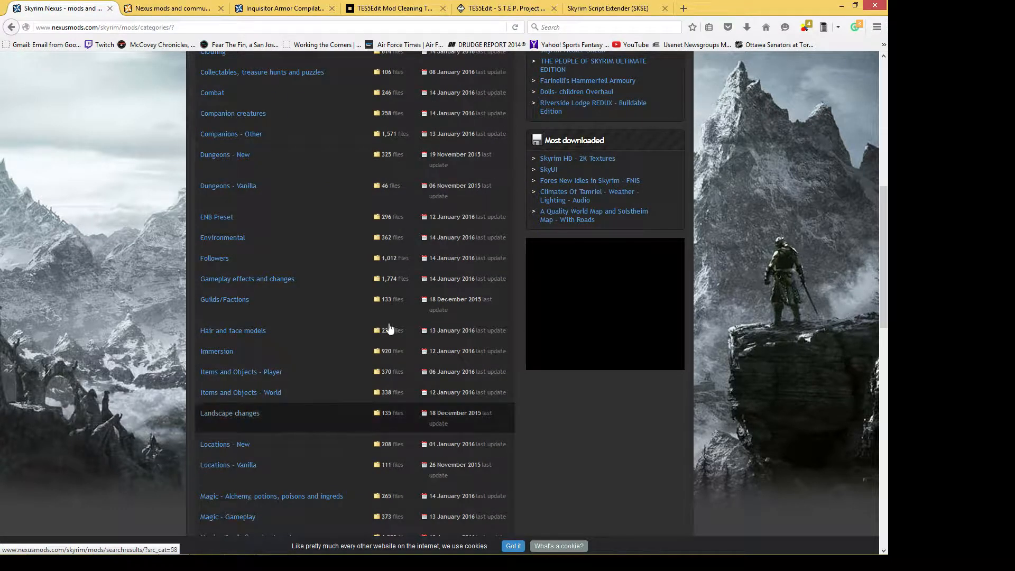
{"action": "scroll", "coordinate": [865, 293], "scroll_direction": "down", "scroll_amount": 2}
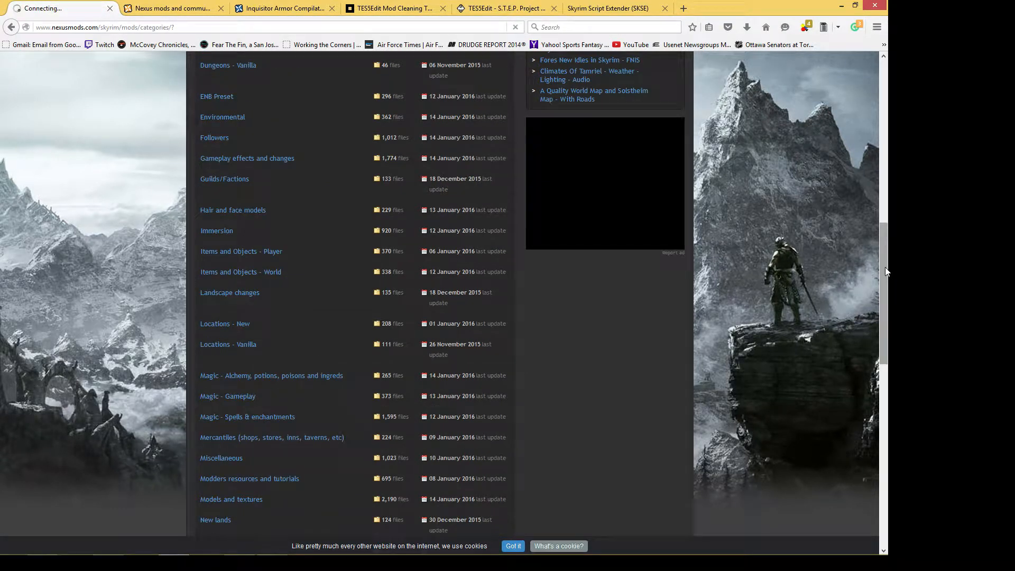
{"action": "left_click_drag", "start_coordinate": [885, 267], "coordinate": [881, 396]}
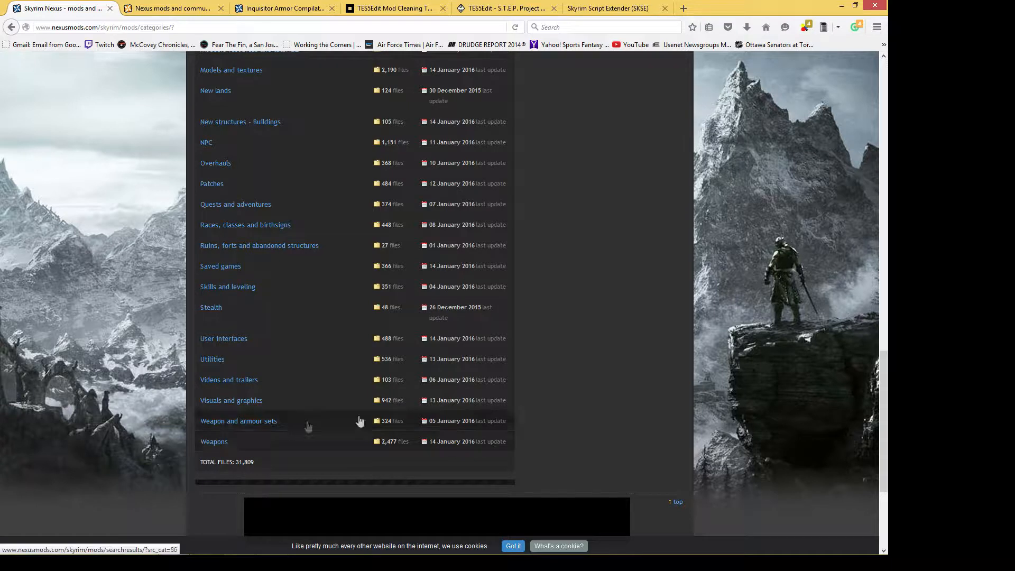
{"action": "left_click", "coordinate": [478, 440]}
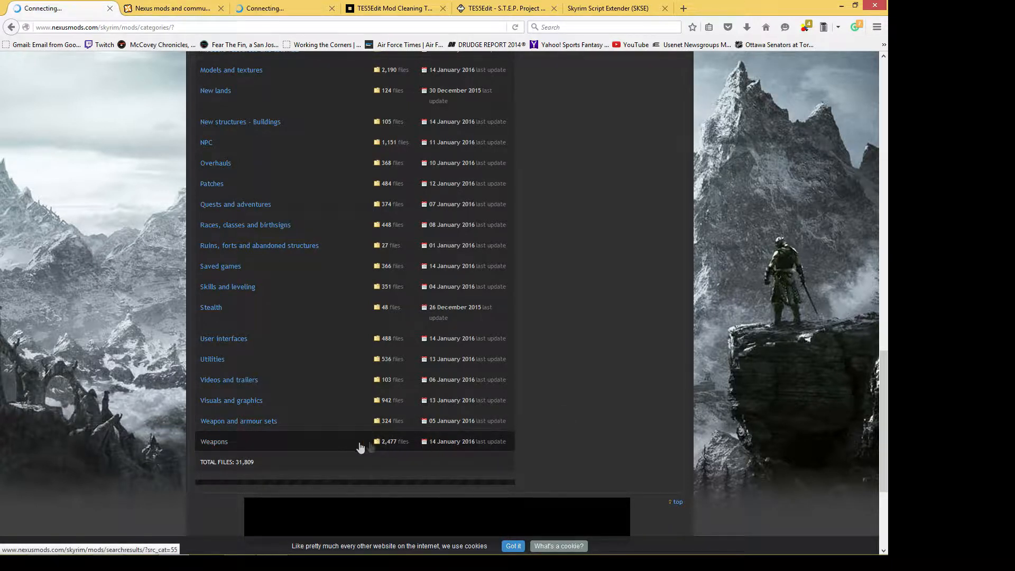
{"action": "middle_click", "coordinate": [284, 310]}
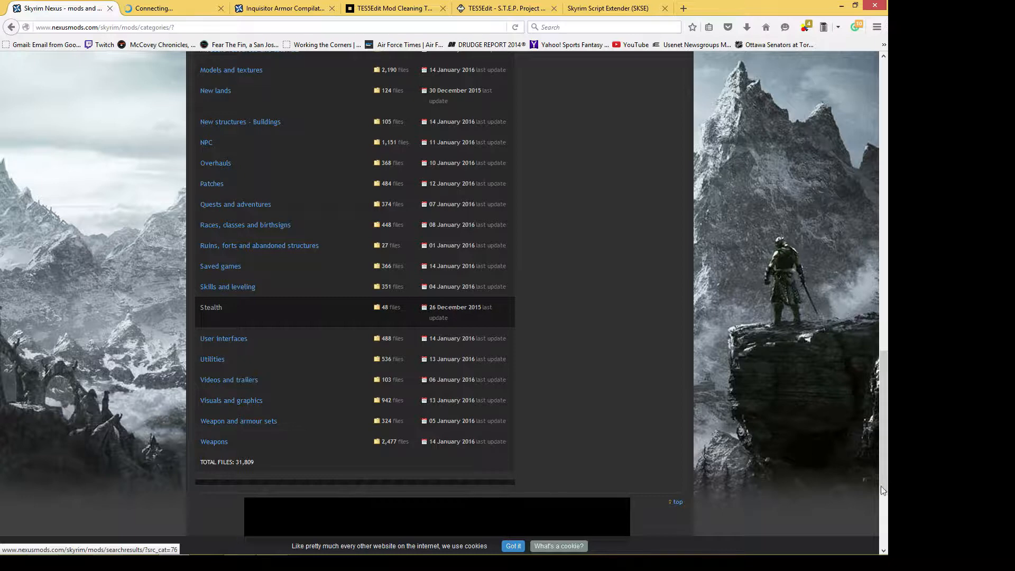
{"action": "left_click_drag", "start_coordinate": [884, 382], "coordinate": [884, 89]}
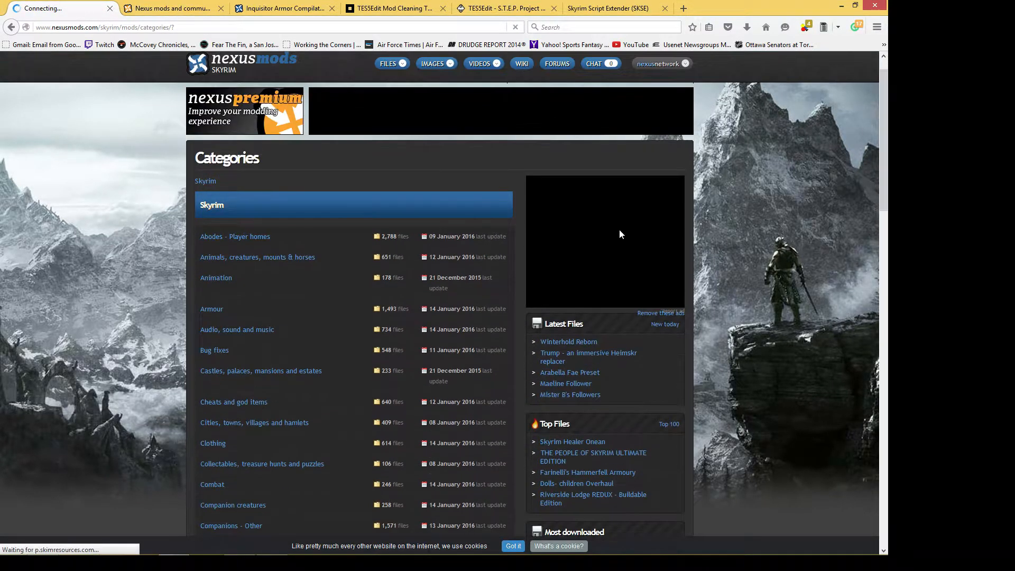
{"action": "left_click", "coordinate": [249, 243]}
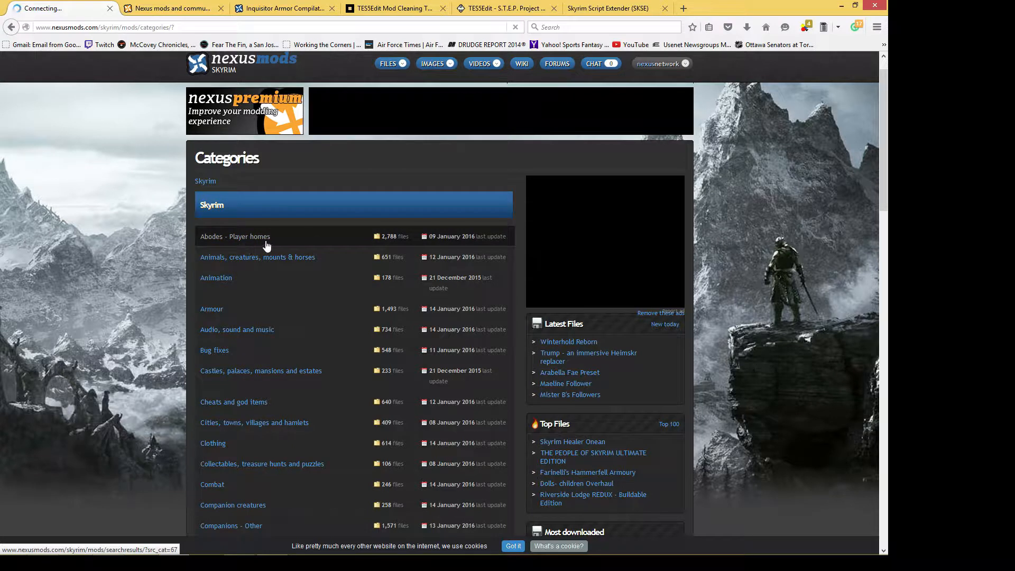
{"action": "left_click", "coordinate": [315, 237]}
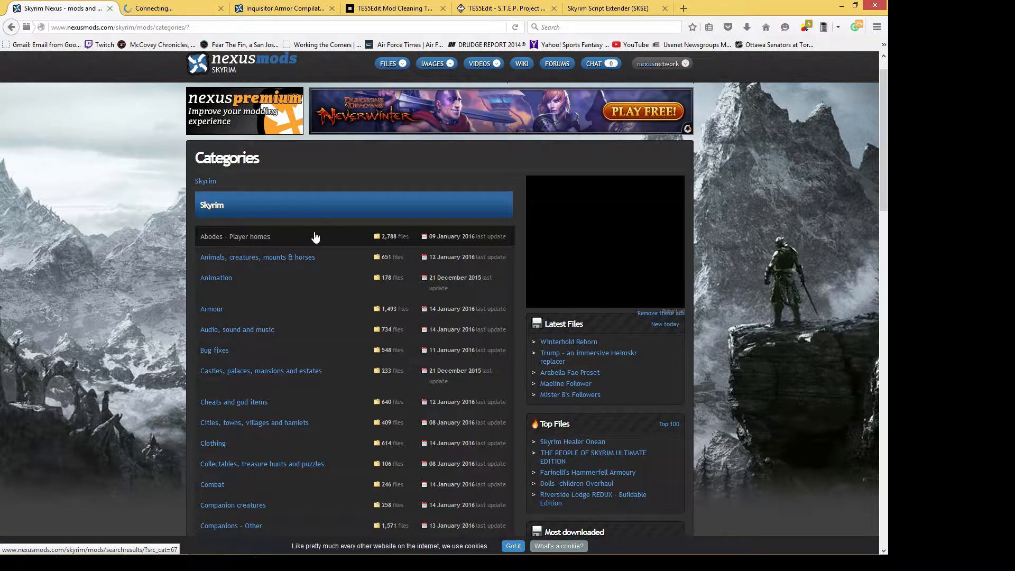
Open the Abodes - Player homes category and look over its mods and its search and sorting options.
{"action": "left_click", "coordinate": [262, 238]}
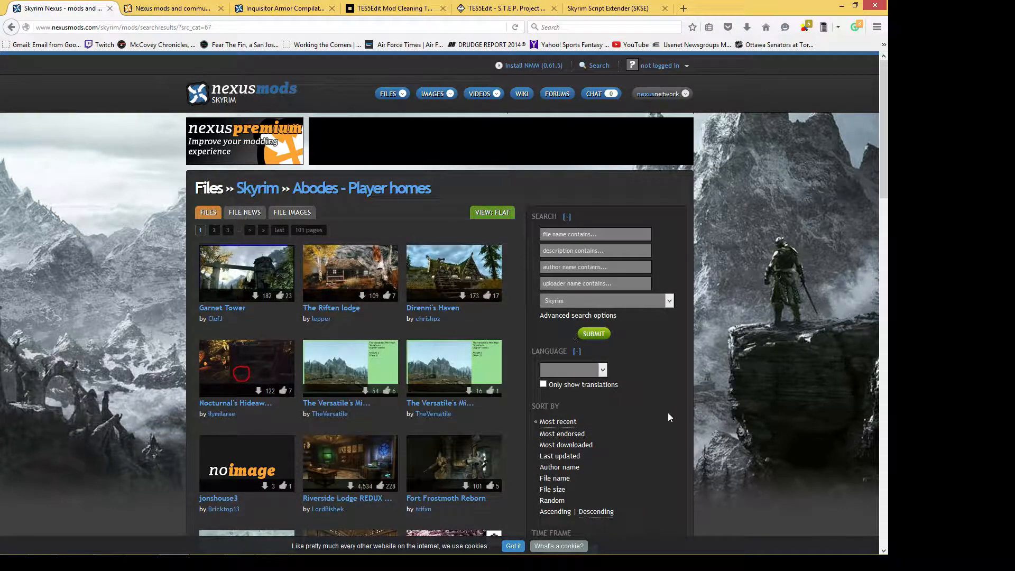
{"action": "scroll", "coordinate": [568, 429], "scroll_direction": "down", "scroll_amount": 4}
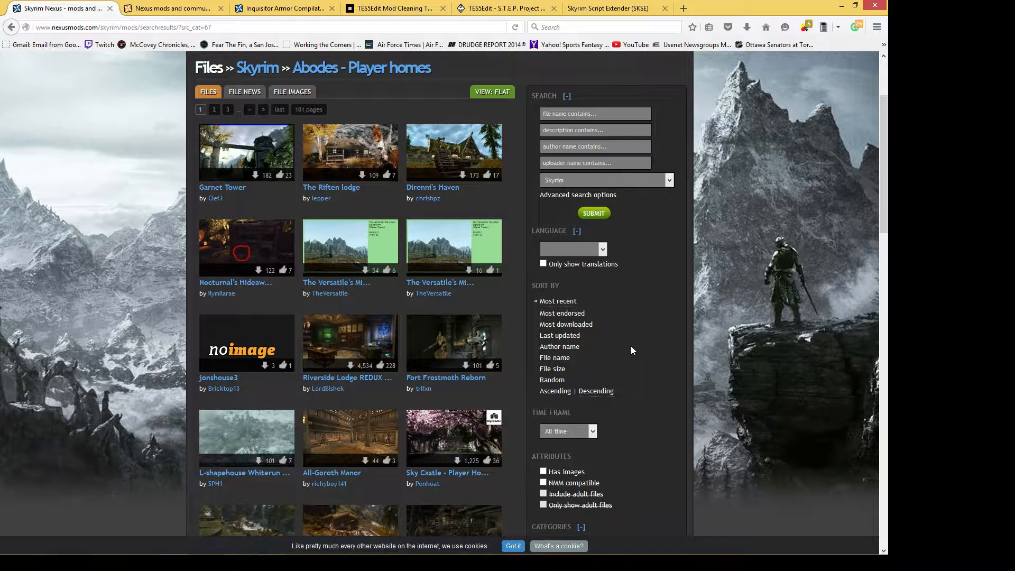
{"action": "scroll", "coordinate": [632, 349], "scroll_direction": "up", "scroll_amount": 3}
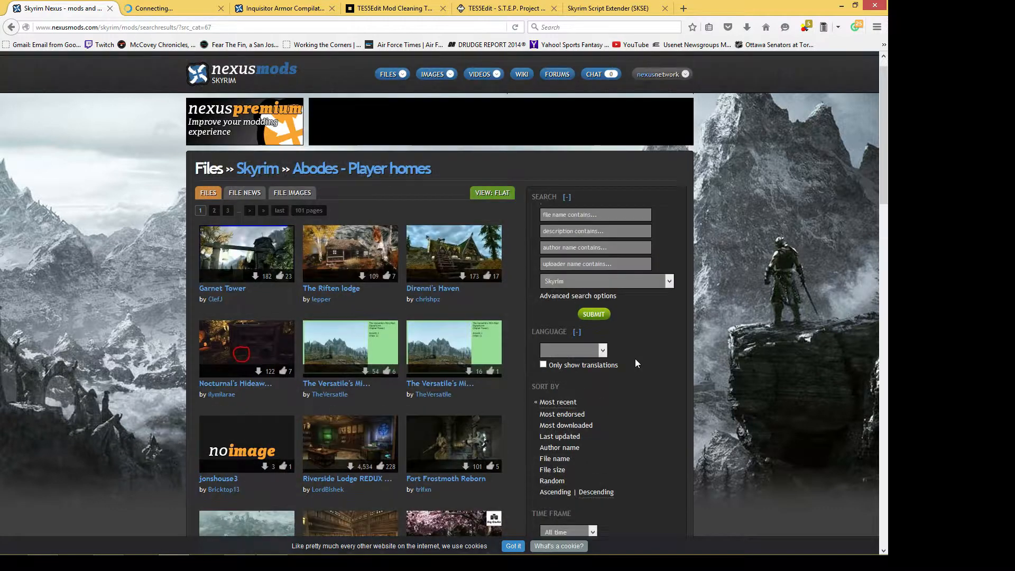
Open the Skyrim Top lists page and look through the top 25 files of the past 2 weeks.
{"action": "mouse_move", "coordinate": [401, 97]}
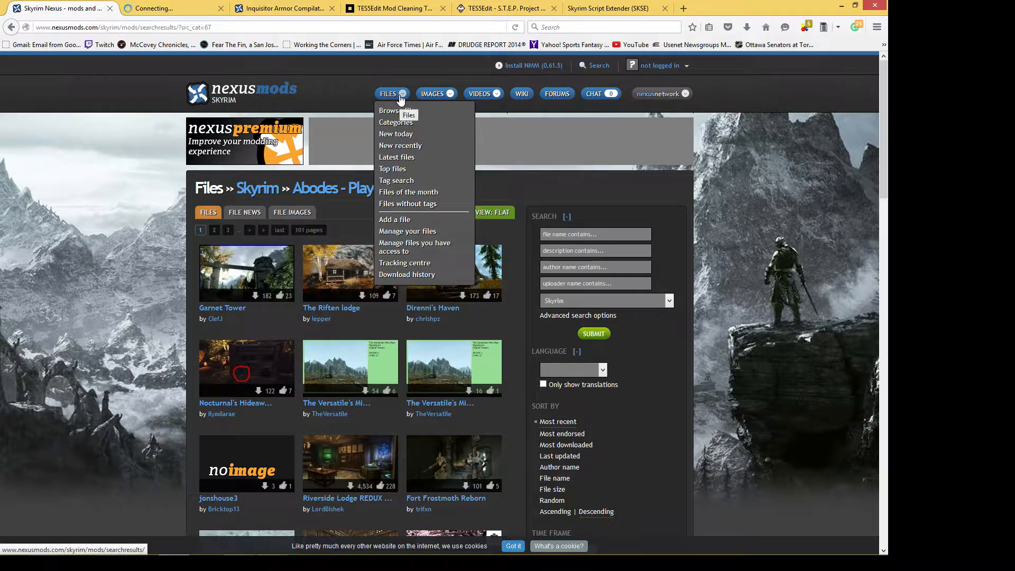
{"action": "left_click", "coordinate": [397, 180]}
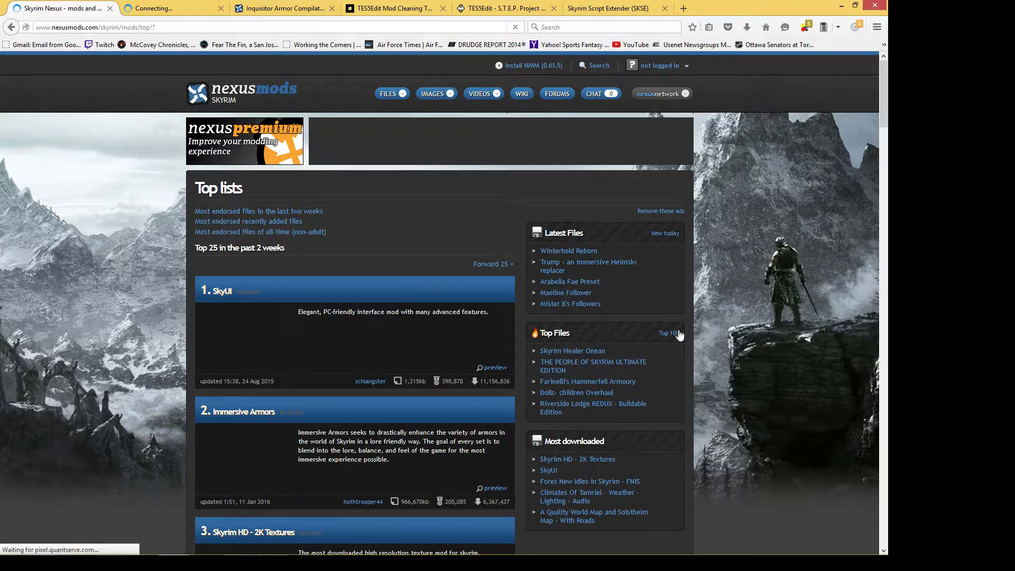
{"action": "scroll", "coordinate": [672, 358], "scroll_direction": "down", "scroll_amount": 2}
{"action": "scroll", "coordinate": [671, 348], "scroll_direction": "down", "scroll_amount": 2}
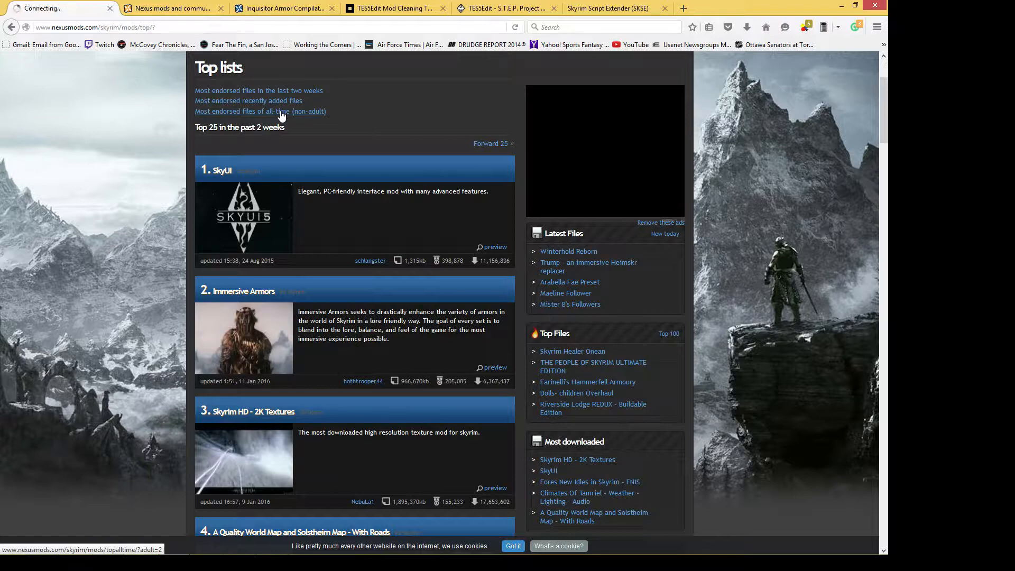
{"action": "scroll", "coordinate": [359, 328], "scroll_direction": "down", "scroll_amount": 4}
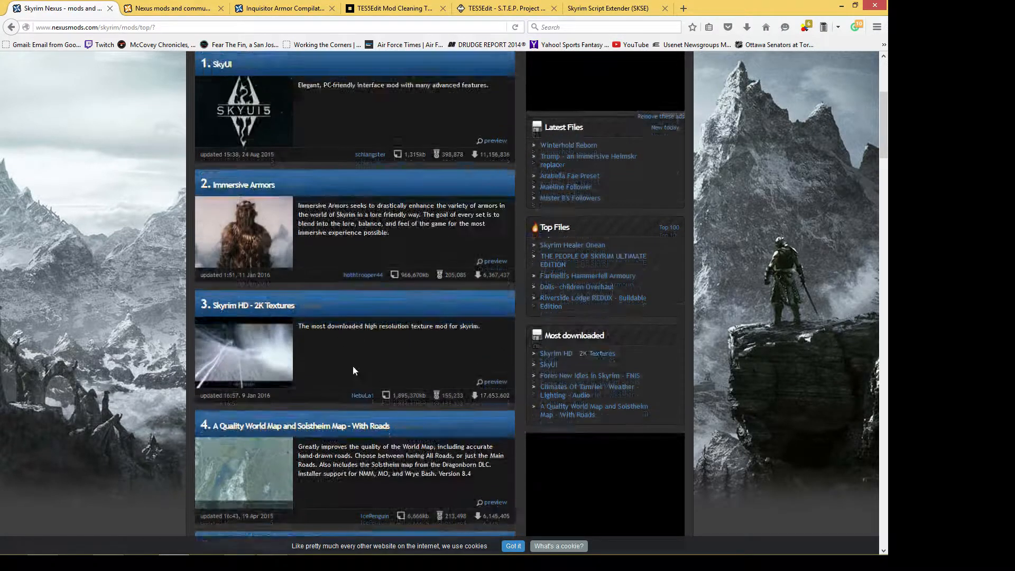
{"action": "scroll", "coordinate": [352, 366], "scroll_direction": "up", "scroll_amount": 4}
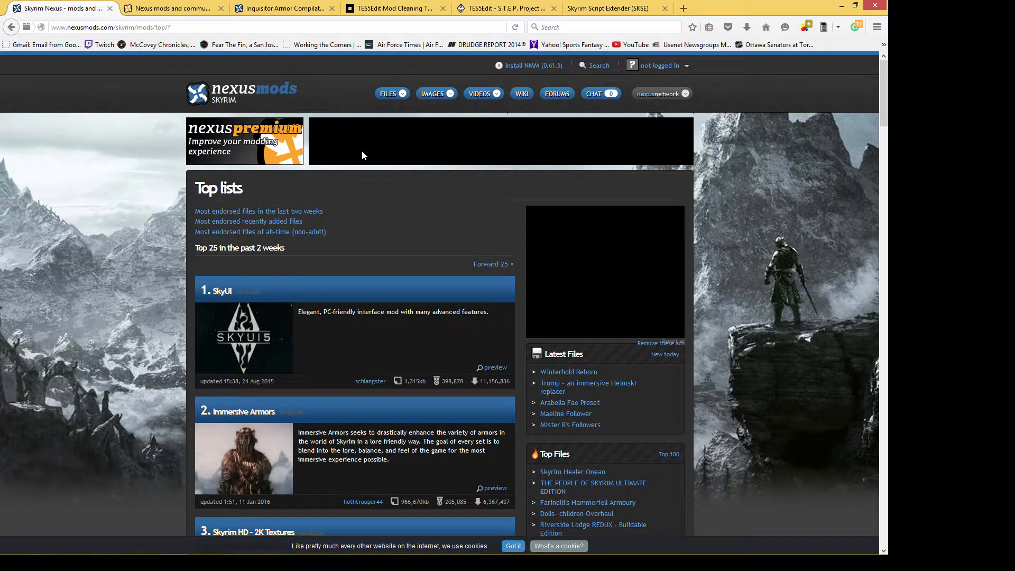
Go to the Inquisitor Armor Compilation page and look over its download options, description section and file list.
{"action": "left_click", "coordinate": [280, 9]}
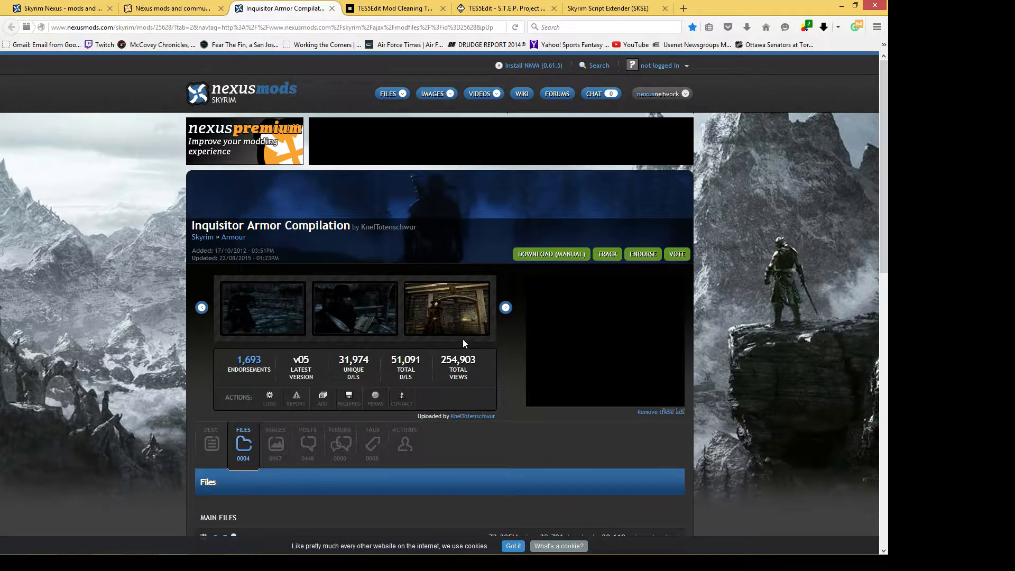
{"action": "scroll", "coordinate": [463, 343], "scroll_direction": "down", "scroll_amount": 2}
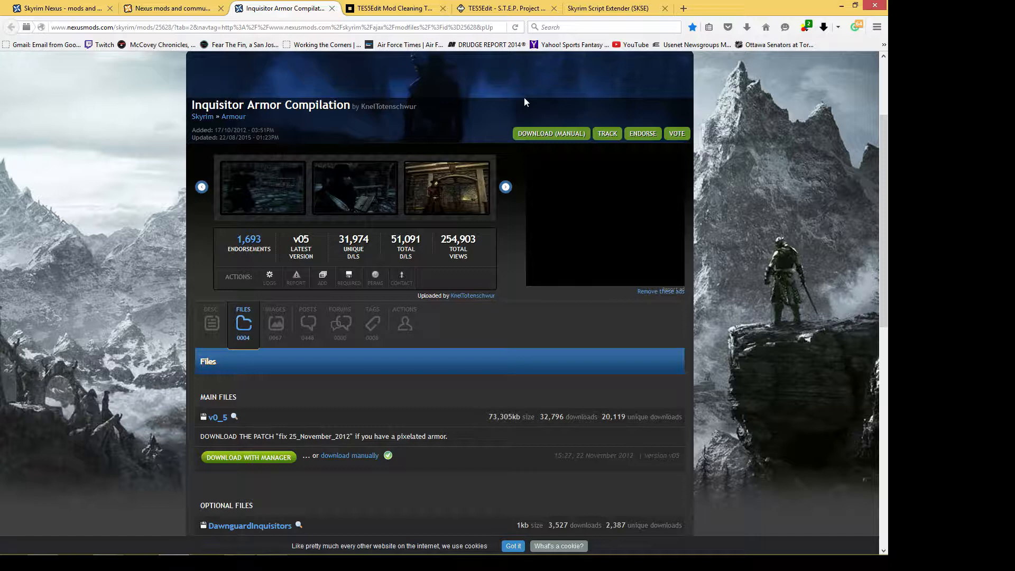
{"action": "left_click", "coordinate": [217, 322]}
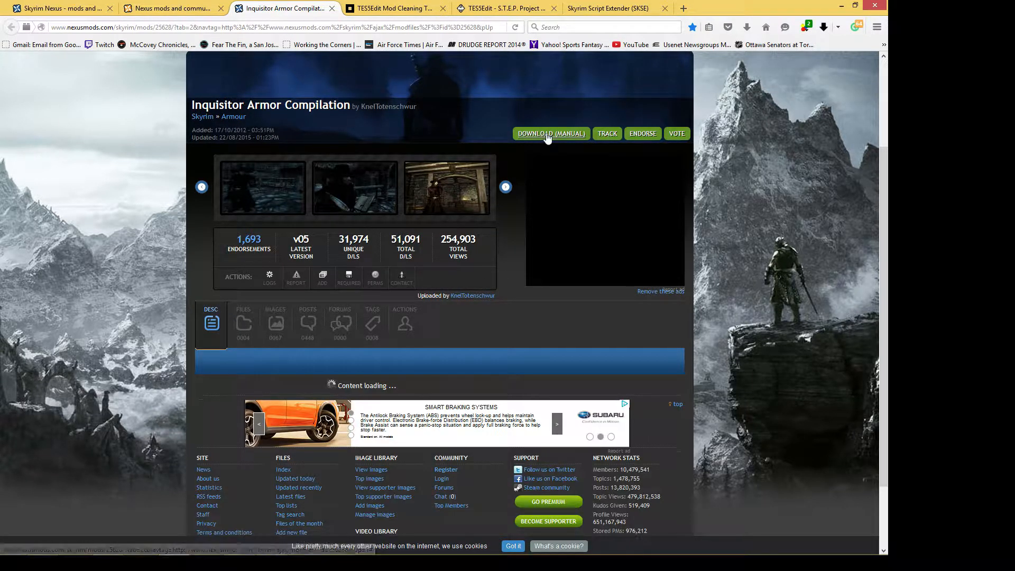
{"action": "left_click", "coordinate": [242, 334]}
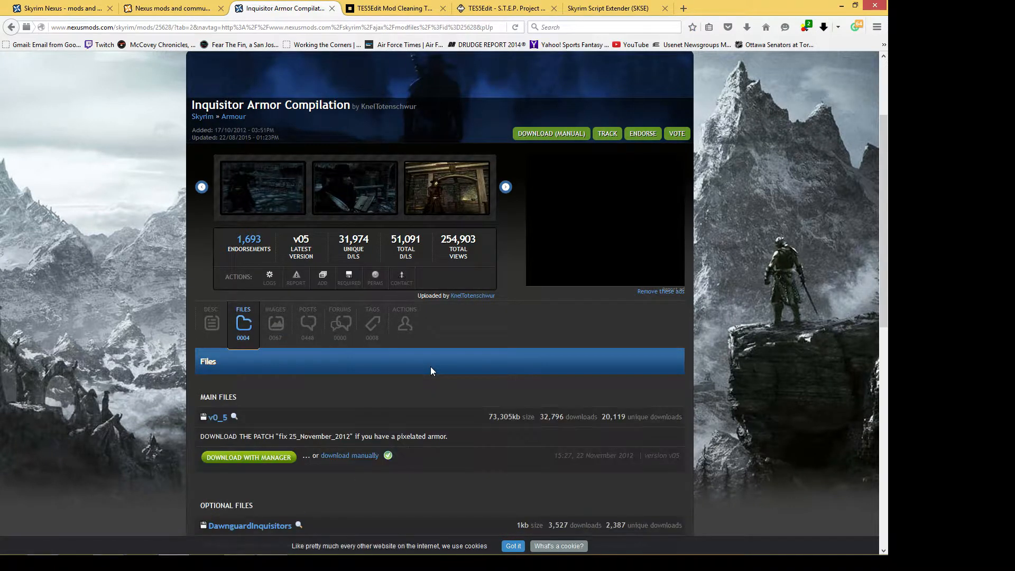
{"action": "scroll", "coordinate": [430, 366], "scroll_direction": "down", "scroll_amount": 2}
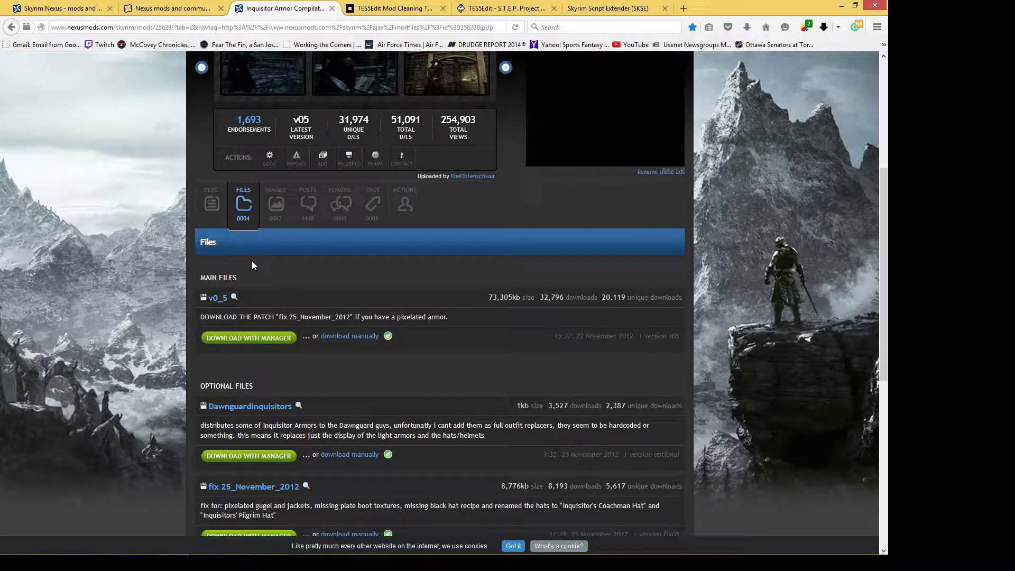
Read the Inquisitor Armor Compilation description, including the update notes, recommended mods, install instructions and credits.
{"action": "scroll", "coordinate": [253, 263], "scroll_direction": "up", "scroll_amount": 2}
{"action": "left_click", "coordinate": [212, 320]}
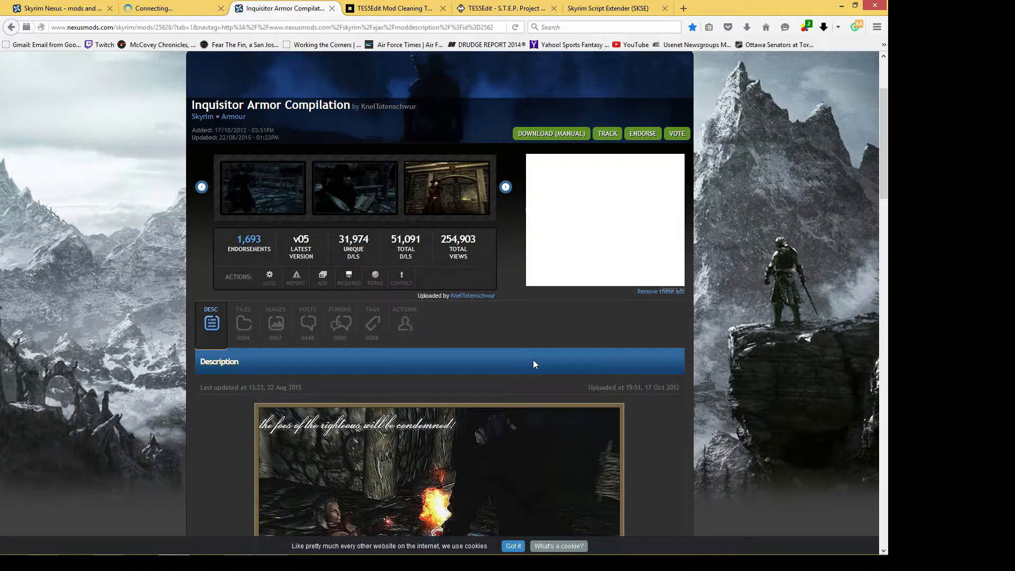
{"action": "scroll", "coordinate": [533, 360], "scroll_direction": "down", "scroll_amount": 3}
{"action": "scroll", "coordinate": [654, 347], "scroll_direction": "down", "scroll_amount": 1}
{"action": "scroll", "coordinate": [654, 347], "scroll_direction": "down", "scroll_amount": 10}
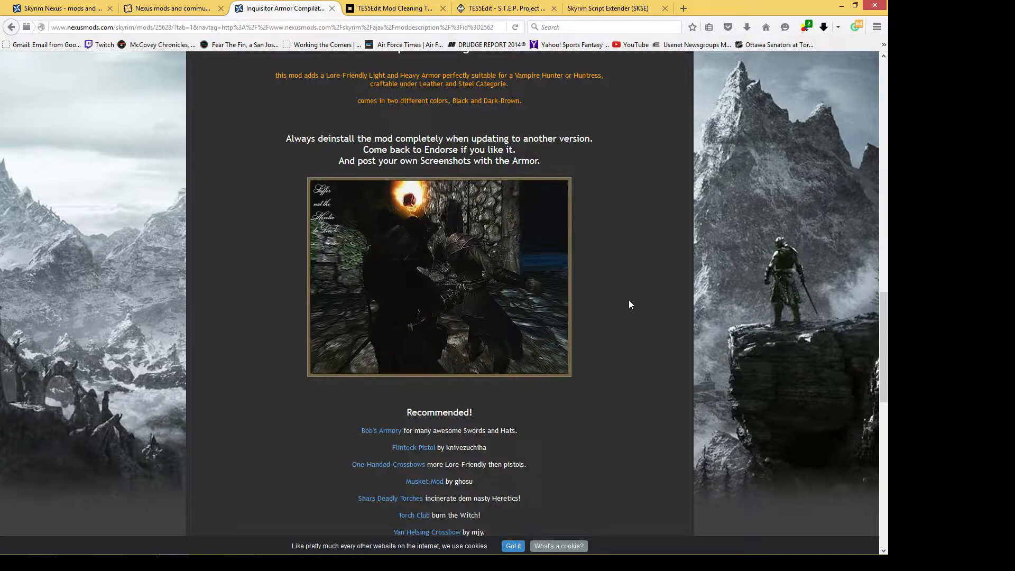
{"action": "scroll", "coordinate": [628, 303], "scroll_direction": "down", "scroll_amount": 9}
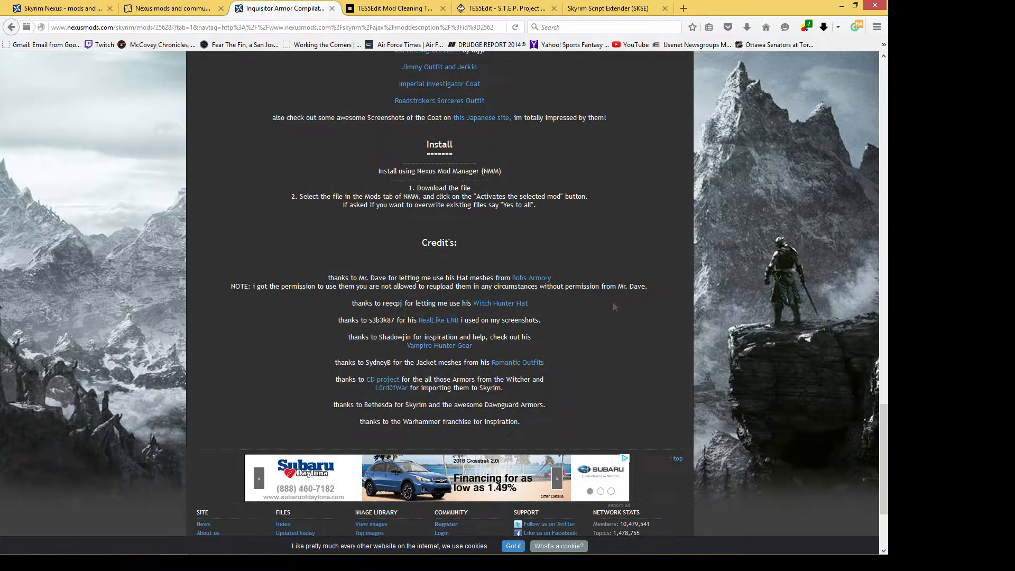
{"action": "scroll", "coordinate": [598, 241], "scroll_direction": "down", "scroll_amount": 3}
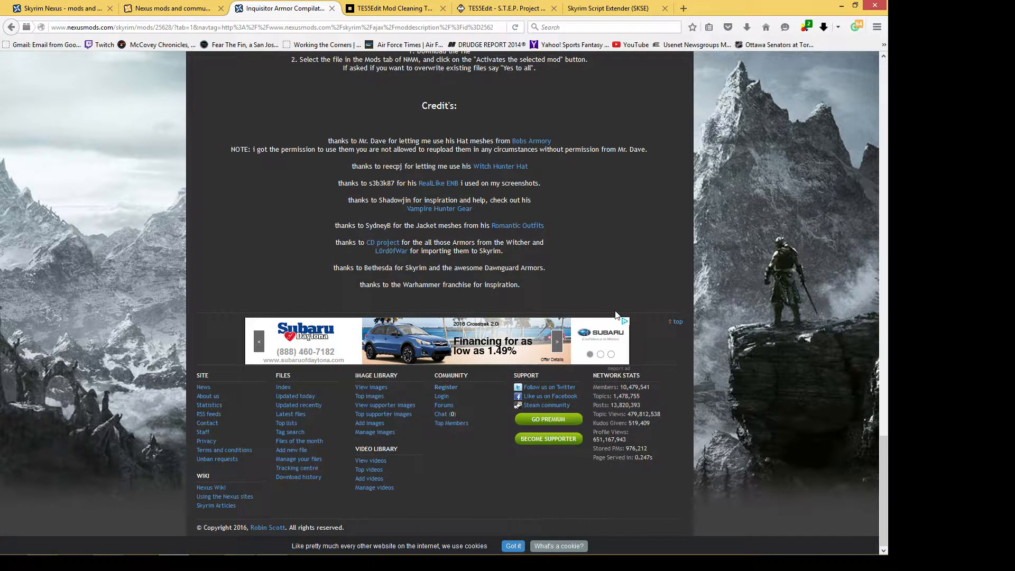
{"action": "scroll", "coordinate": [623, 325], "scroll_direction": "up", "scroll_amount": 5}
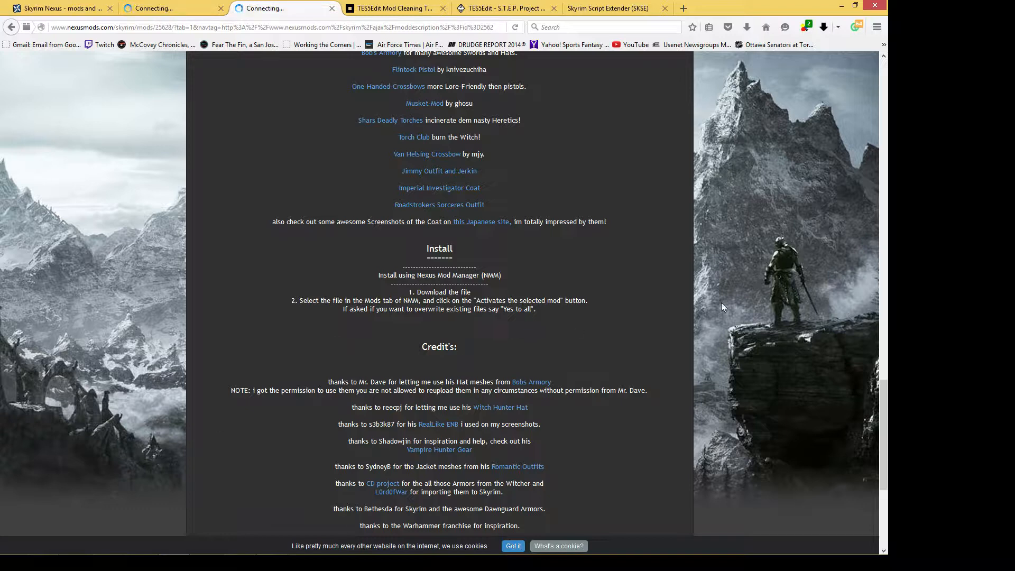
{"action": "scroll", "coordinate": [370, 417], "scroll_direction": "up", "scroll_amount": 5}
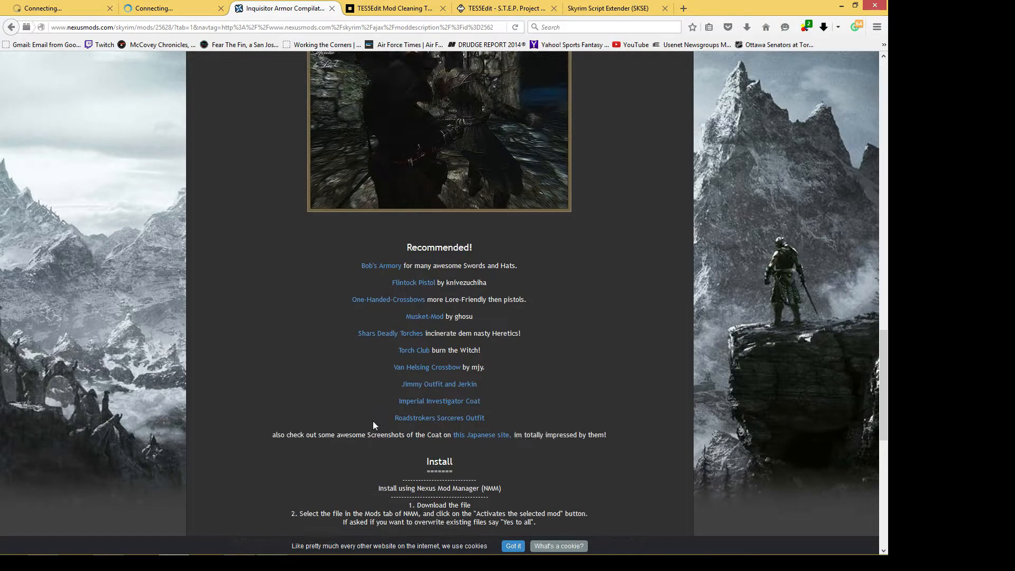
{"action": "scroll", "coordinate": [364, 419], "scroll_direction": "up", "scroll_amount": 20}
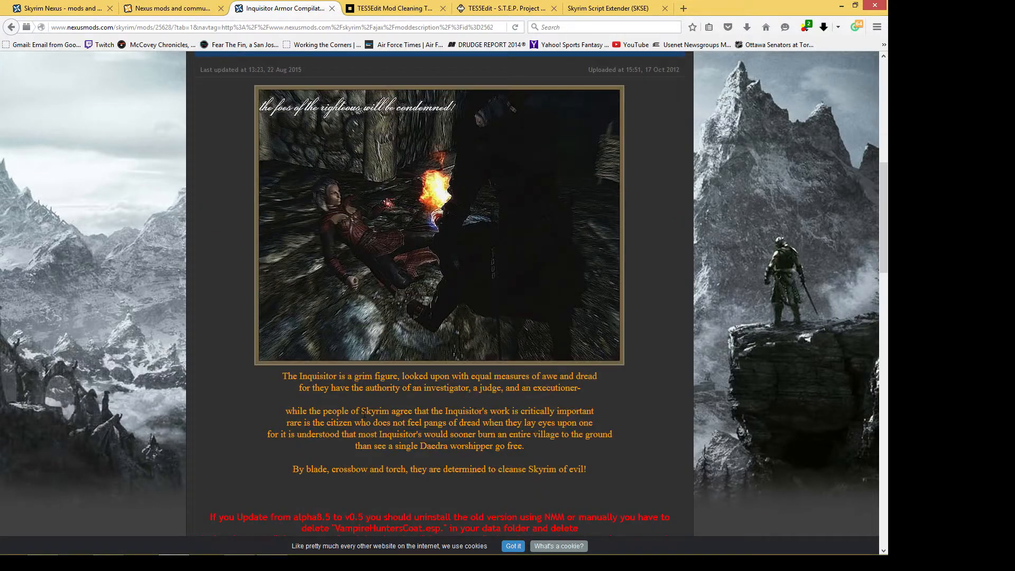
{"action": "scroll", "coordinate": [253, 343], "scroll_direction": "down", "scroll_amount": 2}
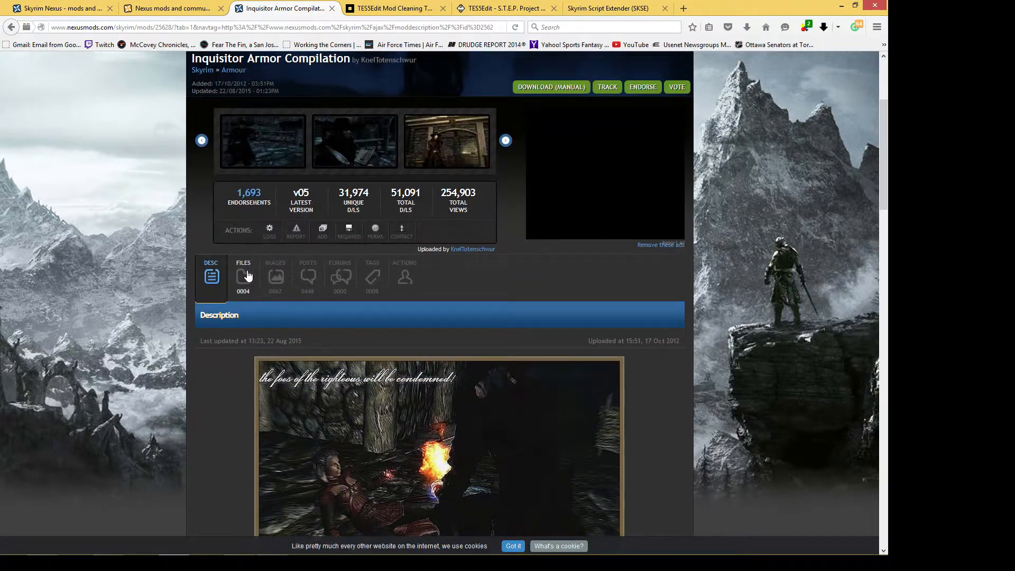
Download the Inquisitor Armor Compilation main file v0_5 with the manager and look over its optional and old files.
{"action": "left_click", "coordinate": [243, 277]}
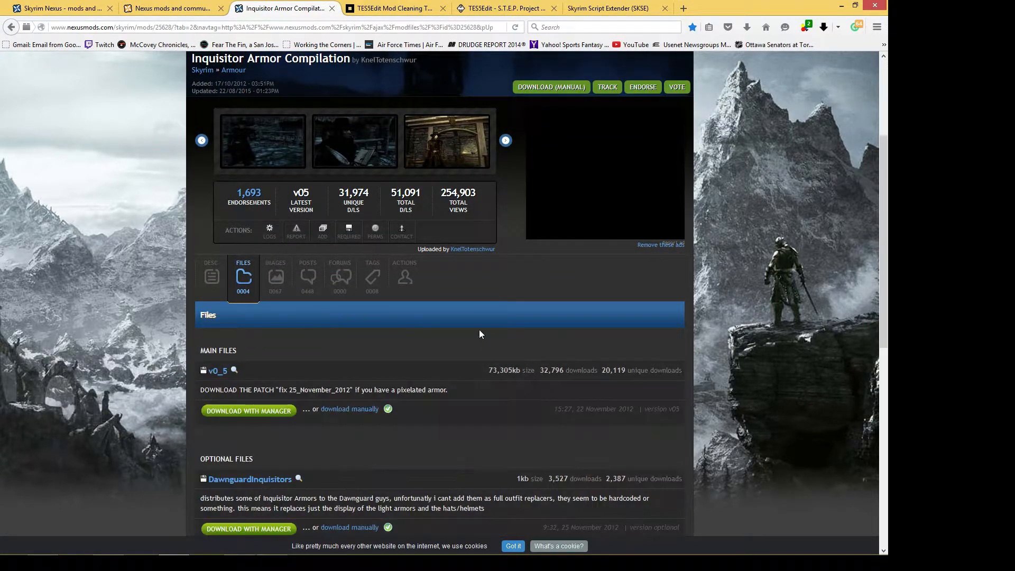
{"action": "scroll", "coordinate": [479, 329], "scroll_direction": "down", "scroll_amount": 2}
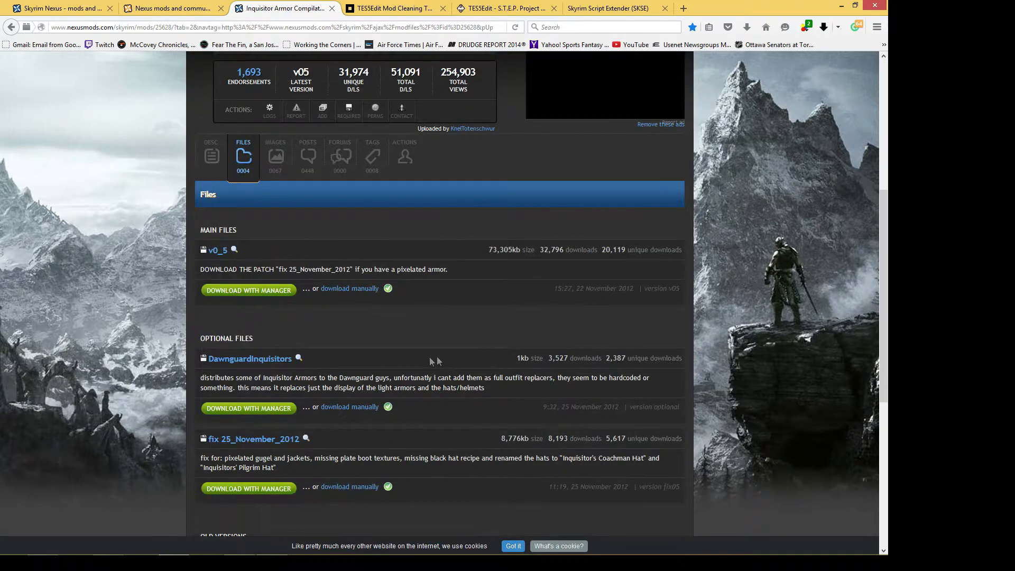
{"action": "left_click", "coordinate": [251, 297]}
{"action": "left_click", "coordinate": [253, 290]}
{"action": "scroll", "coordinate": [328, 299], "scroll_direction": "down", "scroll_amount": 3}
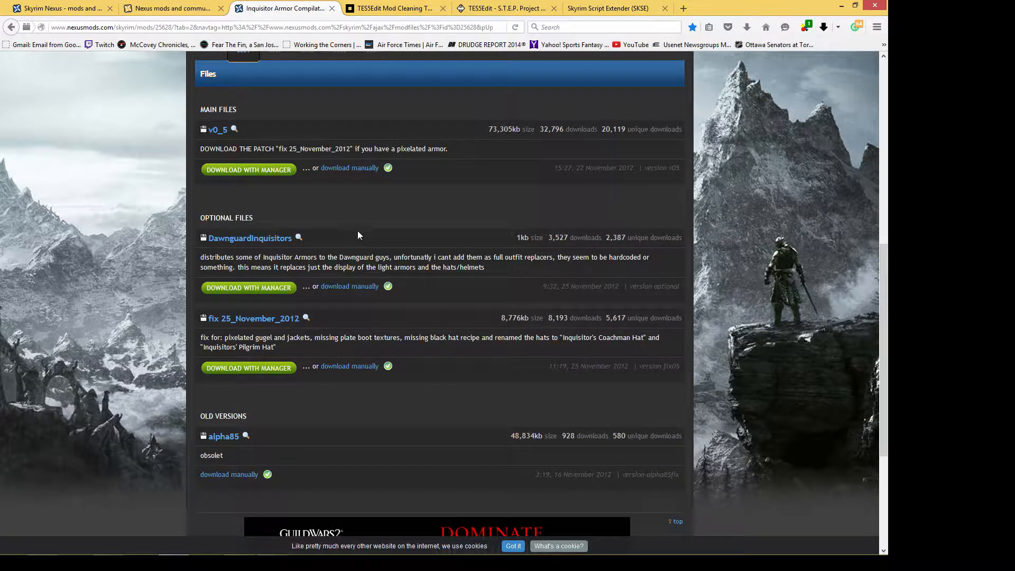
{"action": "scroll", "coordinate": [363, 246], "scroll_direction": "up", "scroll_amount": 3}
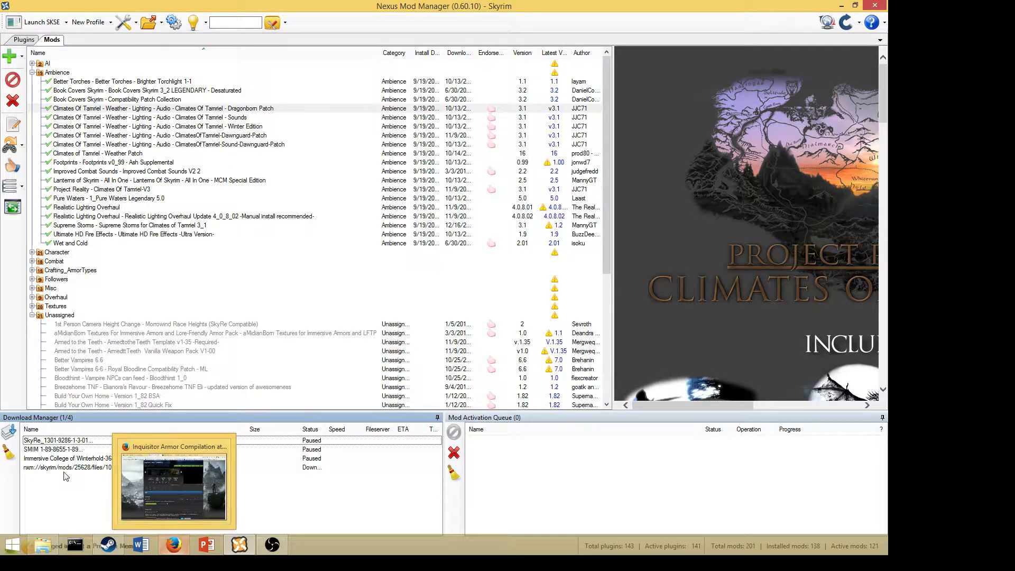
Check the Inquisitor Armor Compilation download in Nexus Mod Manager, and return to Firefox to review the mod's file list.
{"action": "left_click", "coordinate": [140, 470]}
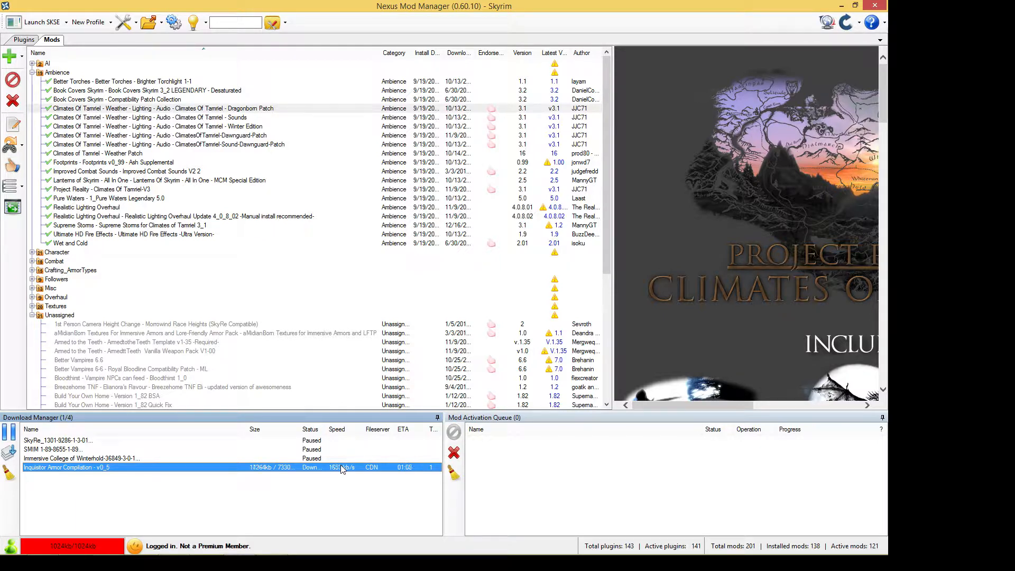
{"action": "mouse_move", "coordinate": [135, 554]}
{"action": "left_click", "coordinate": [180, 550]}
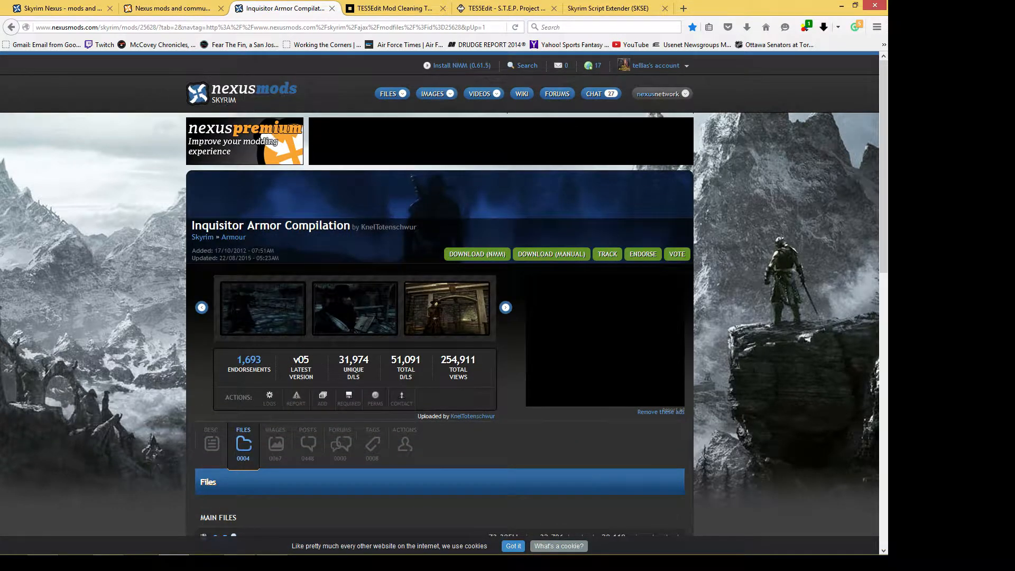
{"action": "scroll", "coordinate": [410, 170], "scroll_direction": "down", "scroll_amount": 4}
{"action": "scroll", "coordinate": [410, 274], "scroll_direction": "up", "scroll_amount": 1}
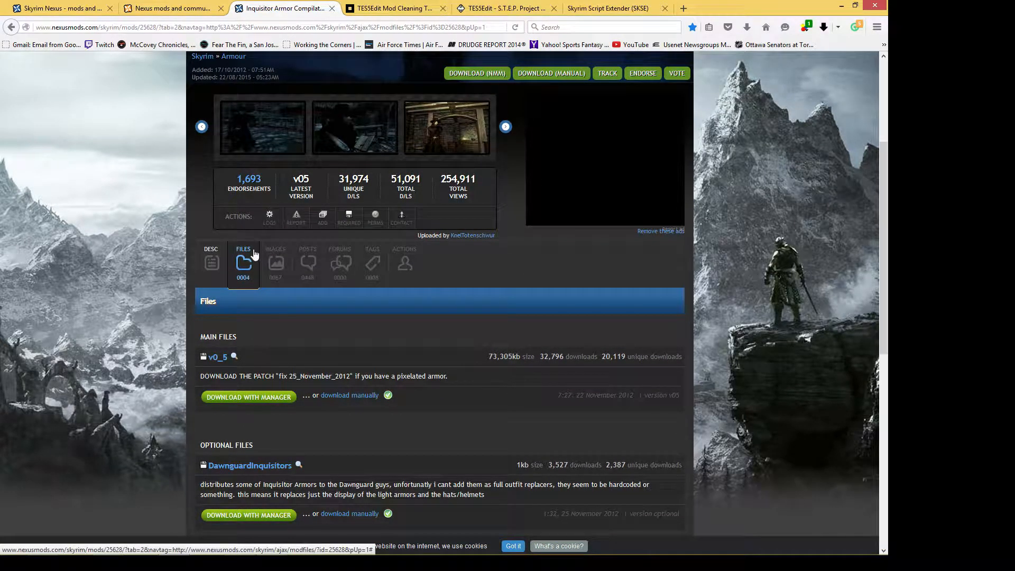
{"action": "left_click", "coordinate": [260, 398]}
Switch to Nexus Mod Manager and look through the Unassigned category for the downloaded Inquisitor Armor Compilation.
{"action": "left_click", "coordinate": [239, 549]}
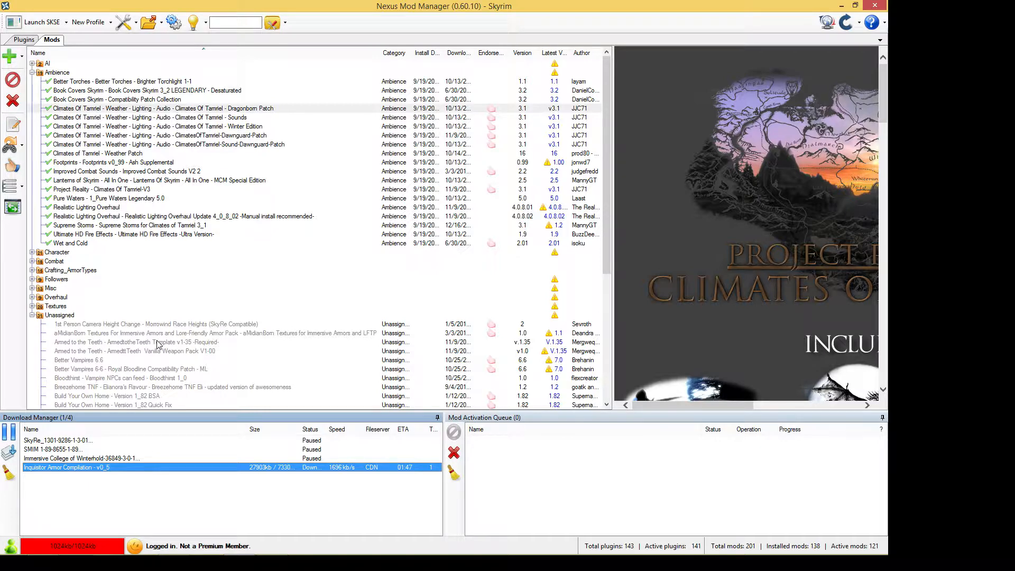
{"action": "left_click", "coordinate": [148, 352]}
{"action": "scroll", "coordinate": [150, 358], "scroll_direction": "down", "scroll_amount": 3}
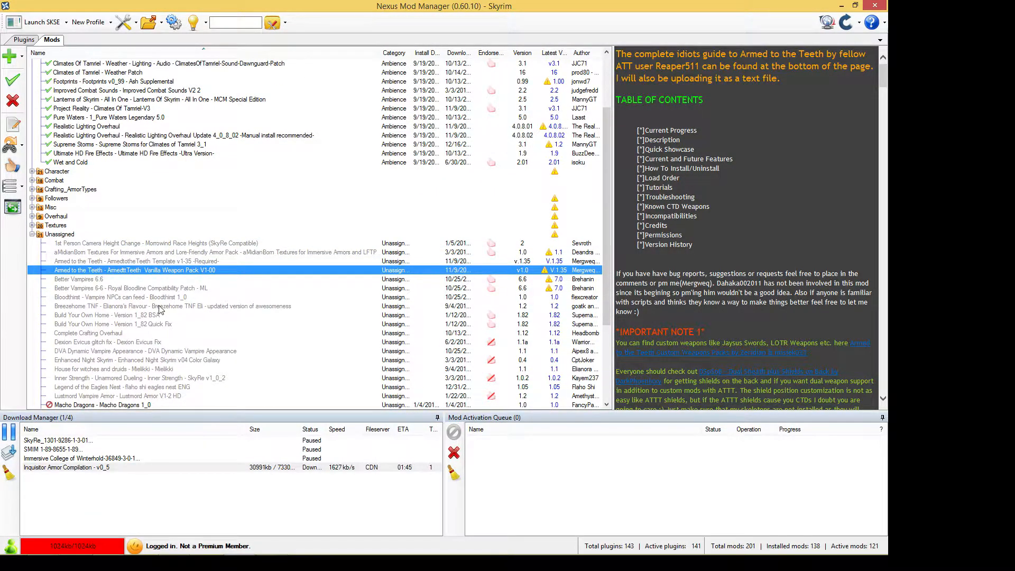
{"action": "scroll", "coordinate": [158, 309], "scroll_direction": "down", "scroll_amount": 6}
{"action": "scroll", "coordinate": [161, 304], "scroll_direction": "up", "scroll_amount": 2}
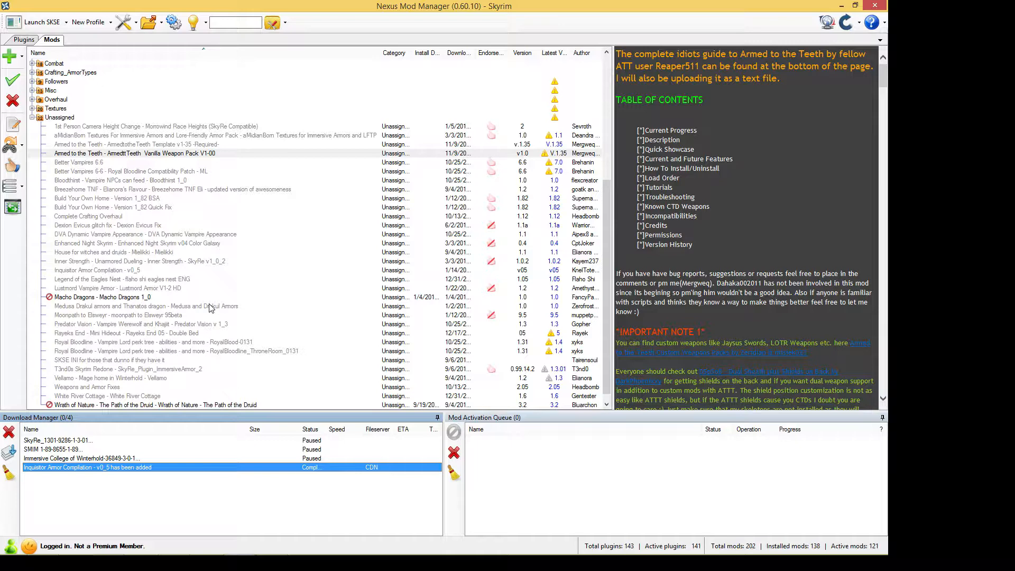
Install Inquisitor Armor Compilation v0_5 and locate its InquisitorGear.esp entry in the plugin list.
{"action": "left_click", "coordinate": [186, 272]}
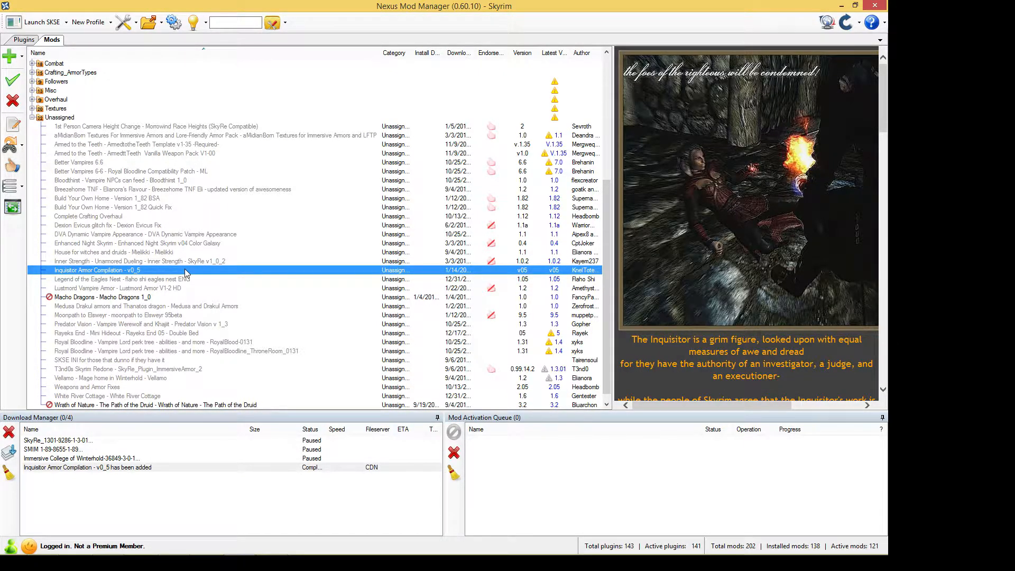
{"action": "double_click", "coordinate": [185, 270]}
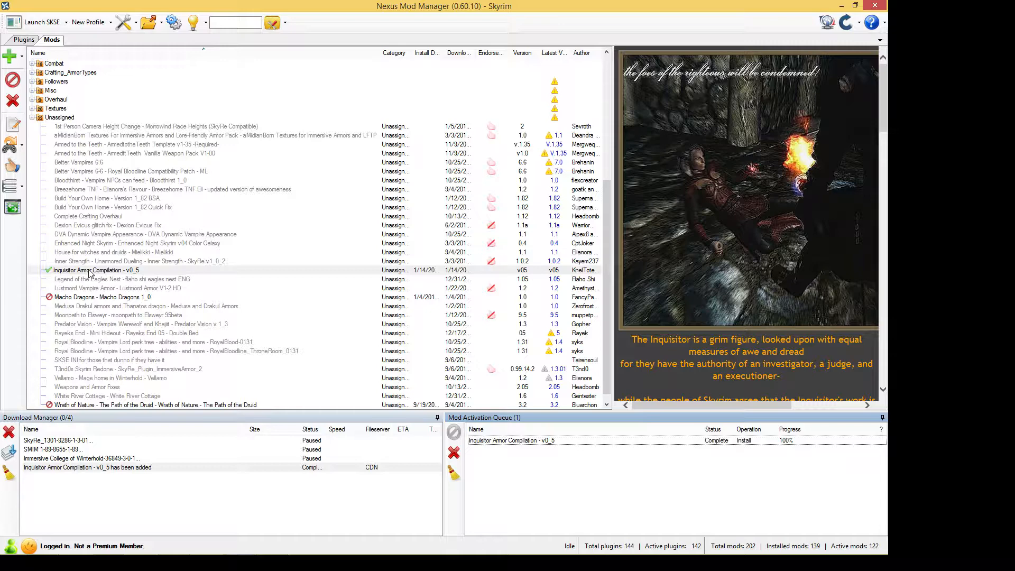
{"action": "left_click", "coordinate": [24, 39]}
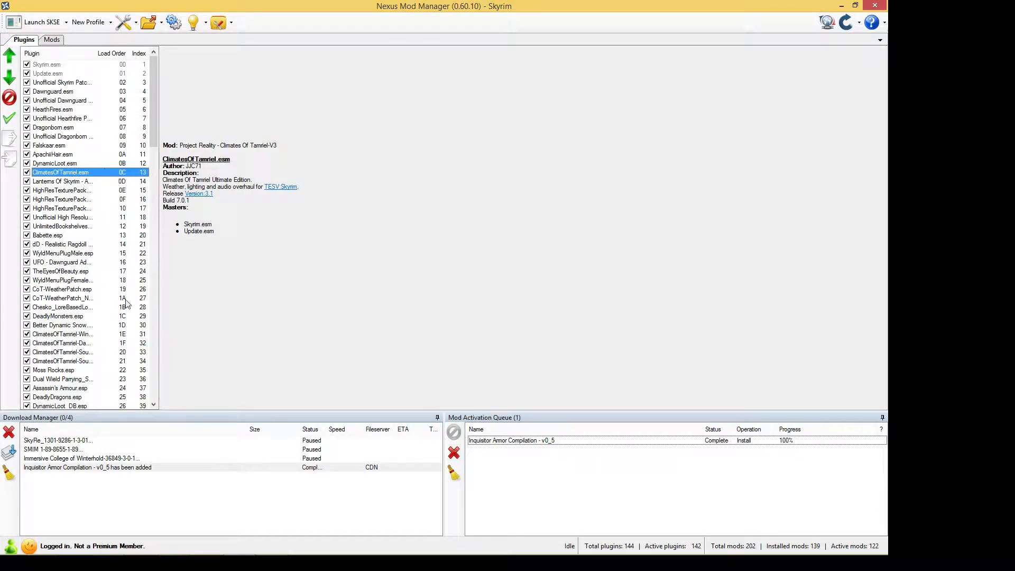
{"action": "left_click_drag", "start_coordinate": [153, 101], "coordinate": [153, 399]}
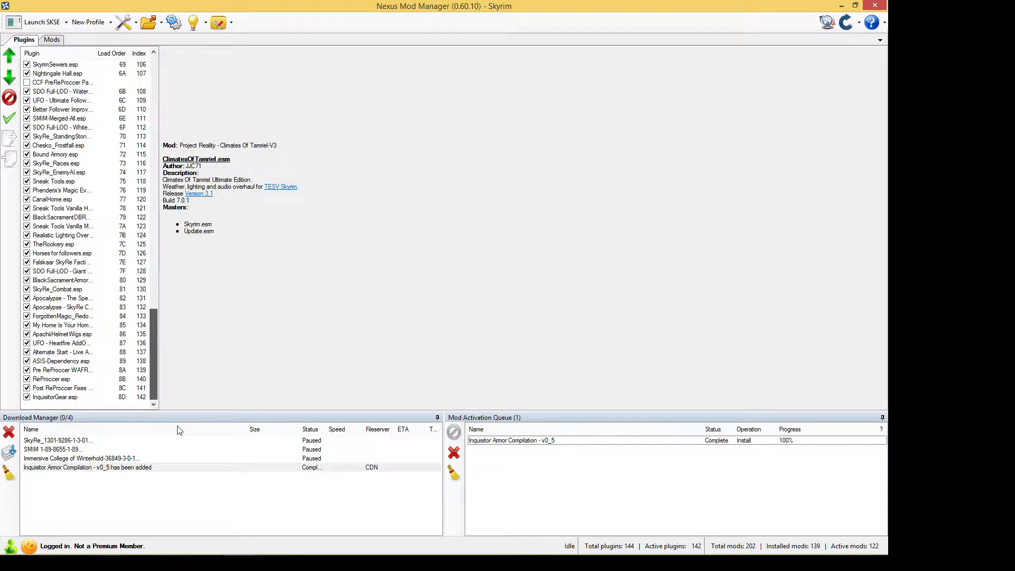
View the plugin details of InquisitorGear.esp and compare with the Inquisitor Armor Compilation entry in the mod list.
{"action": "left_click", "coordinate": [72, 397]}
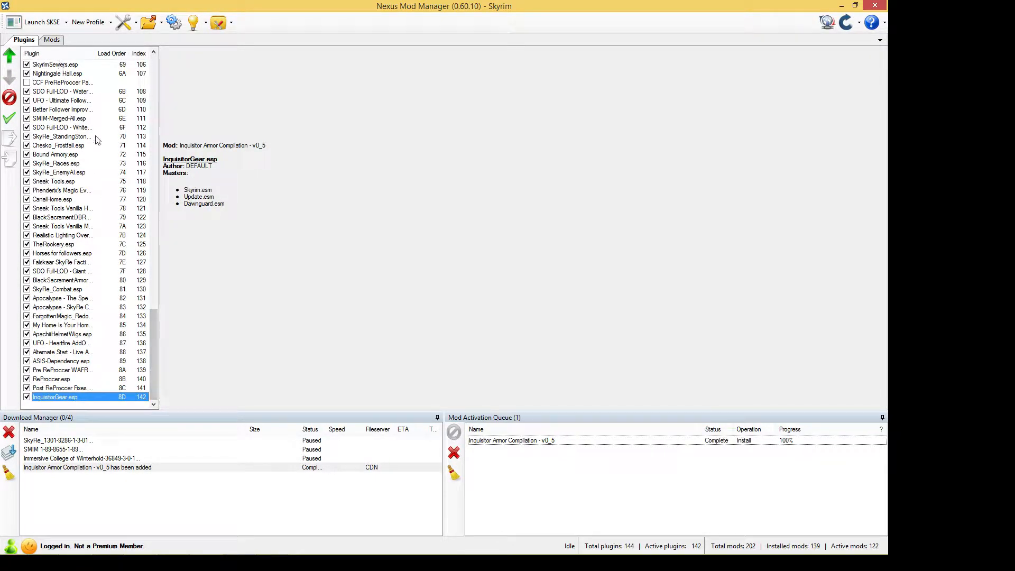
{"action": "left_click", "coordinate": [43, 41]}
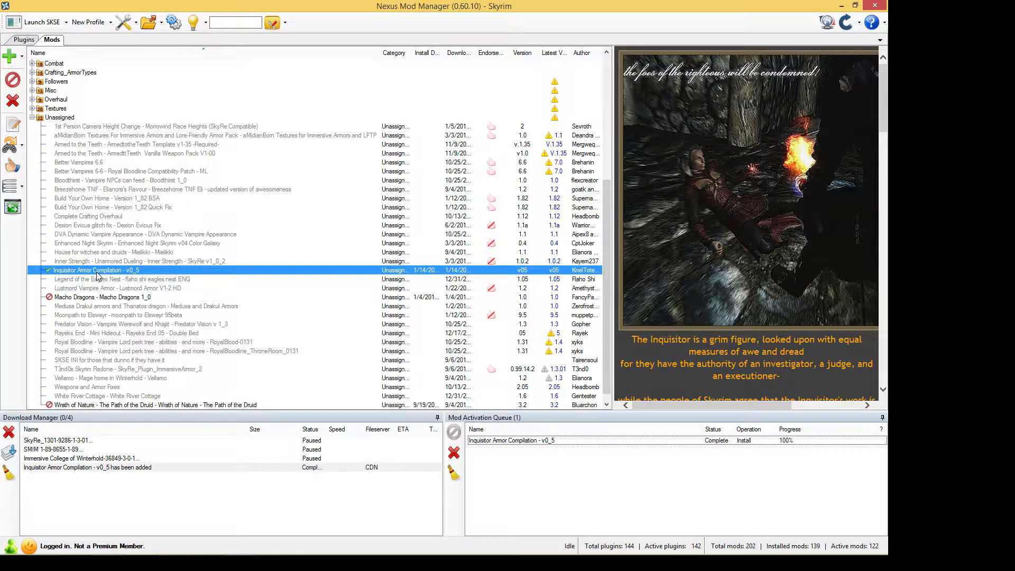
{"action": "left_click", "coordinate": [24, 40]}
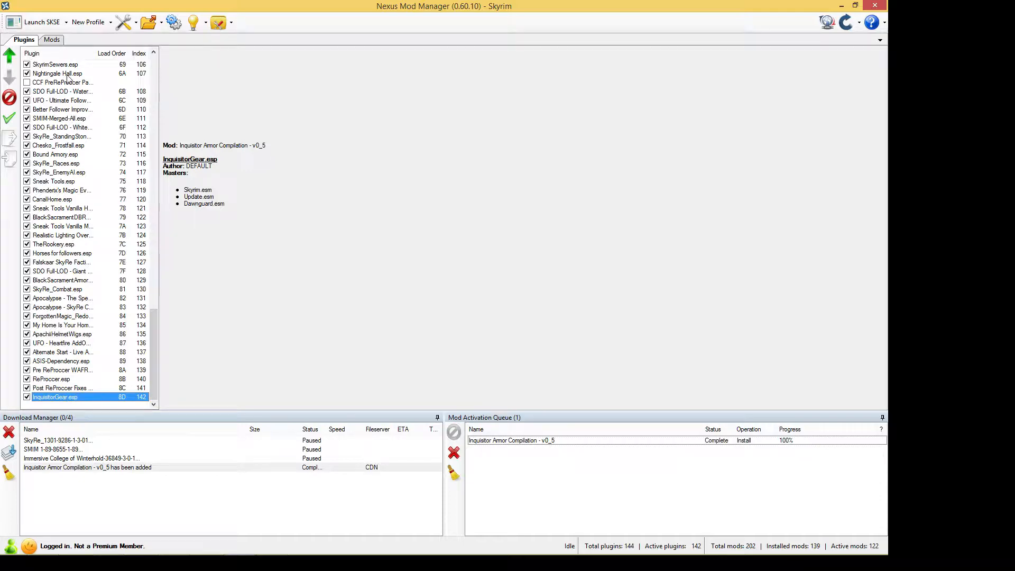
Examine the early part of the plugin load order, comparing the masters of ClimatesOfTamriel-WinterEdition.esp and ClimatesOfTamriel-Dawnguard-Patch.esp.
{"action": "left_click_drag", "start_coordinate": [156, 347], "coordinate": [143, 68]}
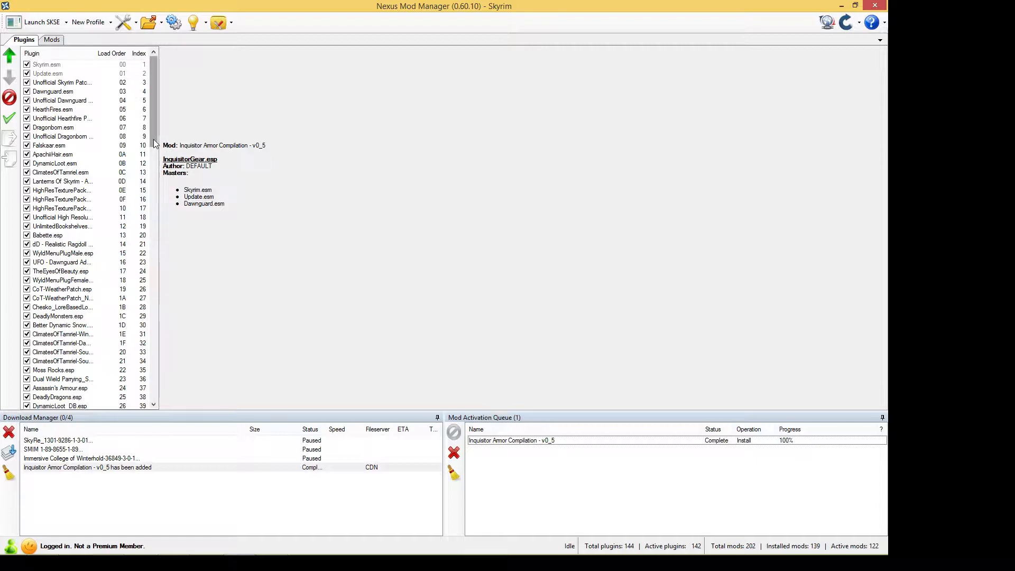
{"action": "left_click_drag", "start_coordinate": [153, 138], "coordinate": [154, 146]}
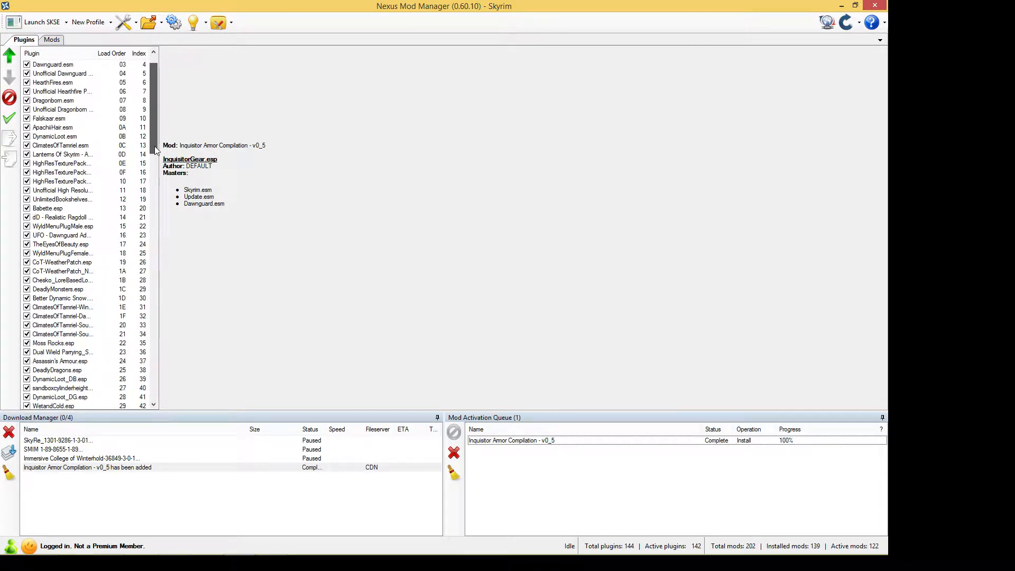
{"action": "left_click", "coordinate": [96, 309]}
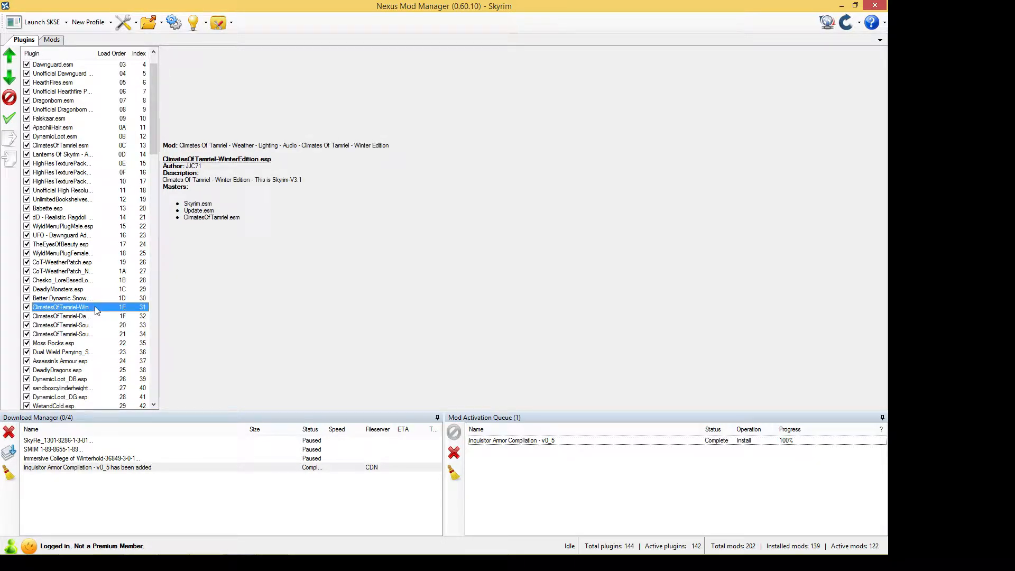
{"action": "left_click", "coordinate": [90, 317]}
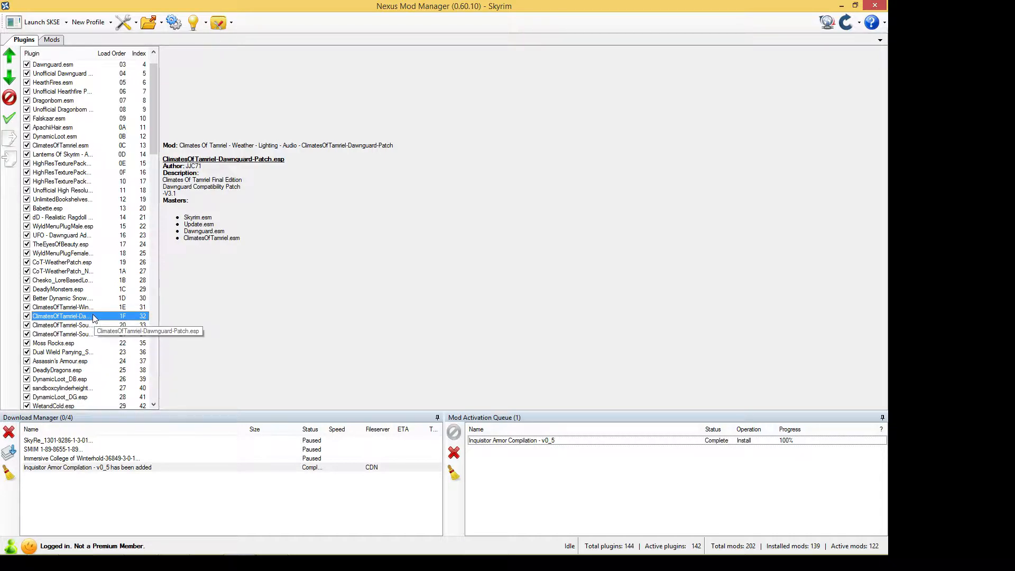
{"action": "left_click", "coordinate": [92, 310]}
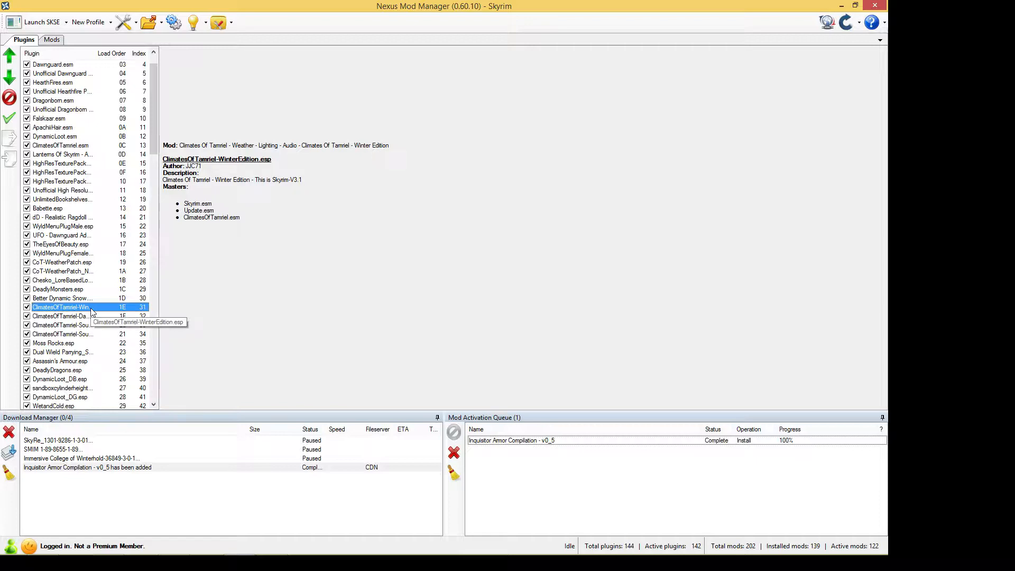
{"action": "left_click", "coordinate": [95, 317]}
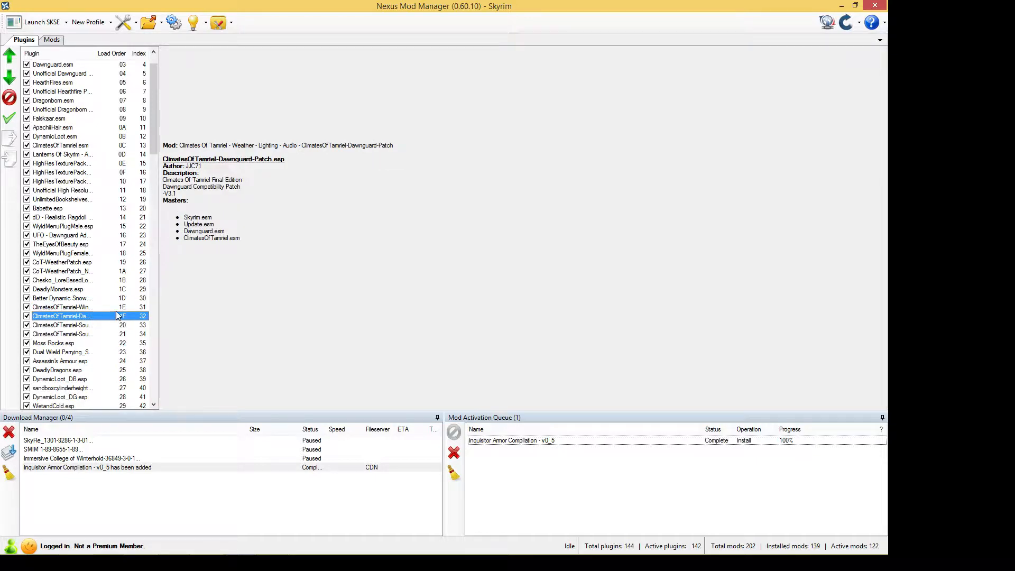
{"action": "left_click_drag", "start_coordinate": [151, 144], "coordinate": [167, 402]}
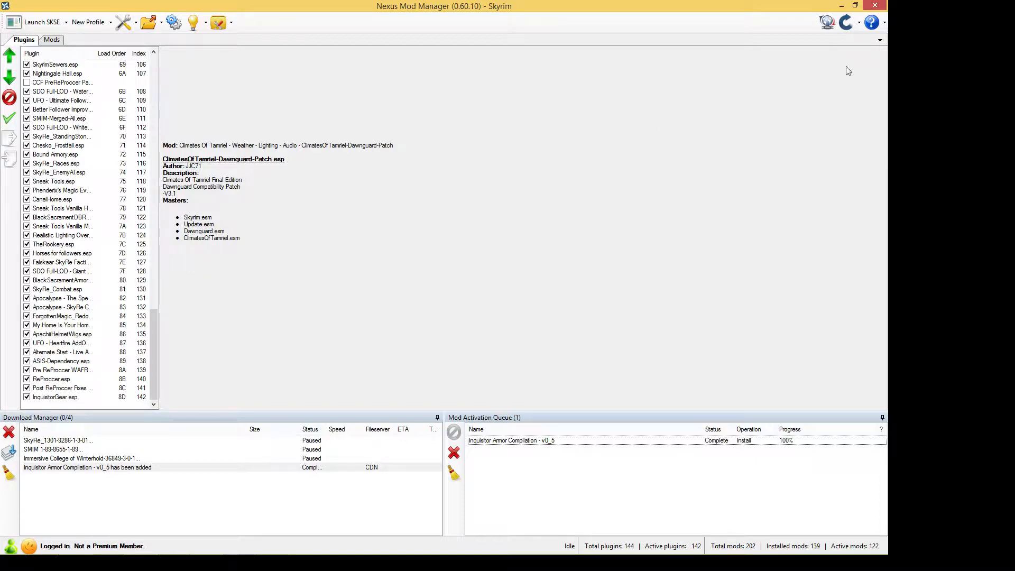
Switch to LOOT and sort the Skyrim plugins to bring up the calculated load order.
{"action": "left_click", "coordinate": [843, 9]}
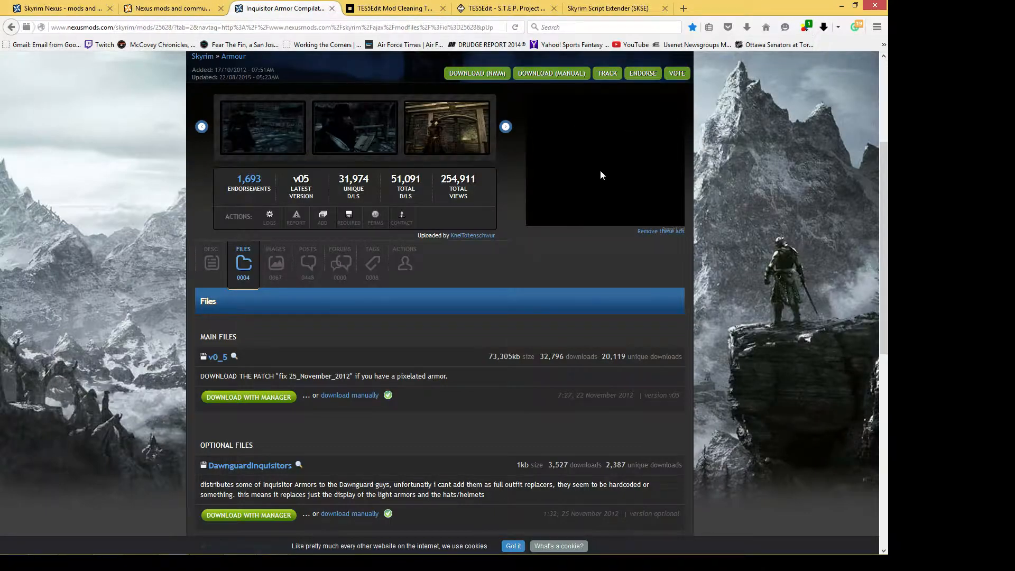
{"action": "left_click", "coordinate": [841, 7]}
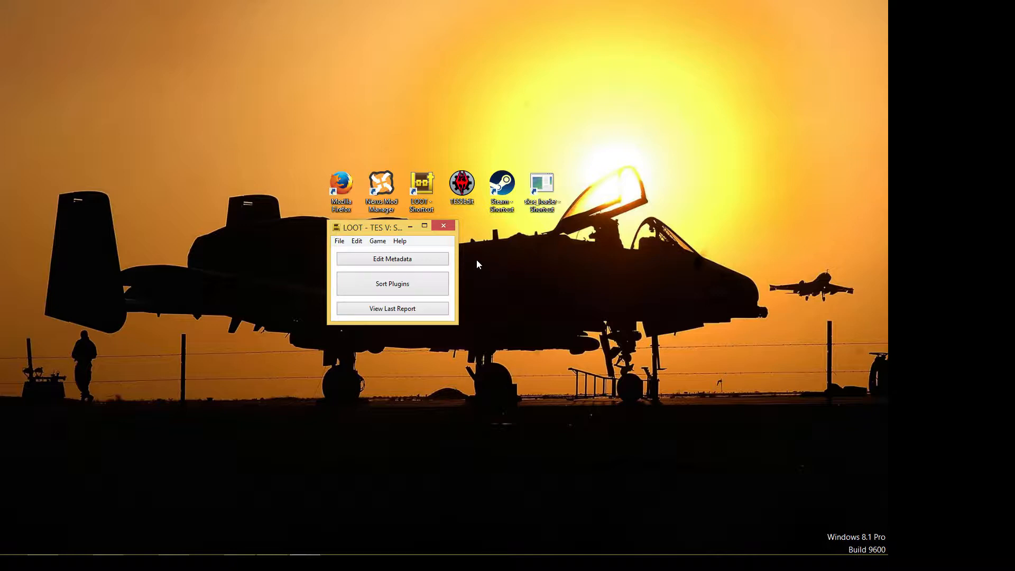
{"action": "left_click", "coordinate": [415, 292]}
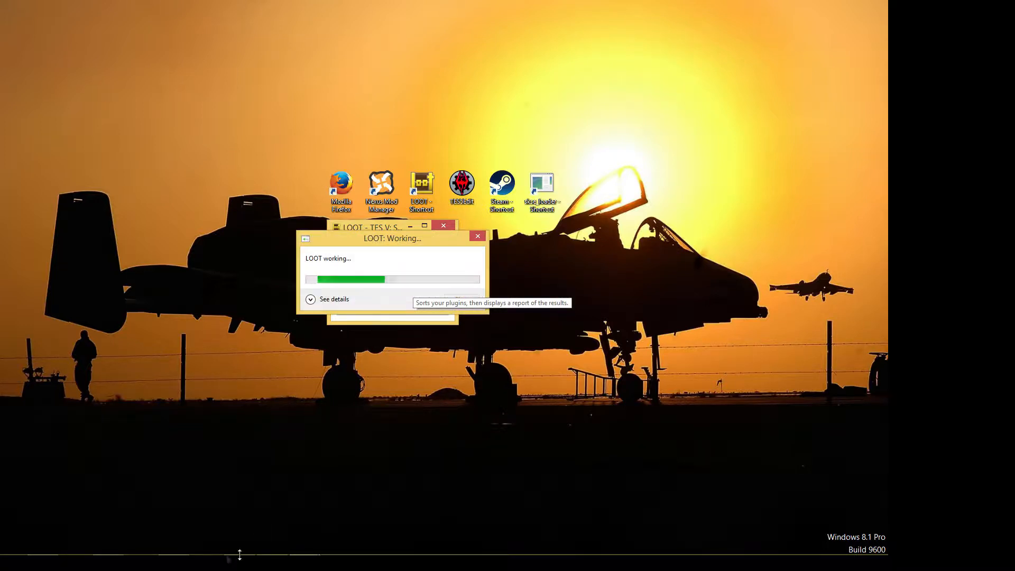
{"action": "left_click", "coordinate": [245, 545]}
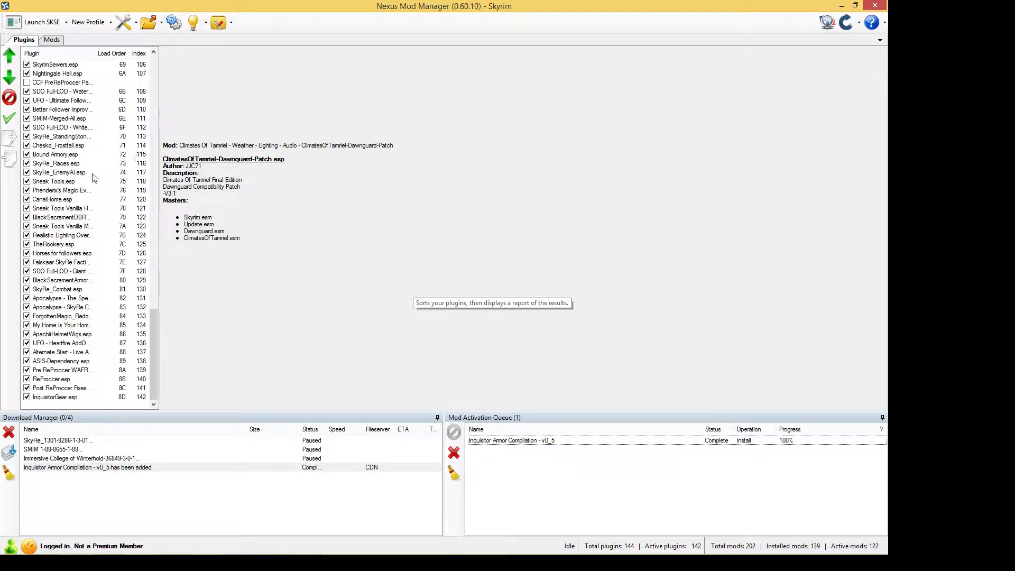
{"action": "mouse_move", "coordinate": [185, 551]}
{"action": "mouse_move", "coordinate": [304, 551]}
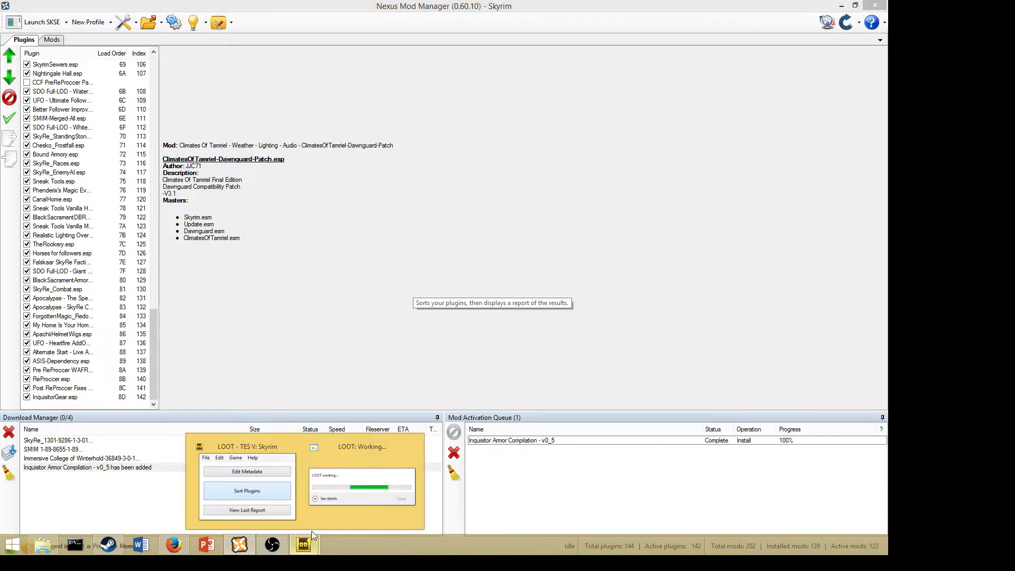
{"action": "left_click", "coordinate": [381, 479]}
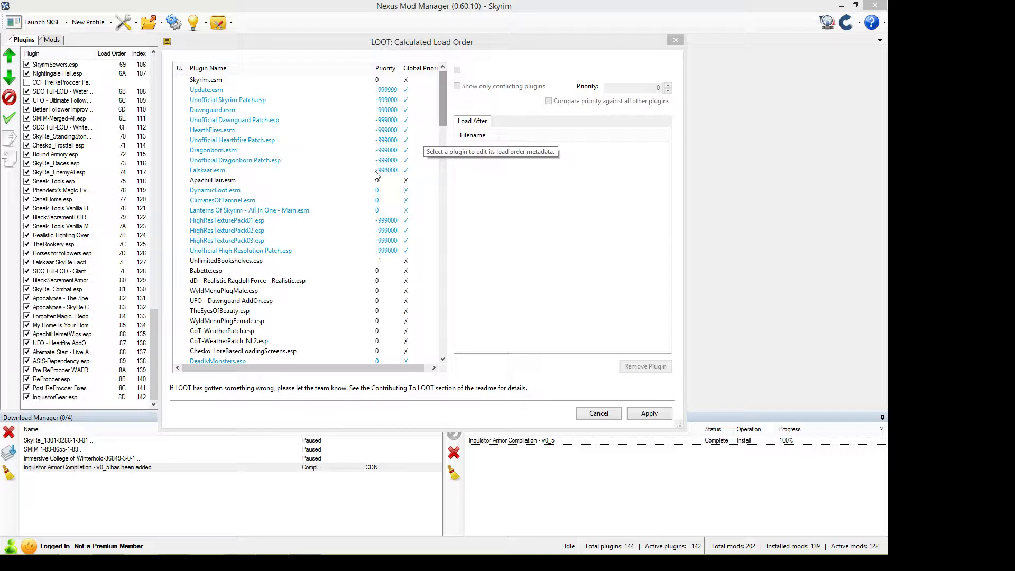
Inspect the load-after rules of HearthFires.esm, Assassin's Armour.esp and DeadlyDragons.esp in the calculated load order.
{"action": "left_click", "coordinate": [225, 127]}
{"action": "left_click", "coordinate": [226, 130]}
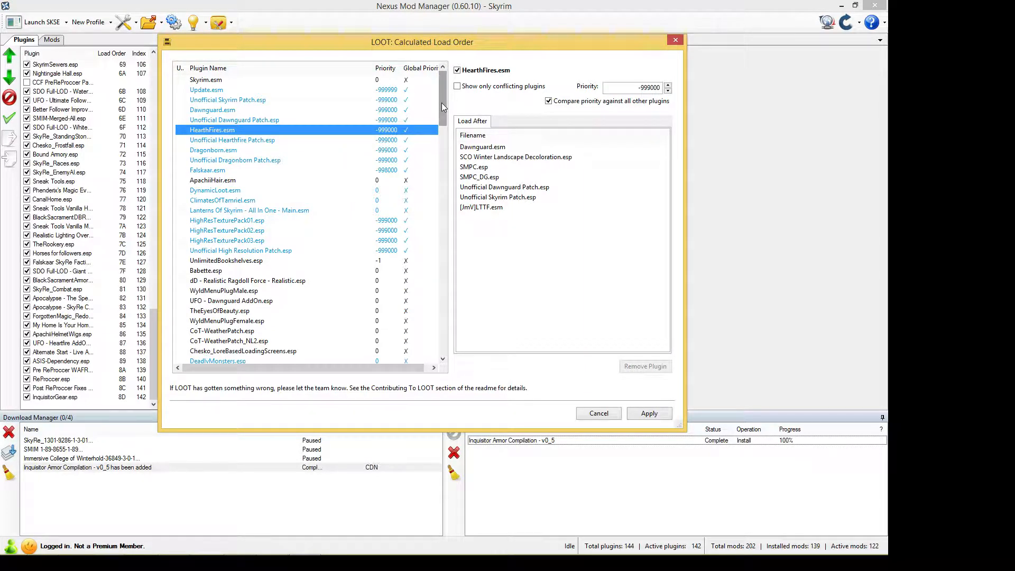
{"action": "left_click_drag", "start_coordinate": [442, 103], "coordinate": [438, 180]}
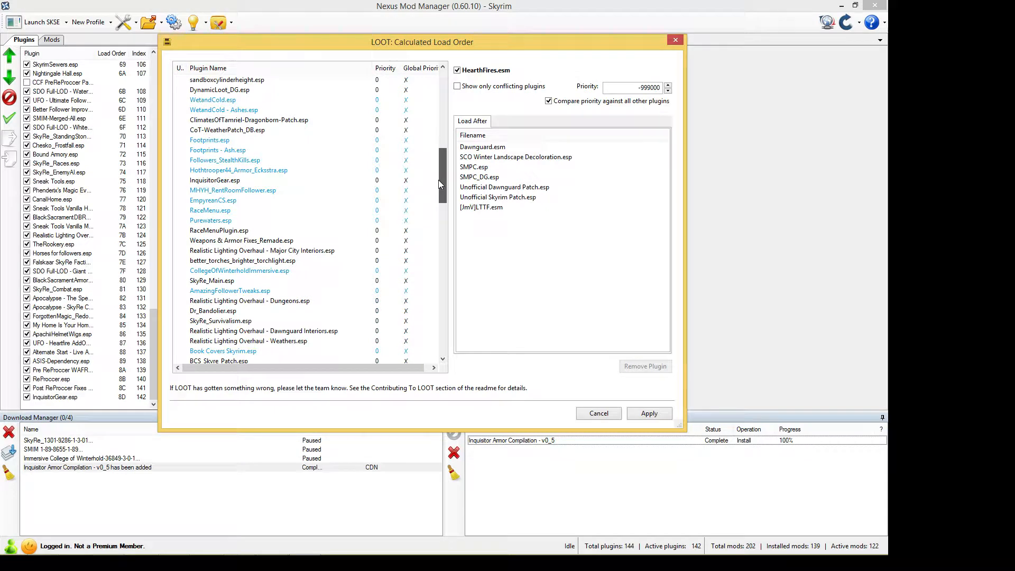
{"action": "left_click_drag", "start_coordinate": [438, 179], "coordinate": [439, 170]}
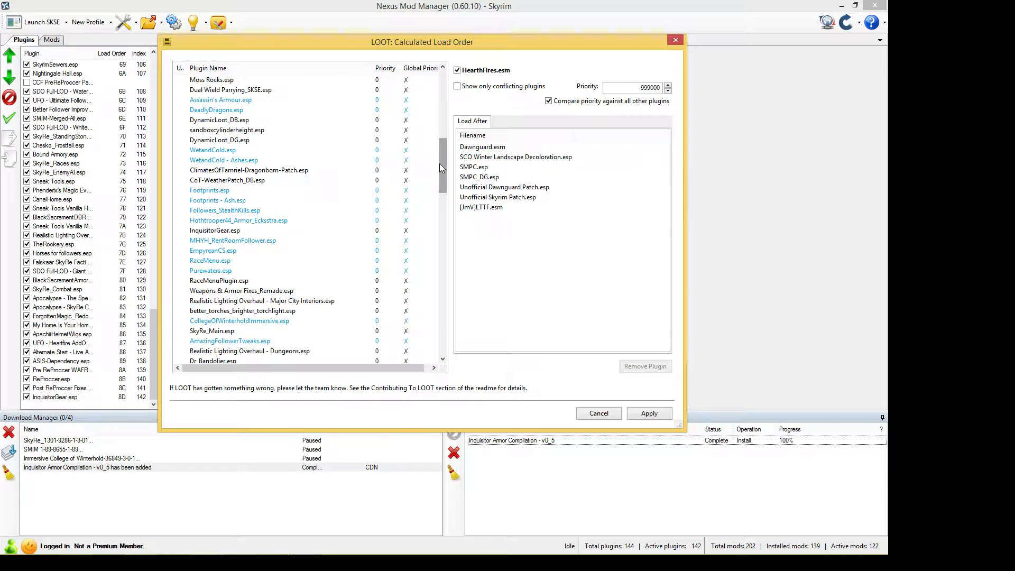
{"action": "left_click", "coordinate": [286, 108]}
{"action": "key", "text": "Up"}
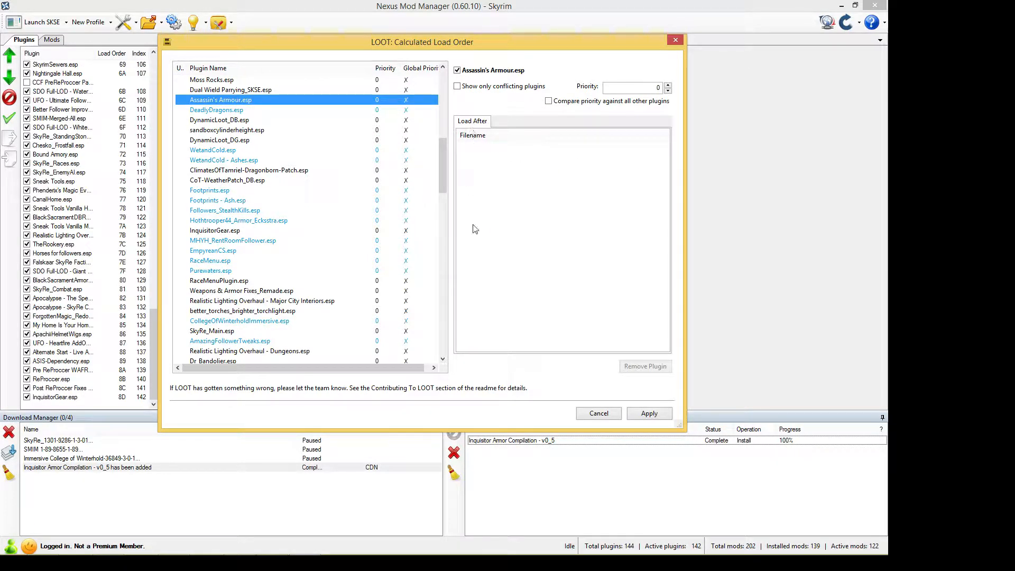
{"action": "left_click", "coordinate": [298, 110]}
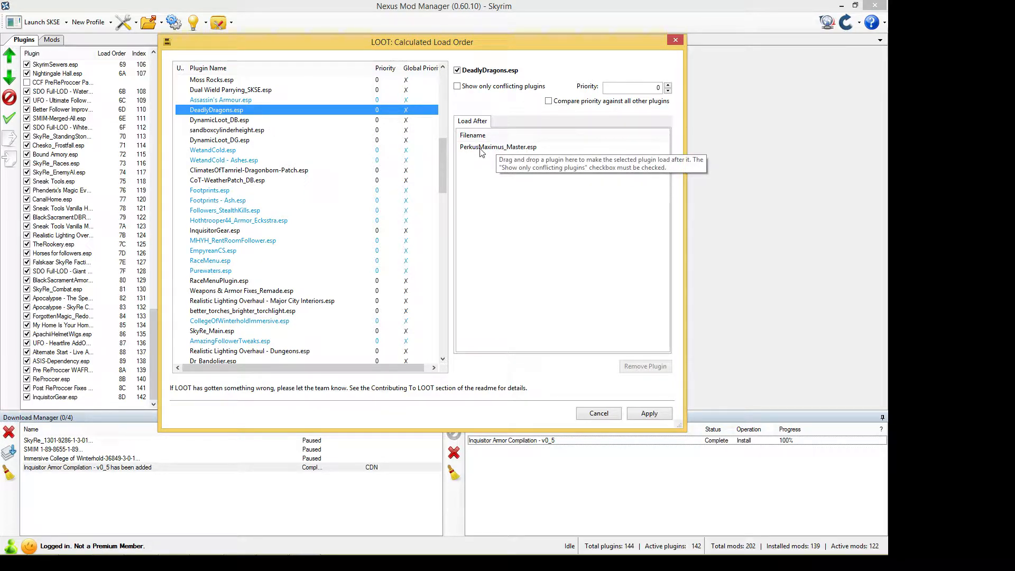
Look through the rest of the calculated load order and check the load-after rules of DeadlyMonsters.esp and ClimatesOfTamriel-WinterEdition.esp.
{"action": "left_click_drag", "start_coordinate": [443, 145], "coordinate": [448, 301]}
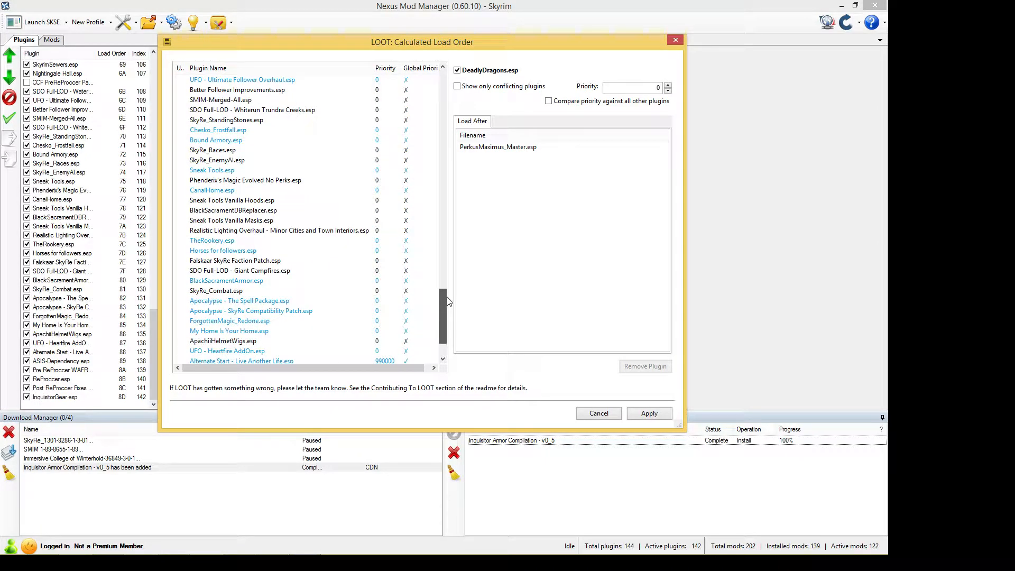
{"action": "left_click_drag", "start_coordinate": [448, 302], "coordinate": [429, 132]}
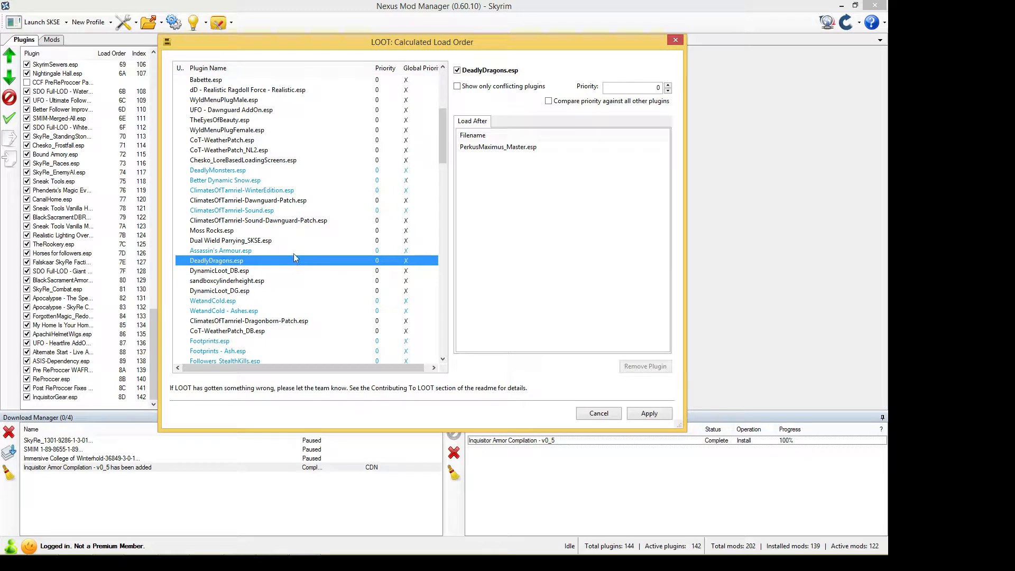
{"action": "left_click", "coordinate": [359, 250]}
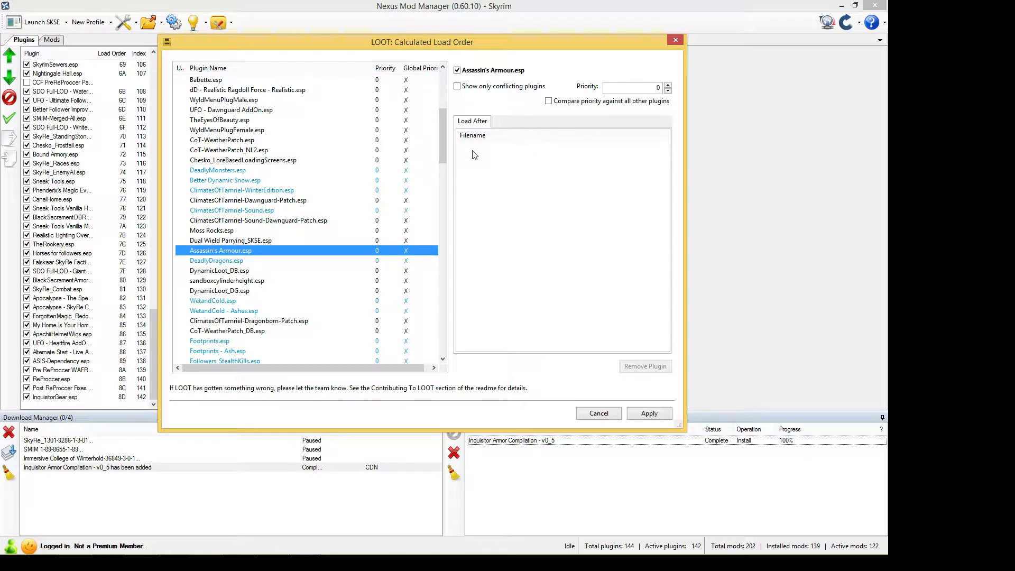
{"action": "left_click", "coordinate": [266, 231]}
{"action": "left_click", "coordinate": [264, 213]}
{"action": "left_click", "coordinate": [252, 171]}
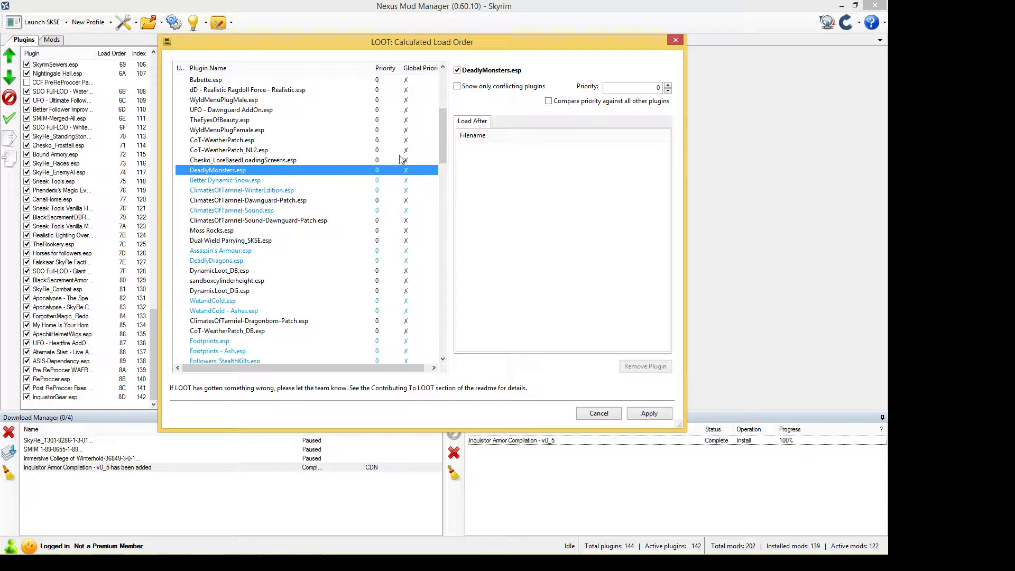
{"action": "left_click", "coordinate": [260, 191]}
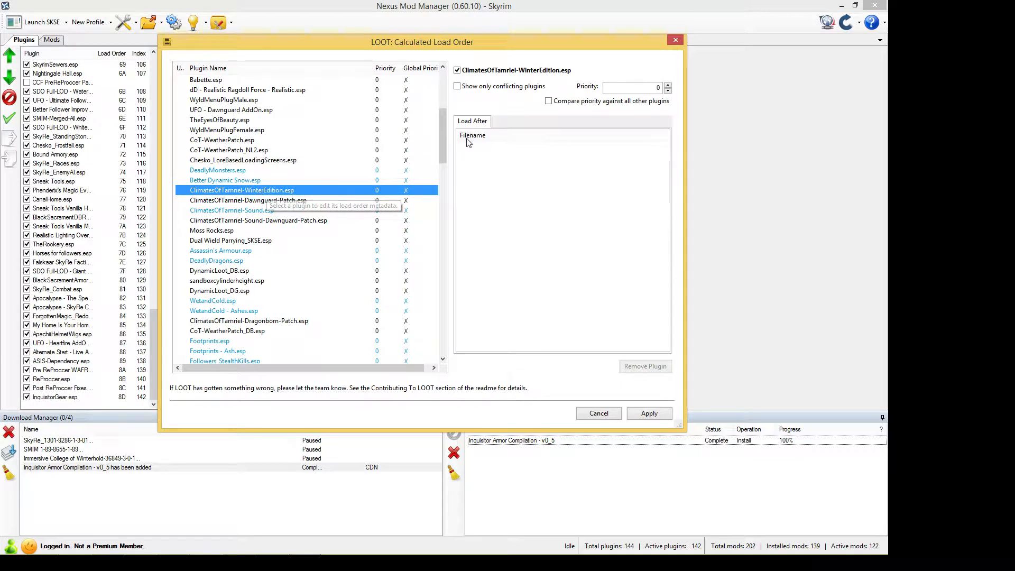
{"action": "left_click", "coordinate": [238, 171]}
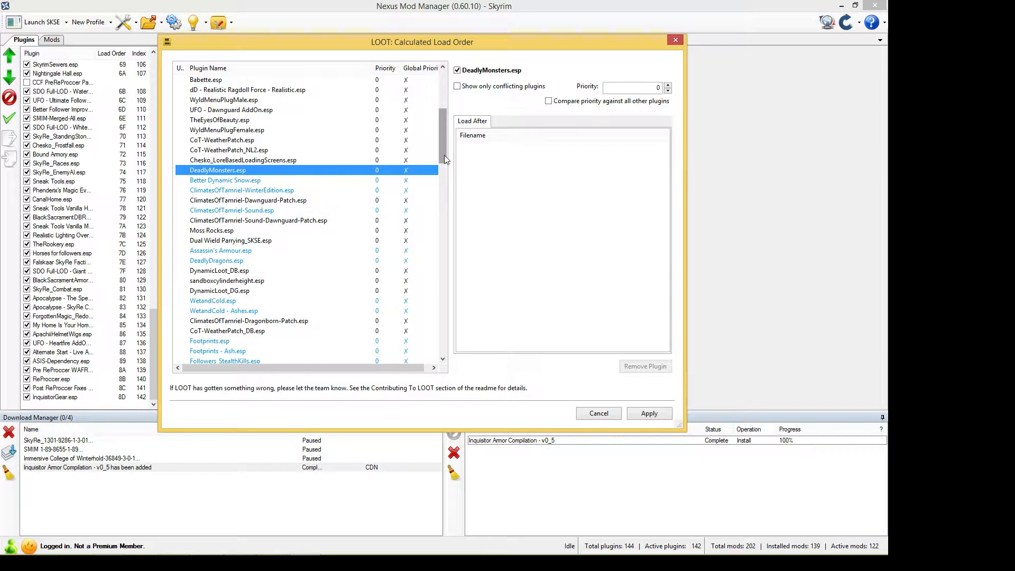
{"action": "mouse_move", "coordinate": [444, 155]}
{"action": "left_mouse_down"}
{"action": "mouse_move", "coordinate": [443, 118]}
{"action": "mouse_move", "coordinate": [445, 149]}
{"action": "left_mouse_up"}
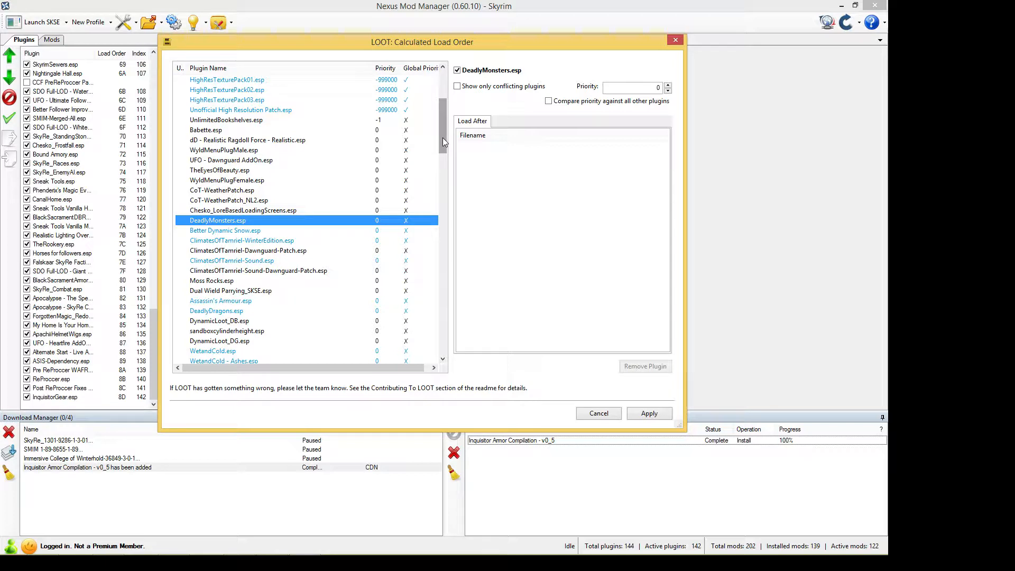
Apply the calculated load order and review the per-plugin details of the resulting report.
{"action": "left_click", "coordinate": [648, 413]}
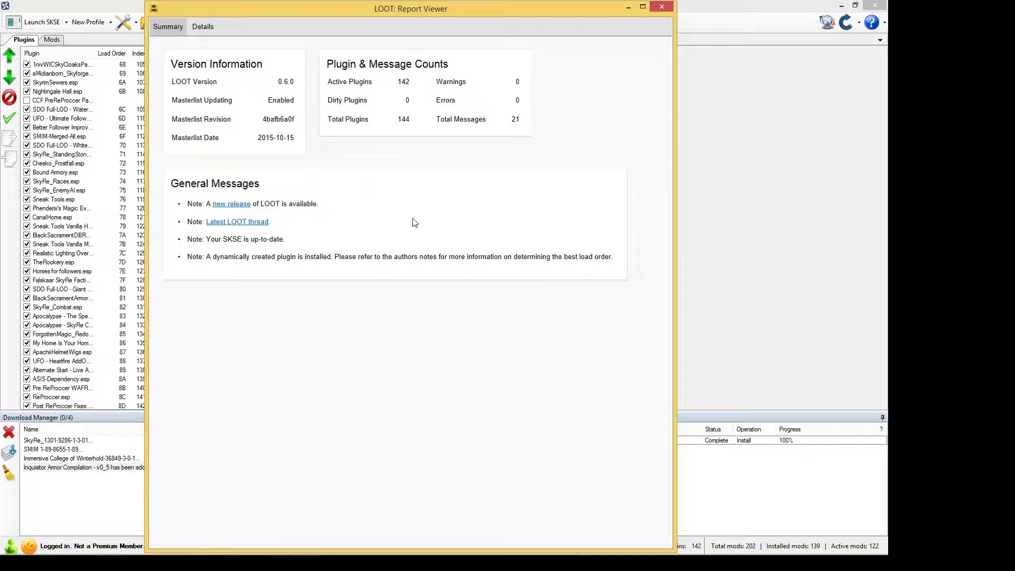
{"action": "left_click", "coordinate": [207, 29]}
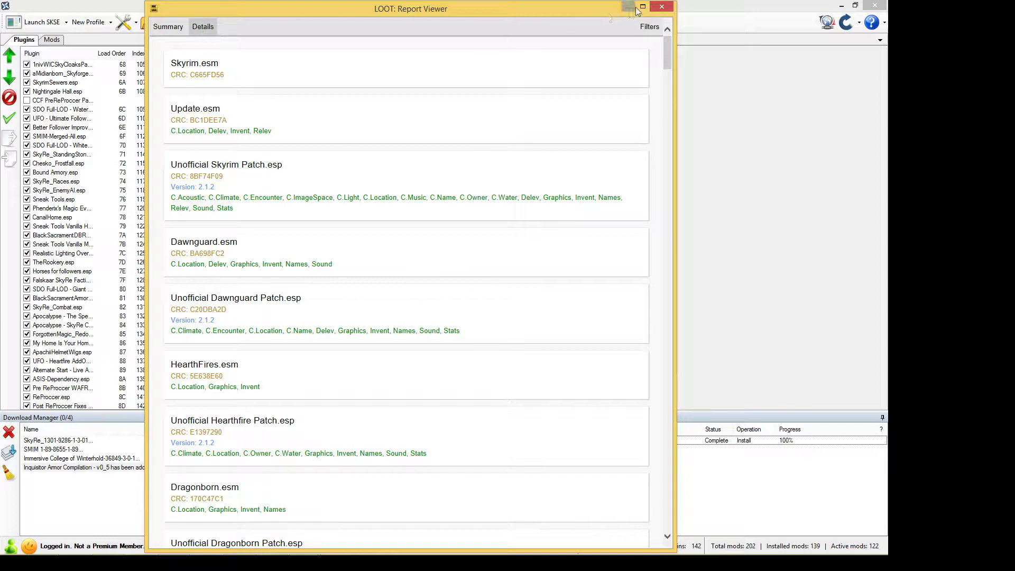
{"action": "left_click_drag", "start_coordinate": [670, 50], "coordinate": [659, 107]}
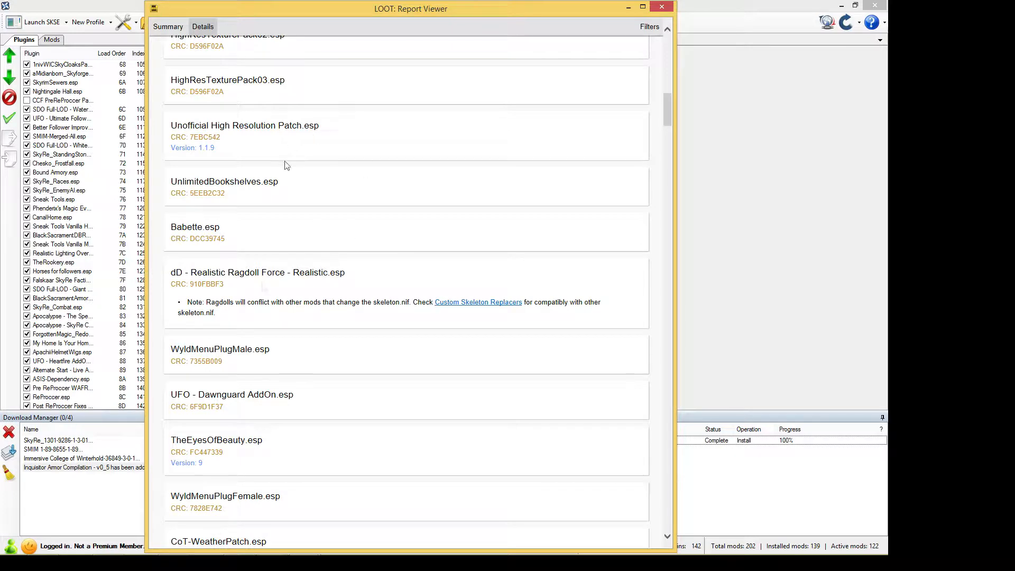
{"action": "scroll", "coordinate": [321, 187], "scroll_direction": "up", "scroll_amount": 3}
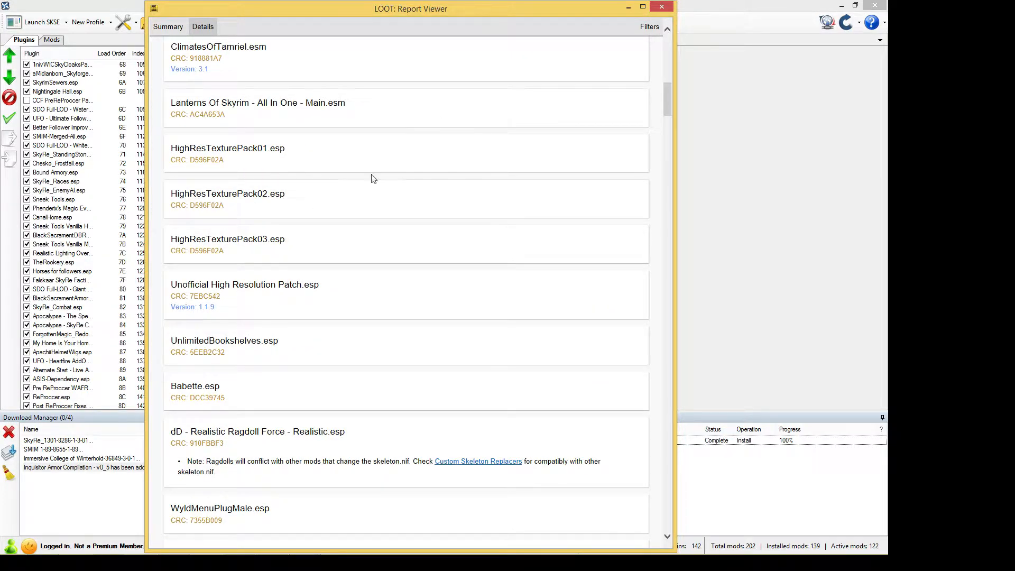
{"action": "scroll", "coordinate": [399, 331], "scroll_direction": "up", "scroll_amount": 10}
{"action": "scroll", "coordinate": [372, 359], "scroll_direction": "down", "scroll_amount": 4}
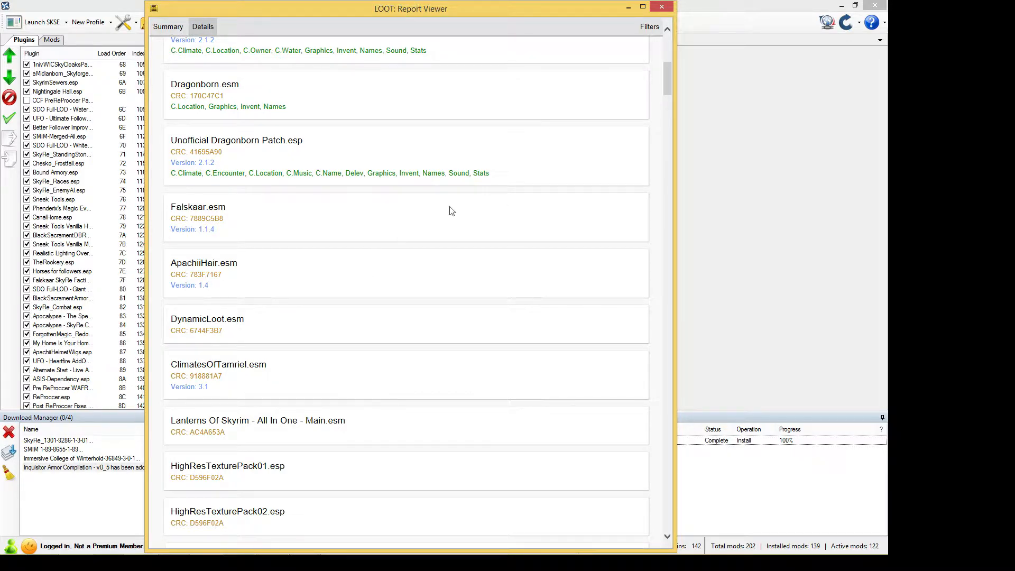
Read the SkyRe_Main.esp notes and the remaining plugin entries in the report, and close the report viewer.
{"action": "left_click_drag", "start_coordinate": [667, 75], "coordinate": [656, 238]}
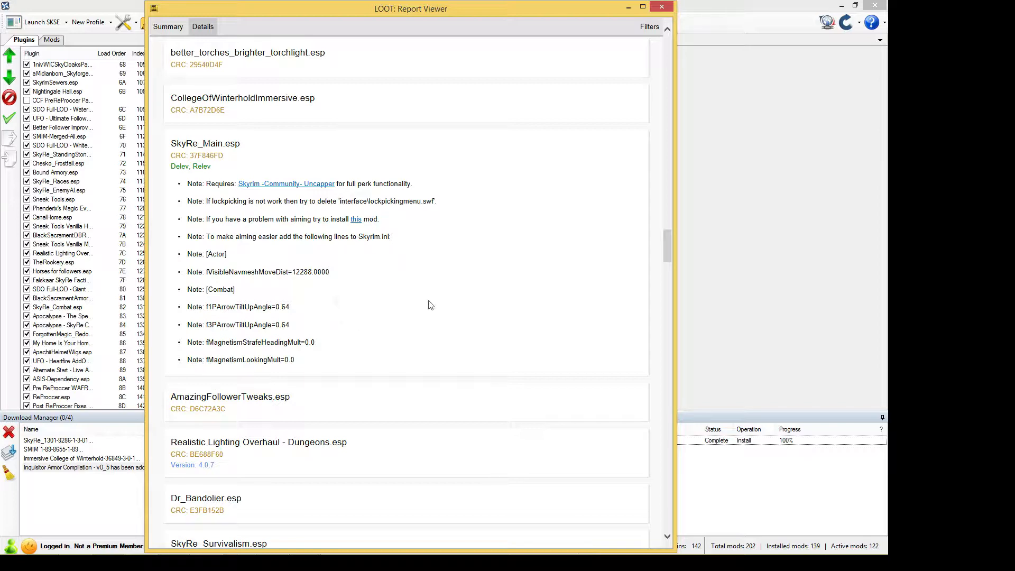
{"action": "scroll", "coordinate": [671, 272], "scroll_direction": "down", "scroll_amount": 5}
{"action": "left_click_drag", "start_coordinate": [671, 272], "coordinate": [642, 12]}
{"action": "left_click", "coordinate": [661, 7]}
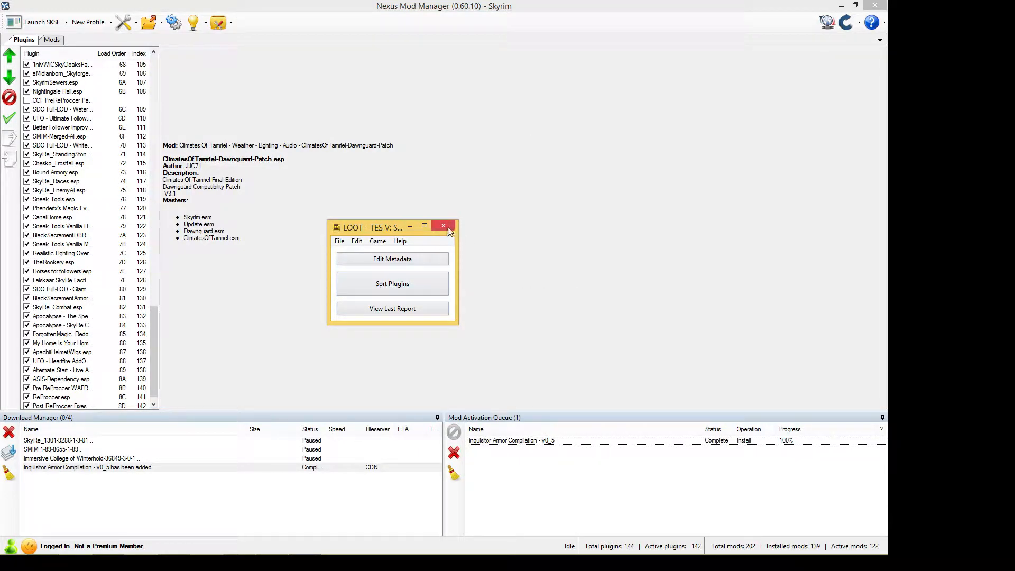
{"action": "left_click", "coordinate": [422, 289]}
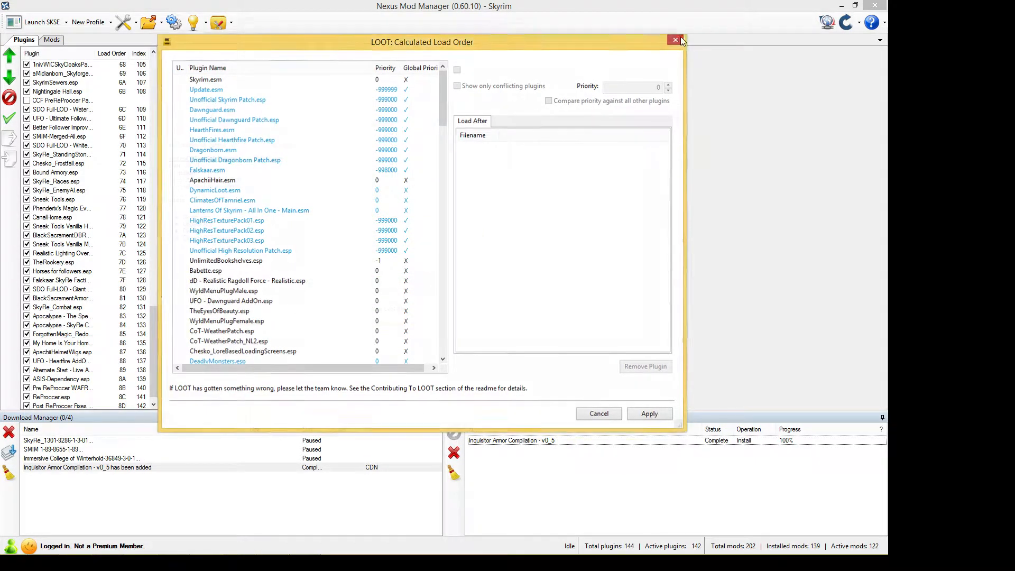
{"action": "left_click", "coordinate": [679, 41]}
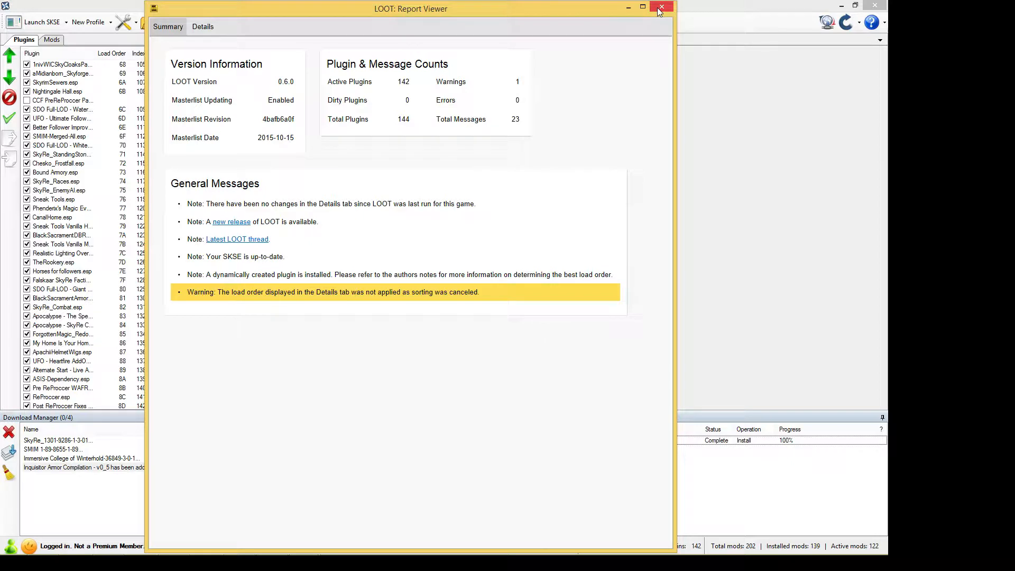
{"action": "left_click", "coordinate": [661, 7]}
Close LOOT and minimize the Nexus Mod Manager window.
{"action": "left_click", "coordinate": [444, 226]}
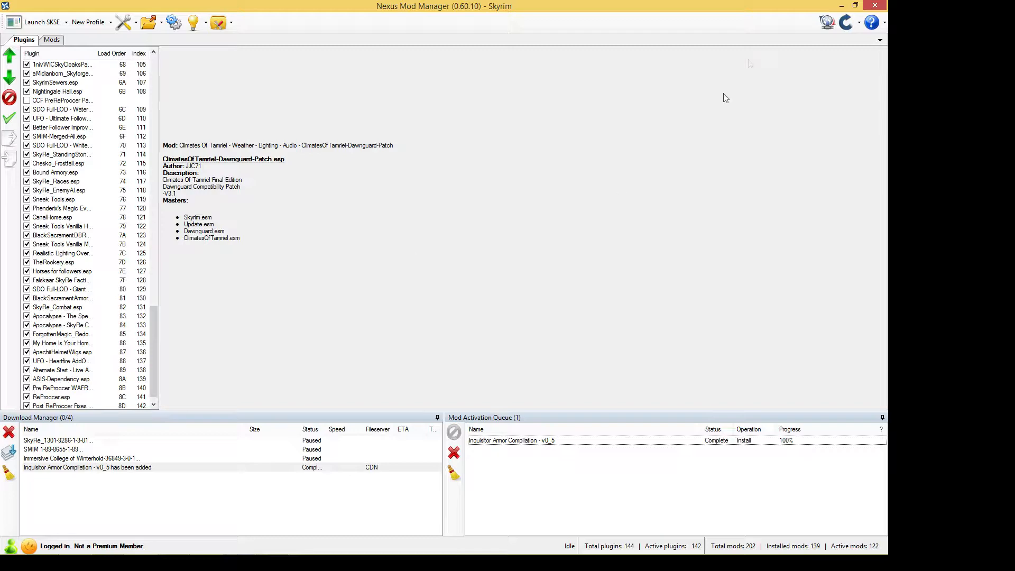
{"action": "left_click", "coordinate": [841, 6]}
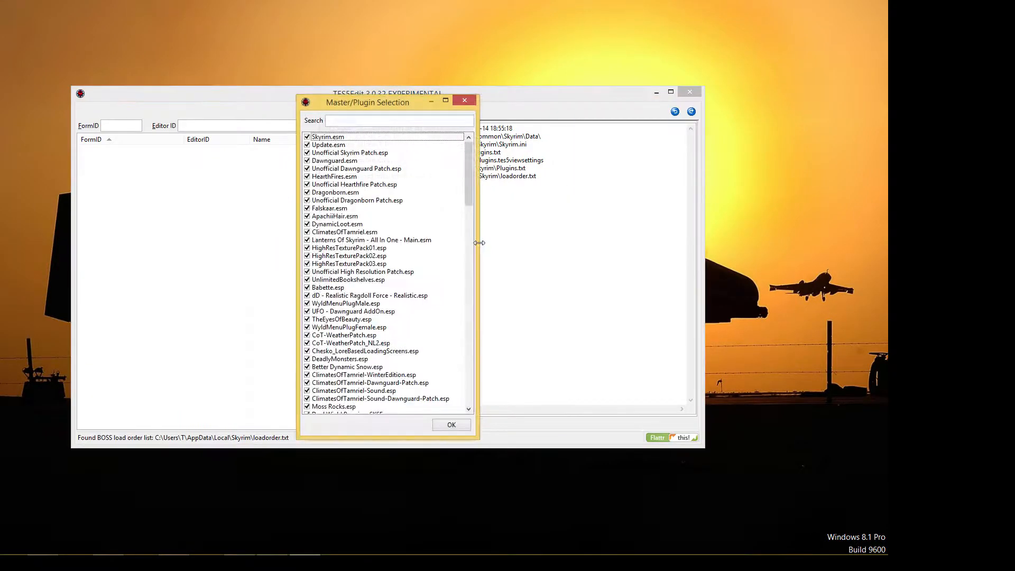
{"action": "right_click", "coordinate": [389, 221]}
{"action": "left_click", "coordinate": [418, 238]}
{"action": "left_click", "coordinate": [465, 102]}
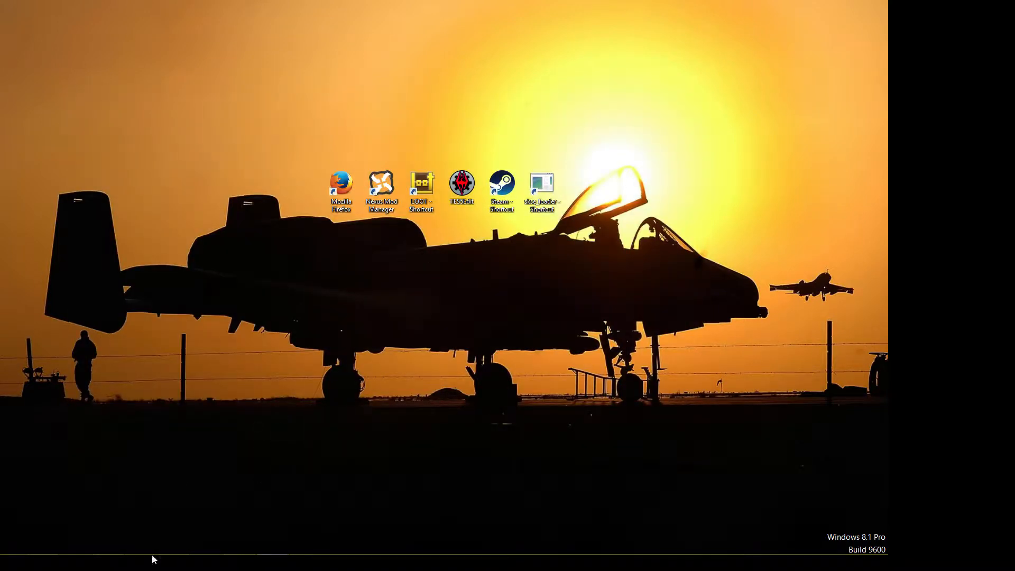
Switch to Firefox, view the TES5Edit Mod Cleaning Tutorial and the S.T.E.P. Project page on TES5Edit, and return to the desktop.
{"action": "left_click", "coordinate": [172, 549]}
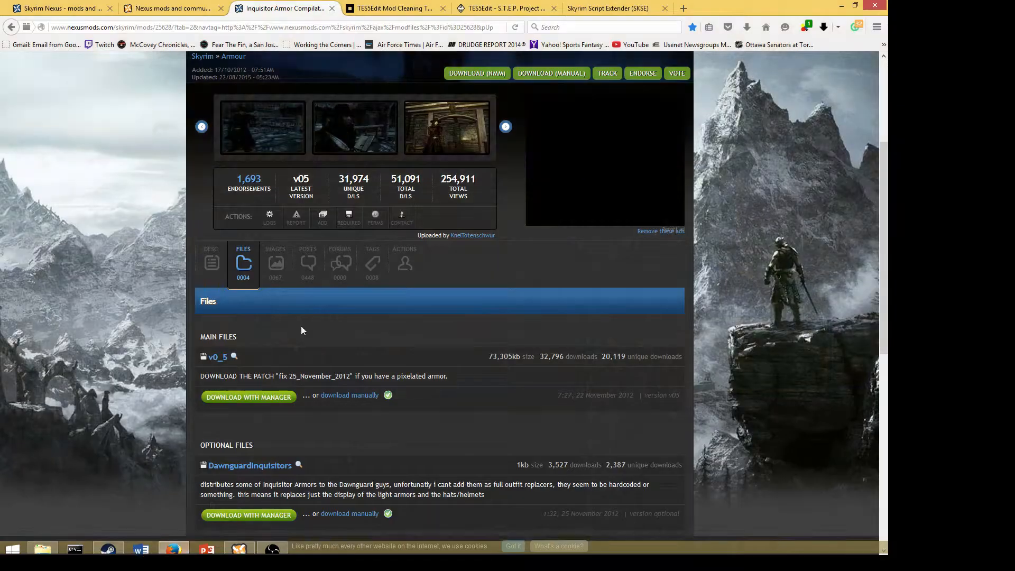
{"action": "left_click", "coordinate": [394, 8]}
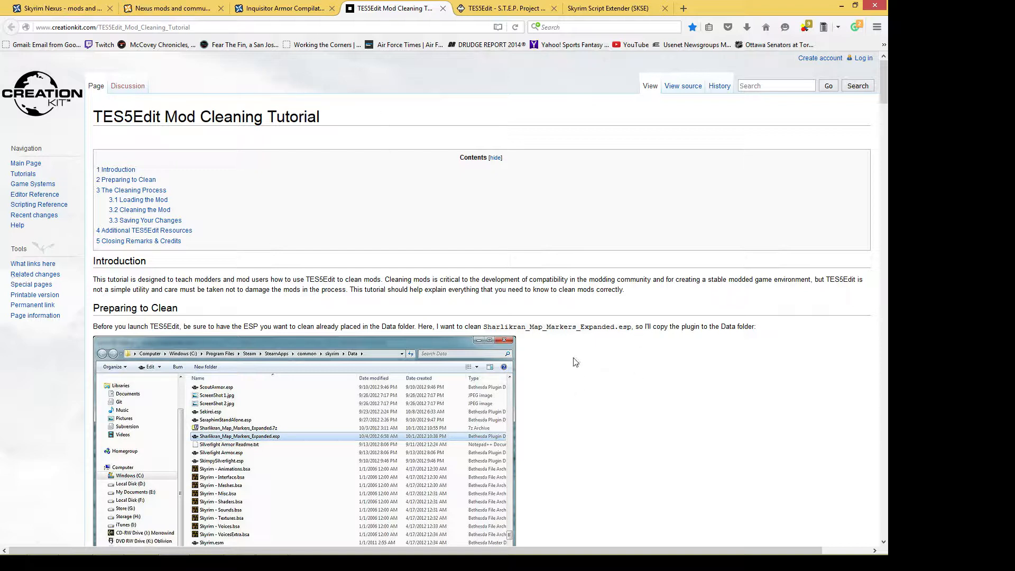
{"action": "left_click", "coordinate": [501, 7]}
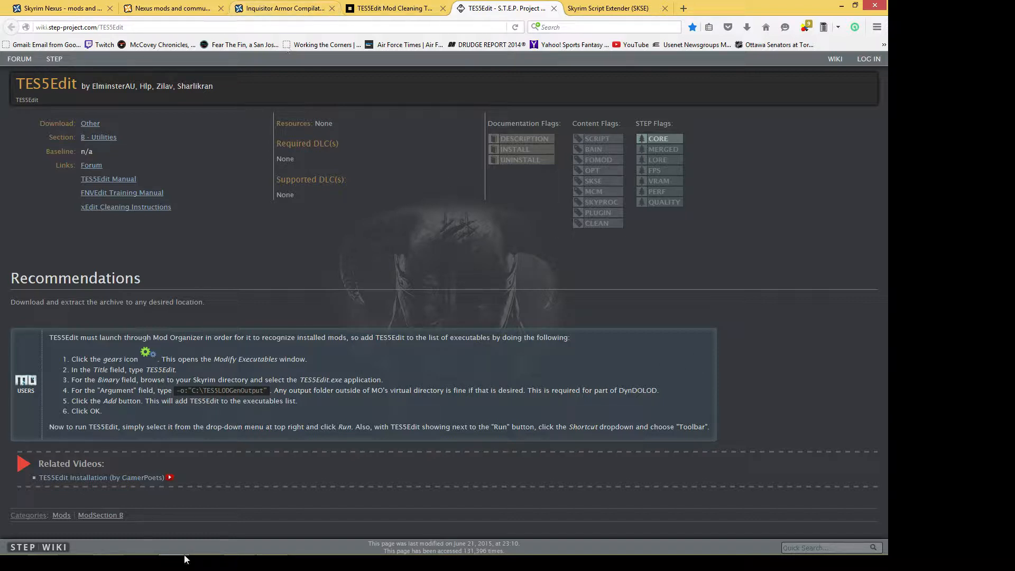
{"action": "mouse_move", "coordinate": [268, 548]}
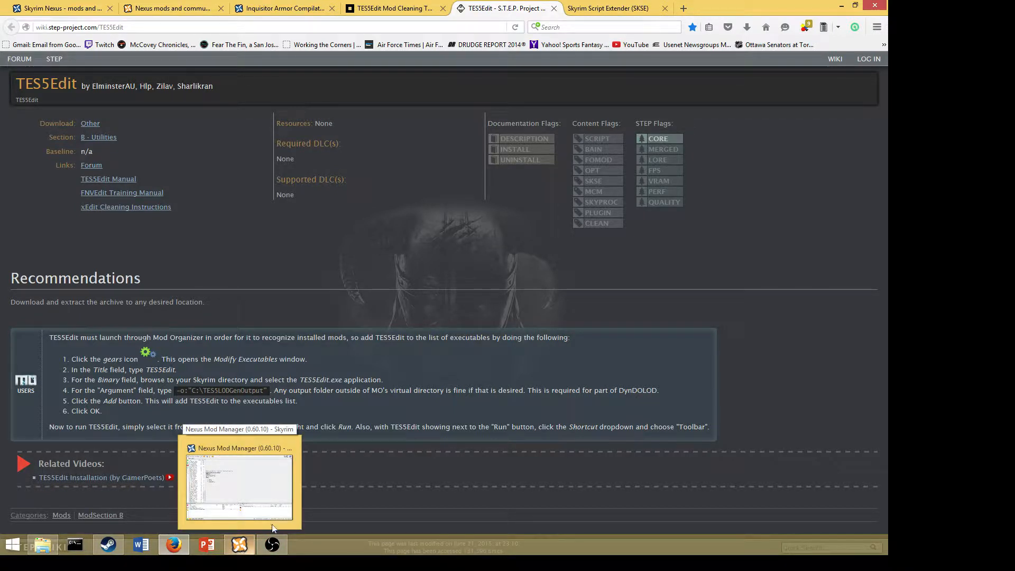
{"action": "left_click", "coordinate": [840, 5]}
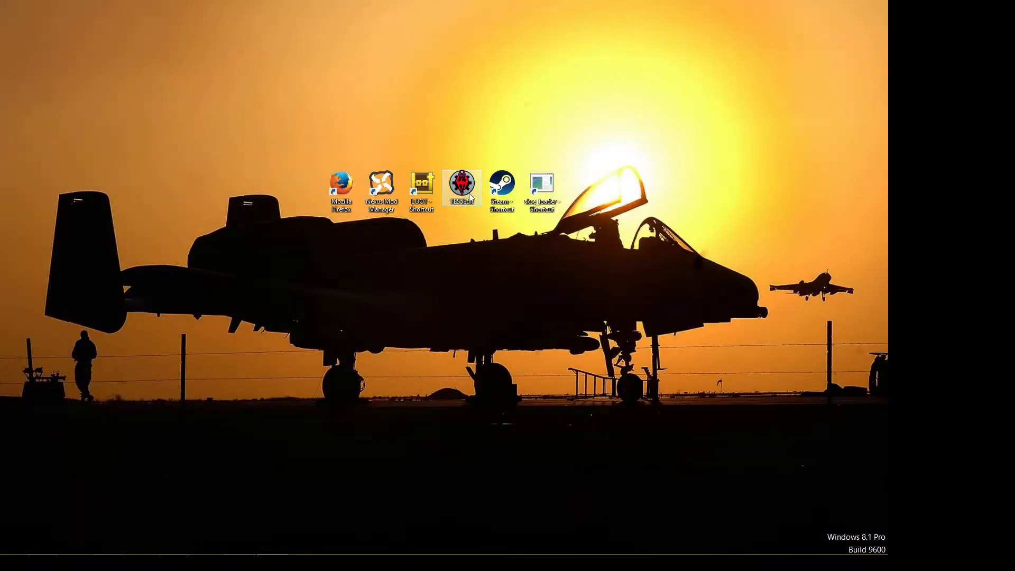
Launch TES5Edit and load every plugin in the master/plugin selection.
{"action": "double_click", "coordinate": [461, 184]}
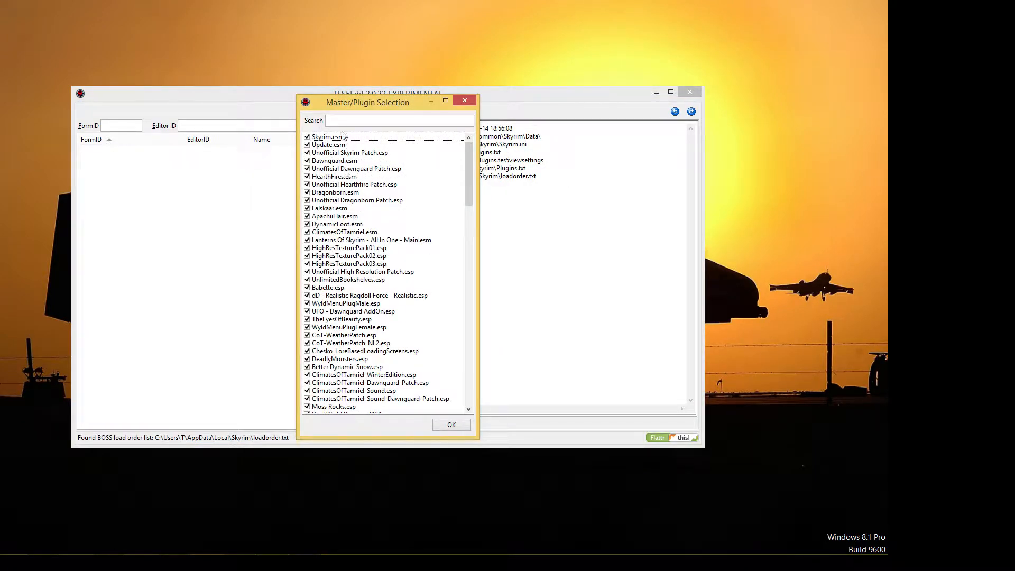
{"action": "right_click", "coordinate": [378, 220]}
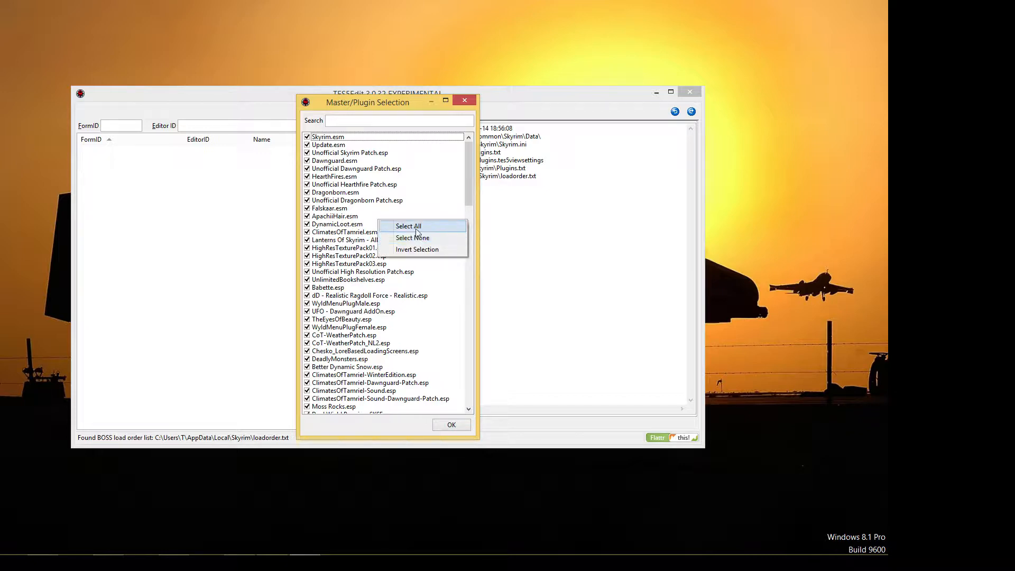
{"action": "left_click", "coordinate": [422, 192]}
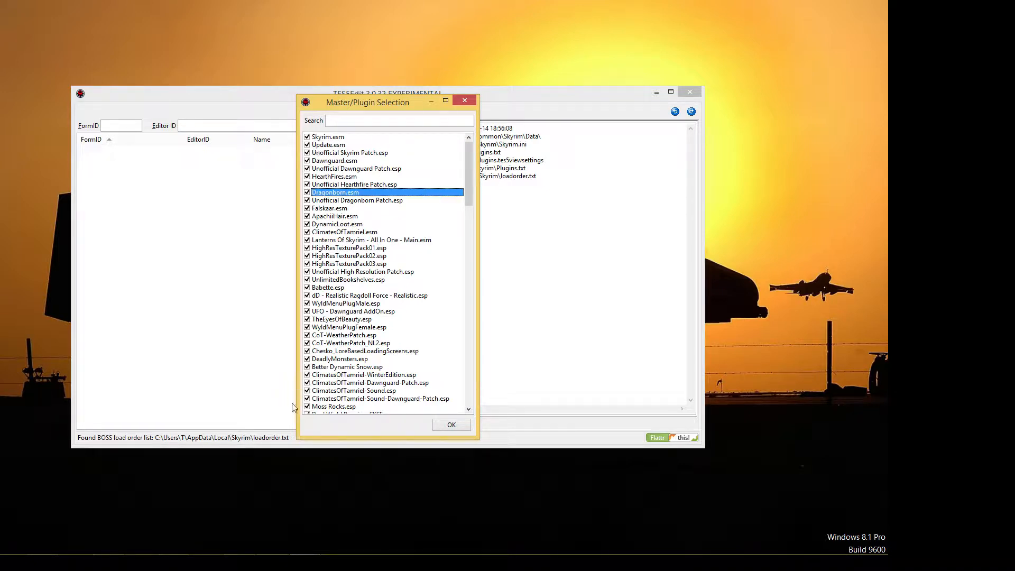
{"action": "mouse_move", "coordinate": [470, 172]}
{"action": "left_mouse_down"}
{"action": "mouse_move", "coordinate": [459, 411]}
{"action": "mouse_move", "coordinate": [467, 172]}
{"action": "left_mouse_up"}
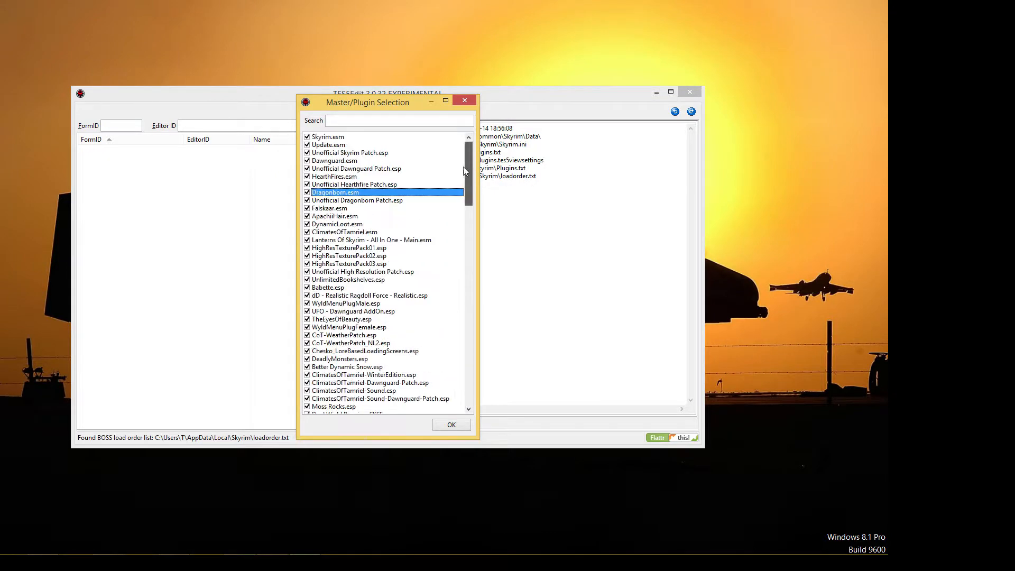
{"action": "left_click", "coordinate": [451, 425]}
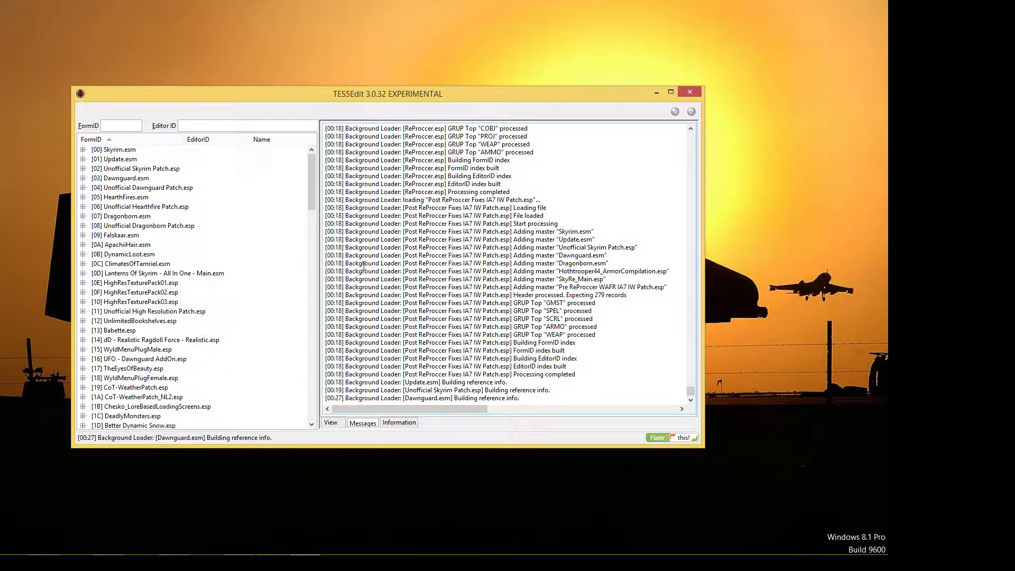
Look through the loaded plugins, including InquisitorGear.esp and Skyrim Immersive Creatures.esp, and close TES5Edit.
{"action": "scroll", "coordinate": [313, 211], "scroll_direction": "down", "scroll_amount": 4}
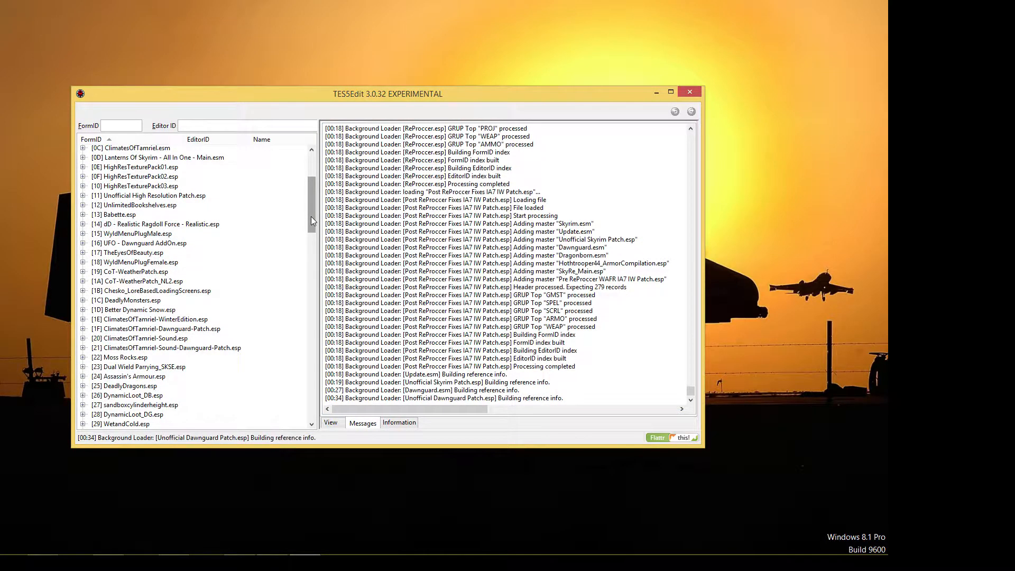
{"action": "scroll", "coordinate": [313, 227], "scroll_direction": "down", "scroll_amount": 4}
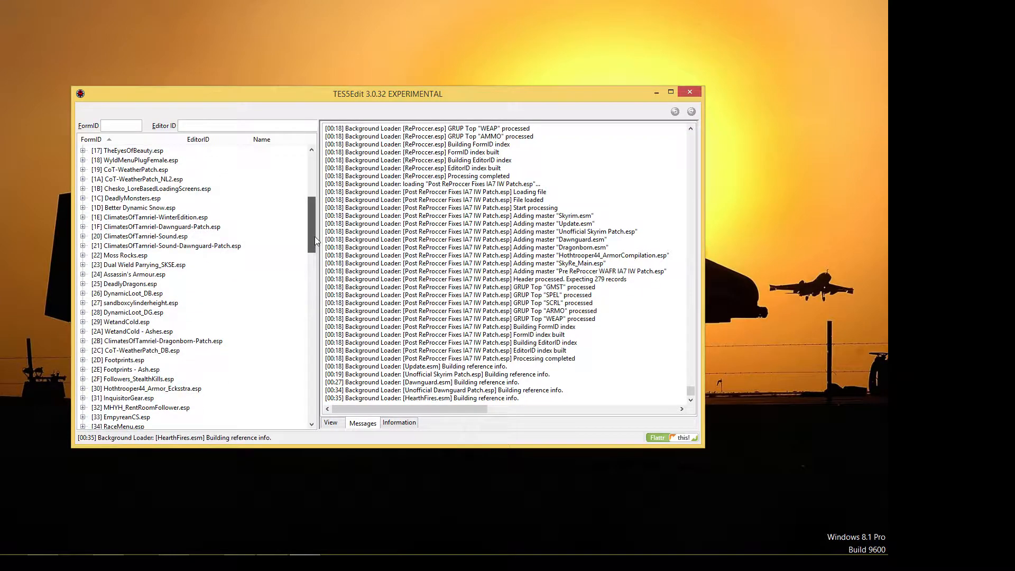
{"action": "scroll", "coordinate": [314, 211], "scroll_direction": "up", "scroll_amount": 6}
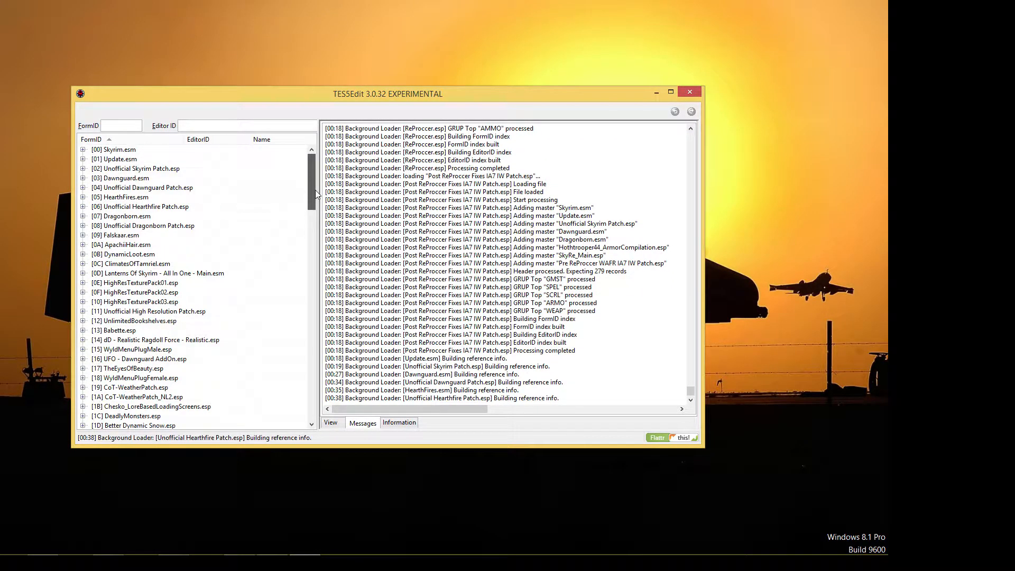
{"action": "scroll", "coordinate": [317, 196], "scroll_direction": "down", "scroll_amount": 2}
{"action": "left_click_drag", "start_coordinate": [319, 216], "coordinate": [324, 275]}
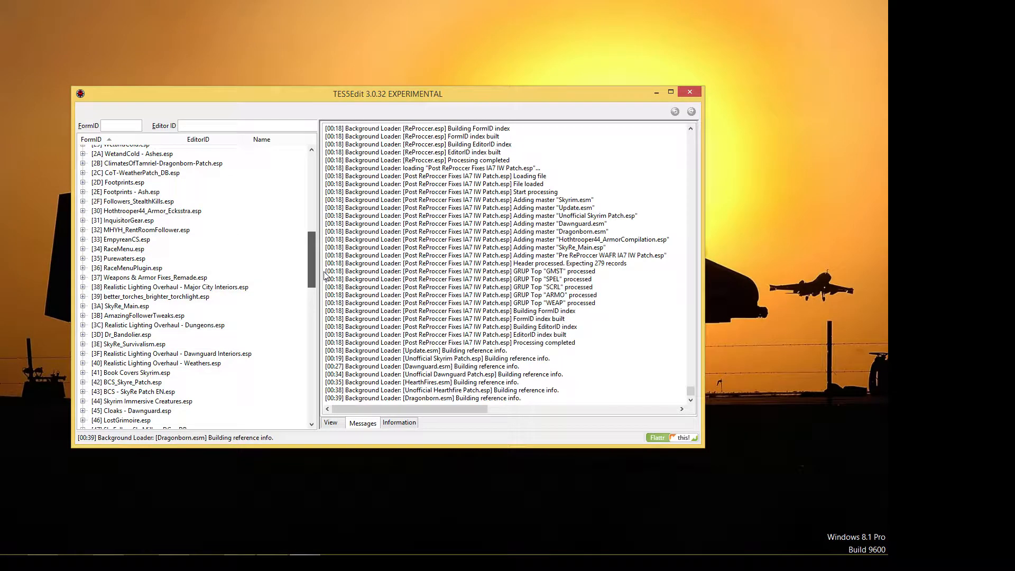
{"action": "left_click", "coordinate": [152, 221]}
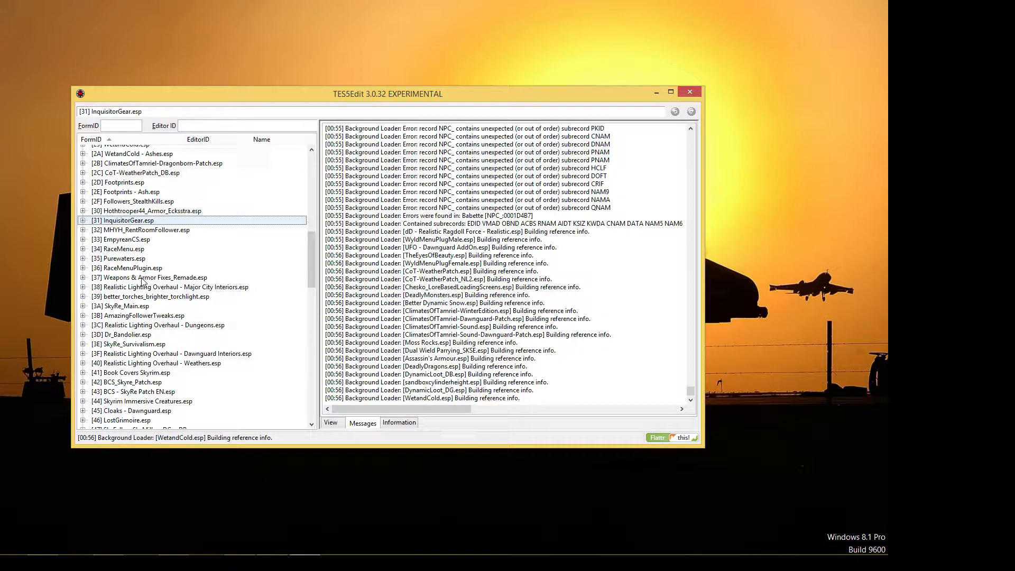
{"action": "left_click_drag", "start_coordinate": [312, 252], "coordinate": [315, 282]}
{"action": "left_click", "coordinate": [204, 252]}
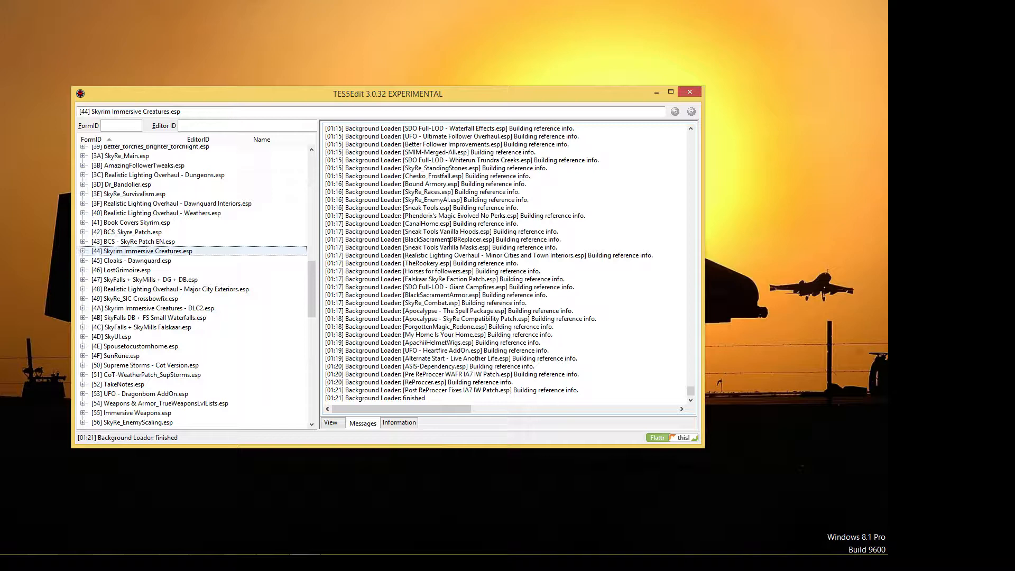
{"action": "left_click_drag", "start_coordinate": [441, 95], "coordinate": [459, 263]}
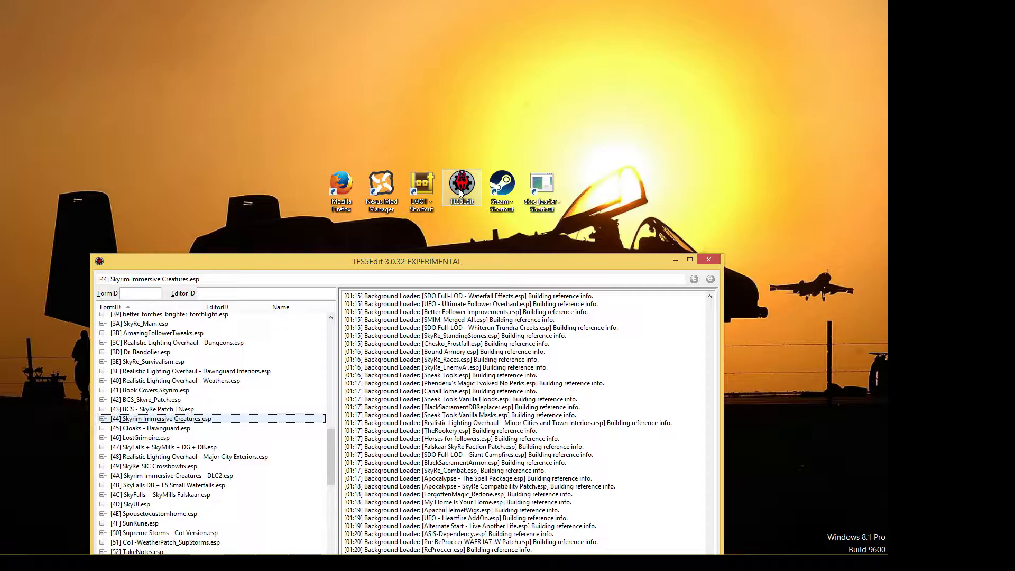
{"action": "left_click_drag", "start_coordinate": [479, 262], "coordinate": [484, 113]}
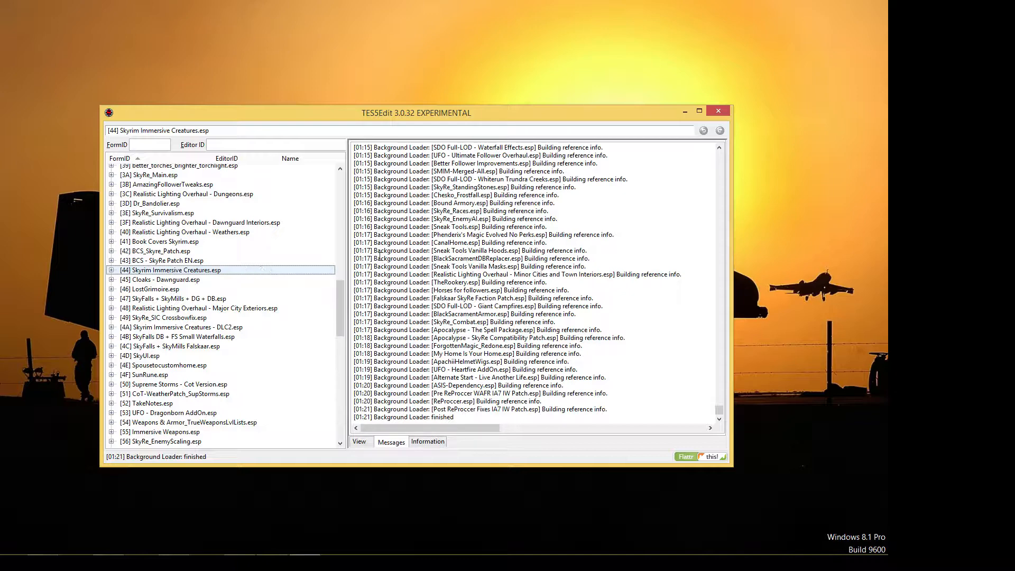
{"action": "left_click", "coordinate": [720, 111]}
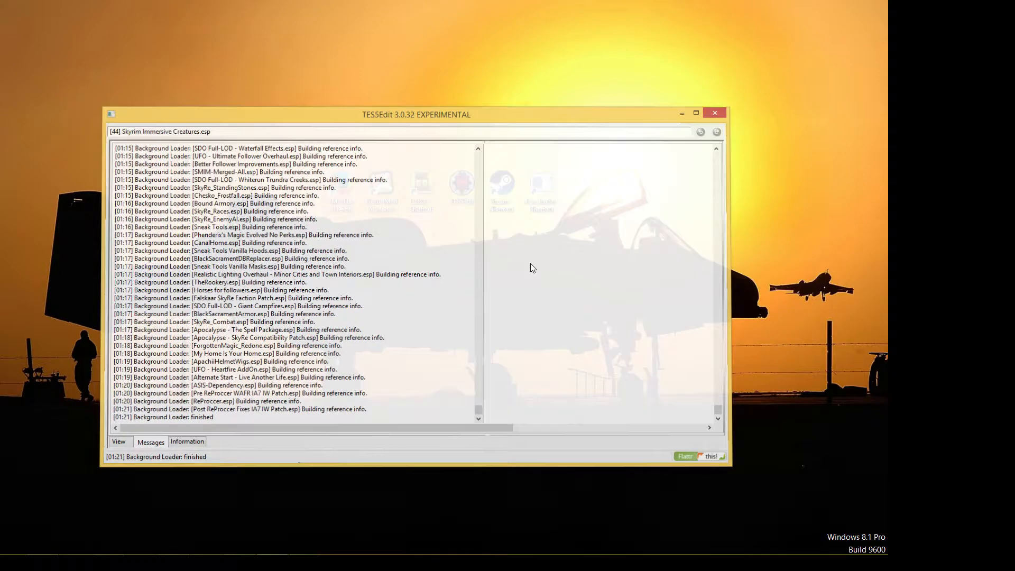
Relaunch TES5Edit and deselect all plugins in the master/plugin selection.
{"action": "left_click", "coordinate": [461, 184]}
{"action": "double_click", "coordinate": [461, 184]}
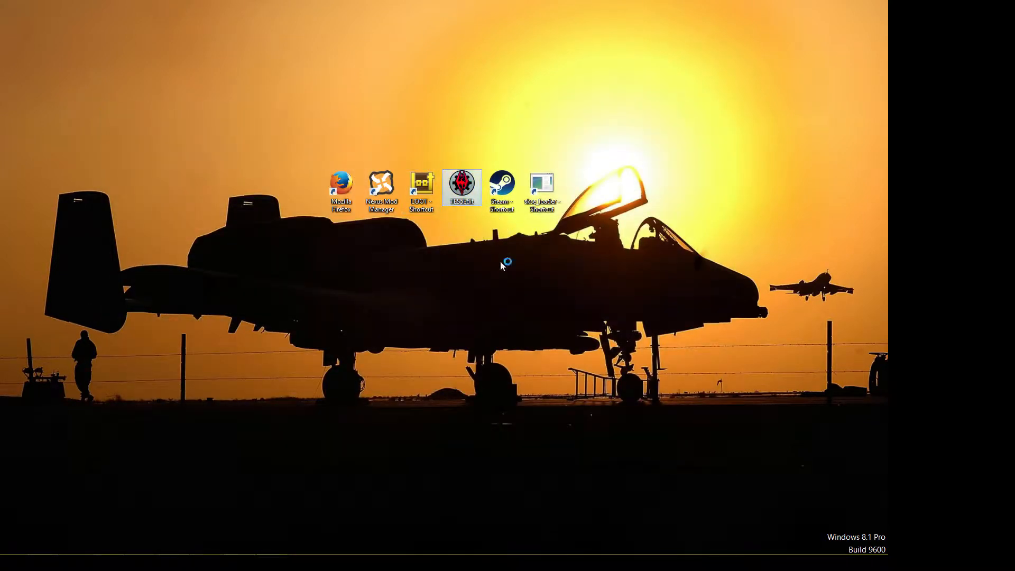
{"action": "right_click", "coordinate": [398, 252]}
{"action": "left_click", "coordinate": [423, 268]}
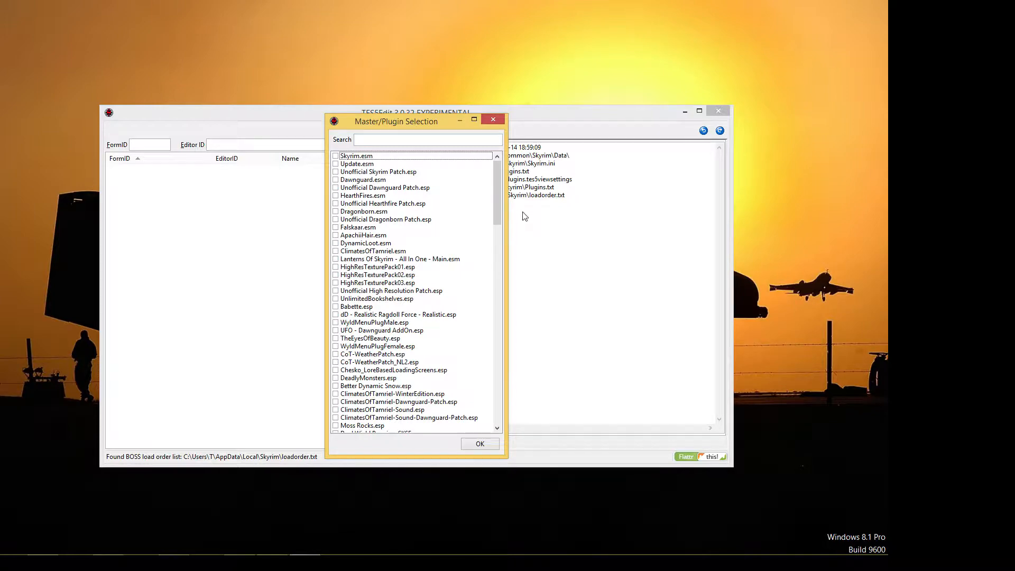
Find Skyrim Immersive Creatures.esp in the plugin selection and load only that plugin.
{"action": "left_click_drag", "start_coordinate": [498, 198], "coordinate": [502, 240]}
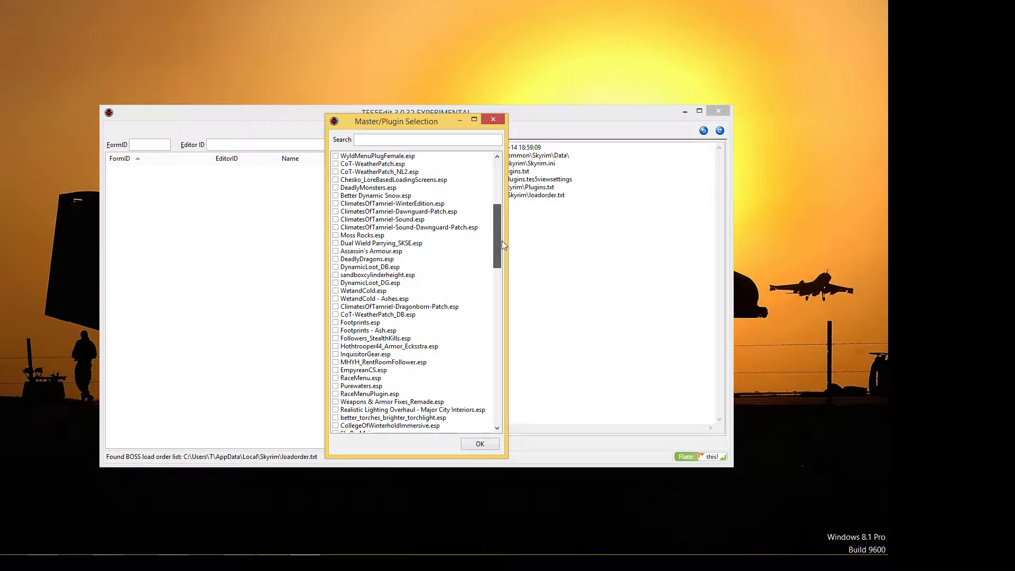
{"action": "left_click_drag", "start_coordinate": [503, 240], "coordinate": [503, 273]}
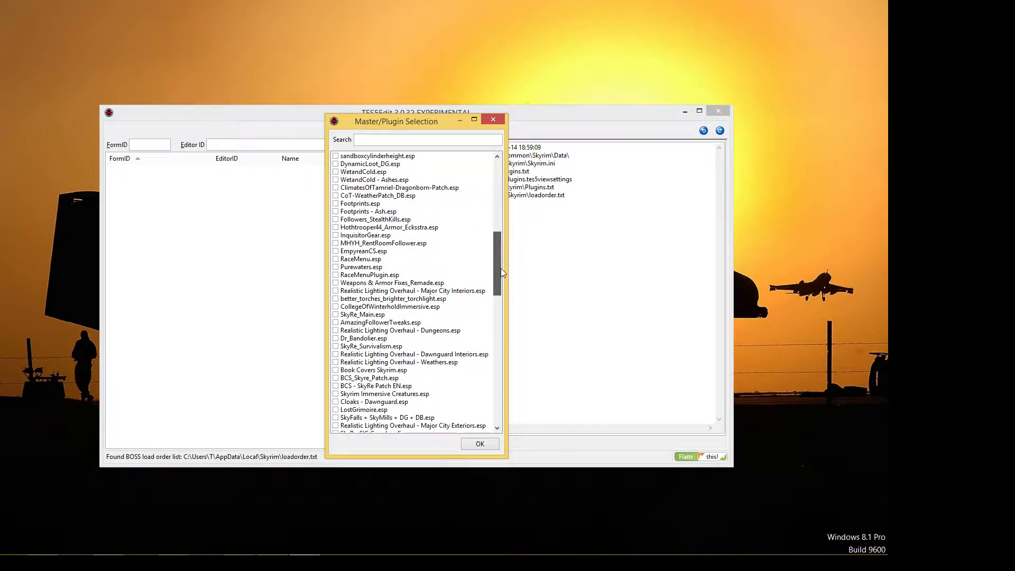
{"action": "left_click_drag", "start_coordinate": [502, 273], "coordinate": [503, 299]}
{"action": "left_click", "coordinate": [415, 285]}
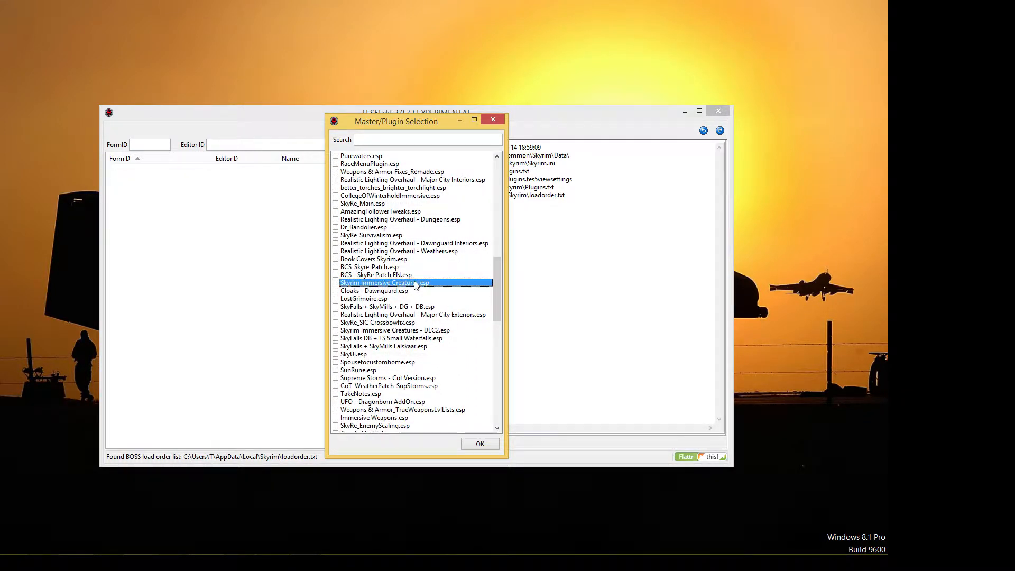
{"action": "double_click", "coordinate": [415, 284]}
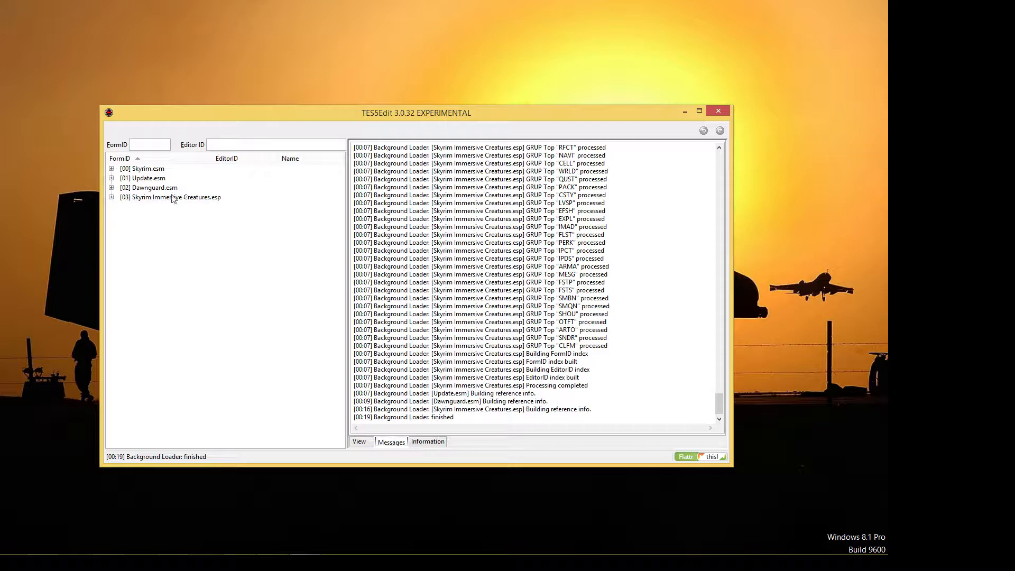
Expand Skyrim Immersive Creatures.esp, look over its record groups, and examine the entries in the Armor group before collapsing it.
{"action": "left_click", "coordinate": [111, 197]}
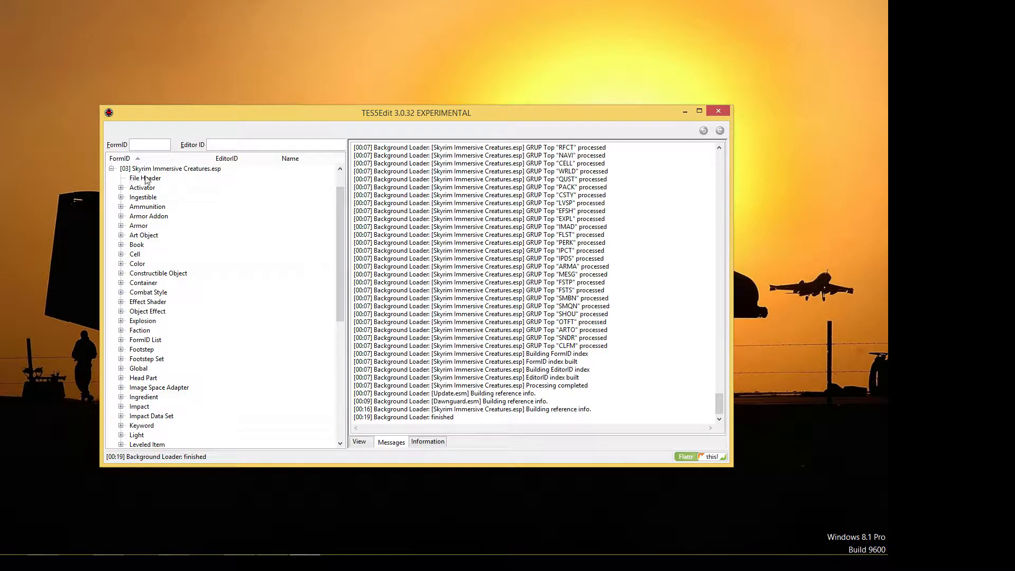
{"action": "scroll", "coordinate": [233, 328], "scroll_direction": "down", "scroll_amount": 7}
{"action": "scroll", "coordinate": [207, 330], "scroll_direction": "up", "scroll_amount": 7}
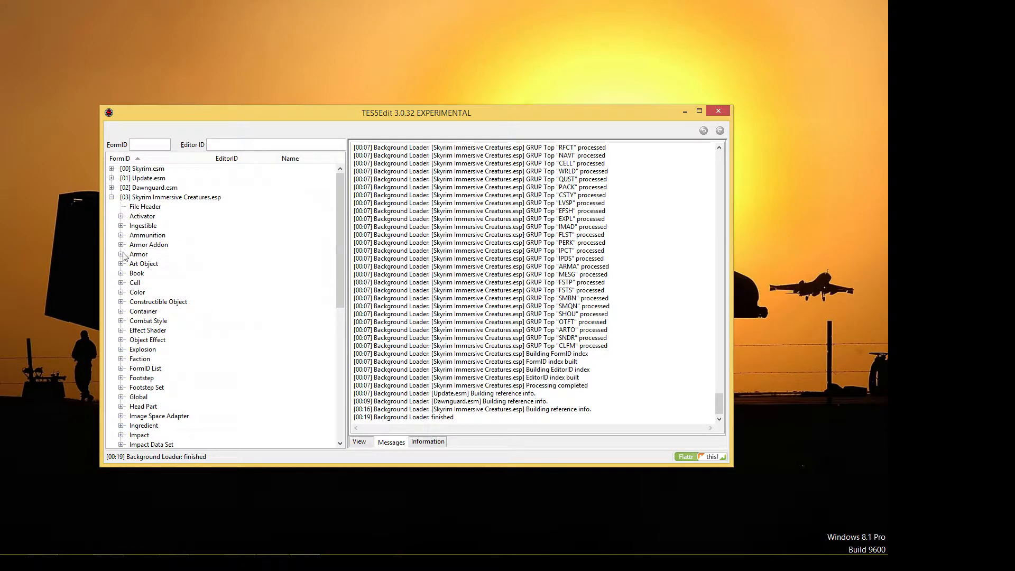
{"action": "left_click", "coordinate": [121, 254]}
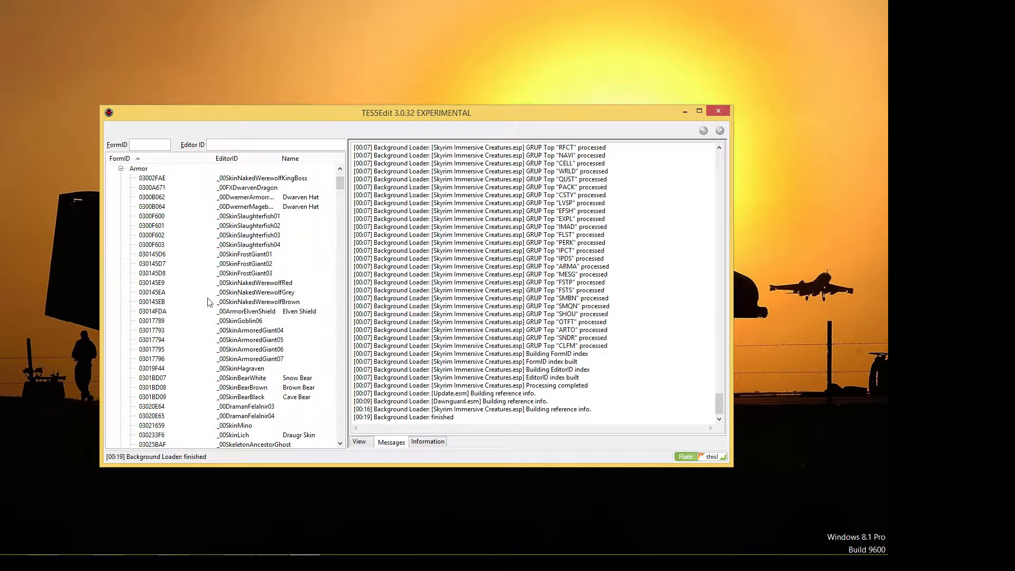
{"action": "scroll", "coordinate": [215, 328], "scroll_direction": "up", "scroll_amount": 3}
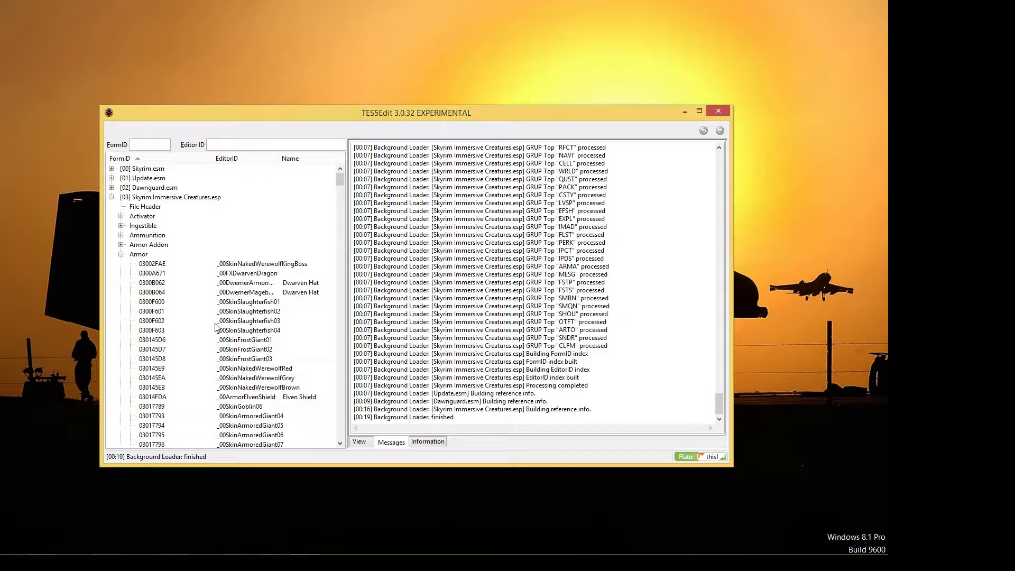
{"action": "left_click", "coordinate": [121, 254]}
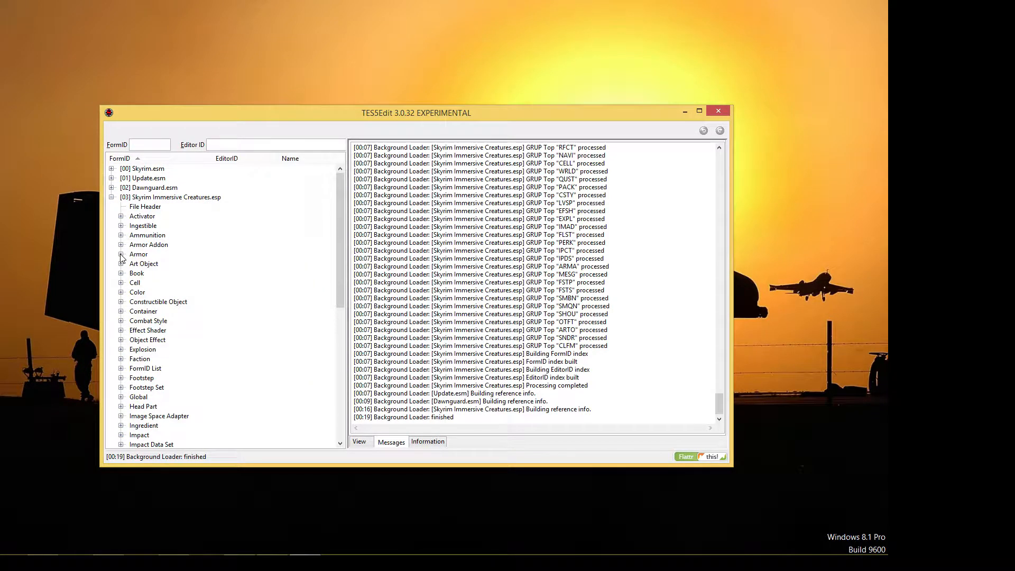
Recheck the entries in the Armor group of Skyrim Immersive Creatures.esp, then collapse the group and the plugin.
{"action": "left_click", "coordinate": [121, 254]}
{"action": "scroll", "coordinate": [158, 240], "scroll_direction": "up", "scroll_amount": 2}
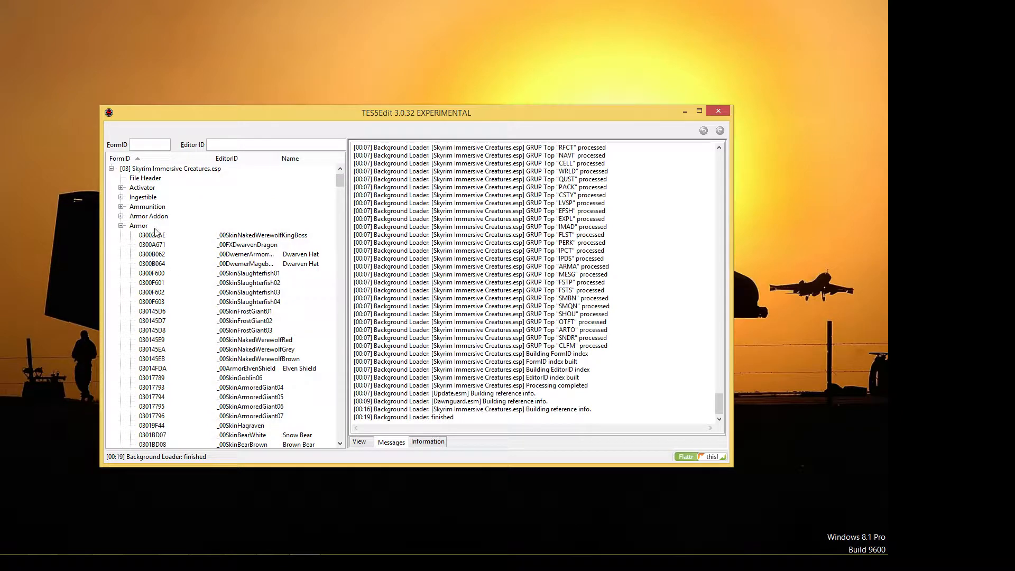
{"action": "left_click", "coordinate": [121, 225]}
{"action": "scroll", "coordinate": [122, 227], "scroll_direction": "up", "scroll_amount": 1}
{"action": "left_click", "coordinate": [112, 197]}
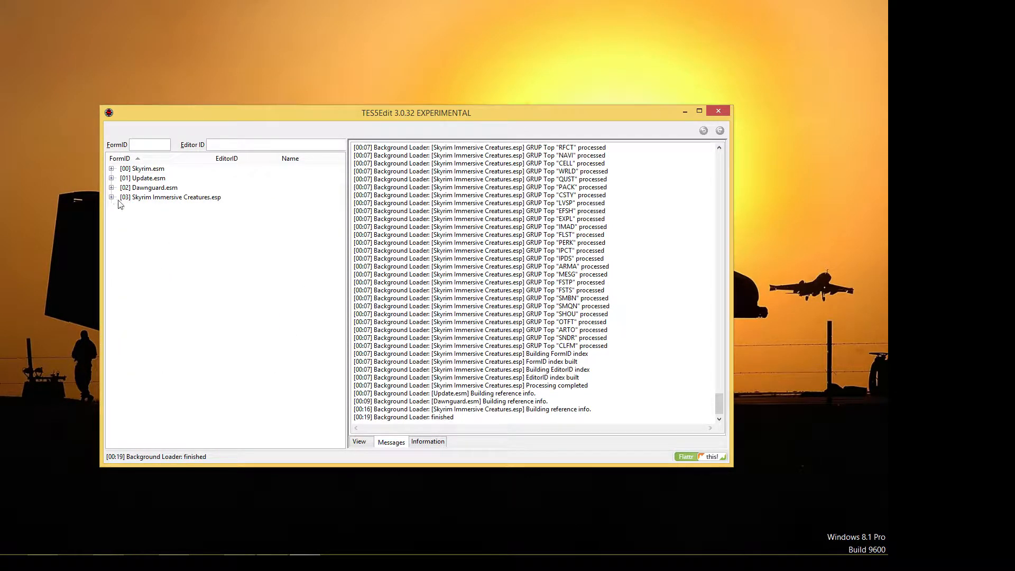
Apply the filter for cleaning to Skyrim Immersive Creatures.esp.
{"action": "left_click", "coordinate": [150, 198]}
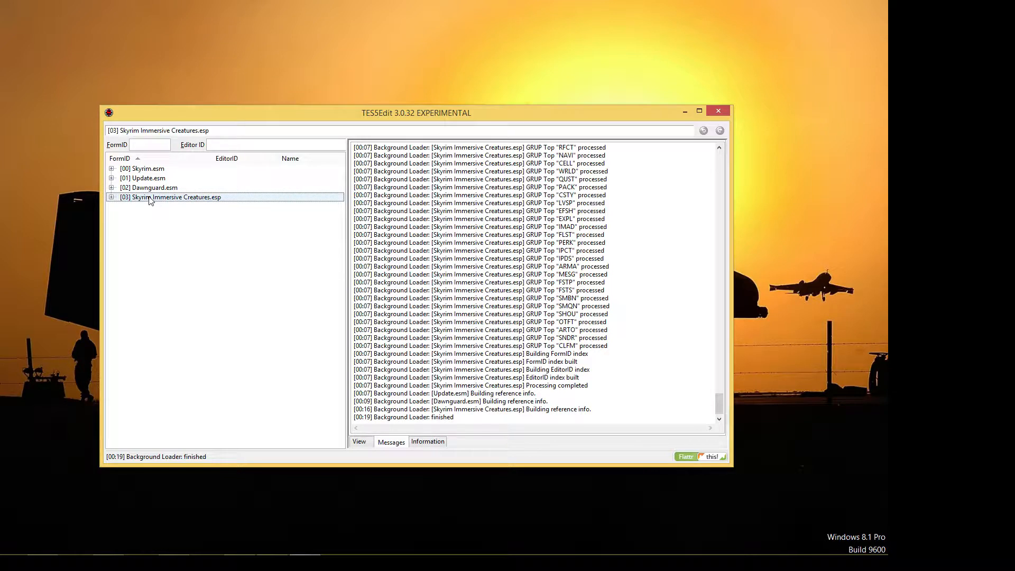
{"action": "right_click", "coordinate": [150, 200]}
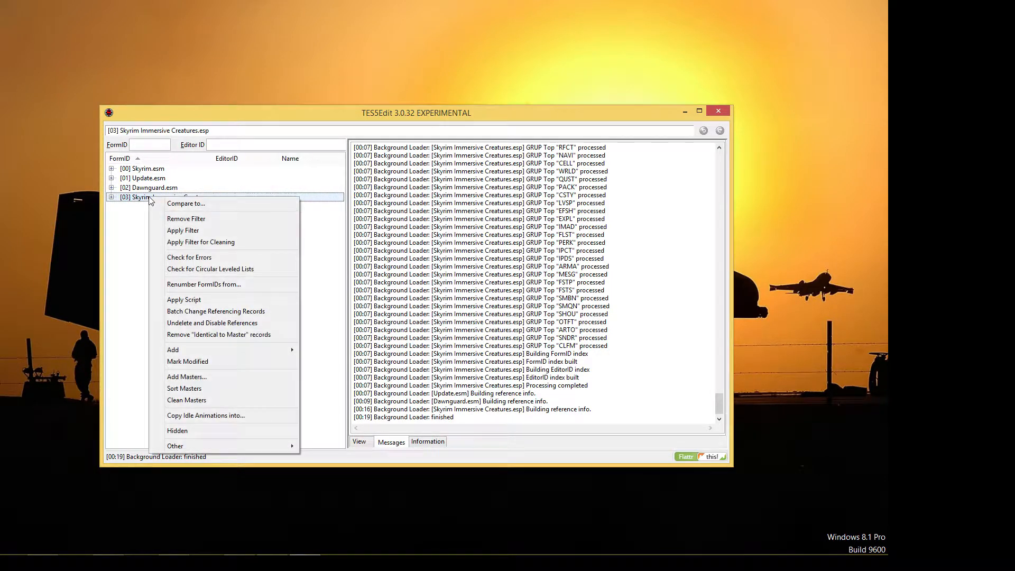
{"action": "left_click", "coordinate": [232, 244]}
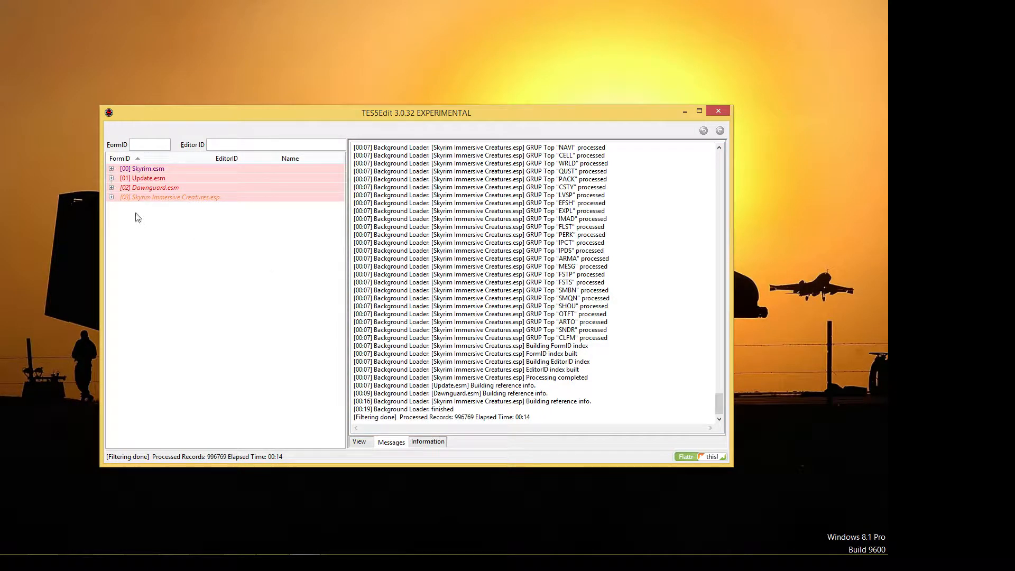
Look over the filtered record groups of Skyrim Immersive Creatures.esp and view its cleaning commands, such as Remove "Identical to Master" records, without running any.
{"action": "left_click", "coordinate": [111, 197]}
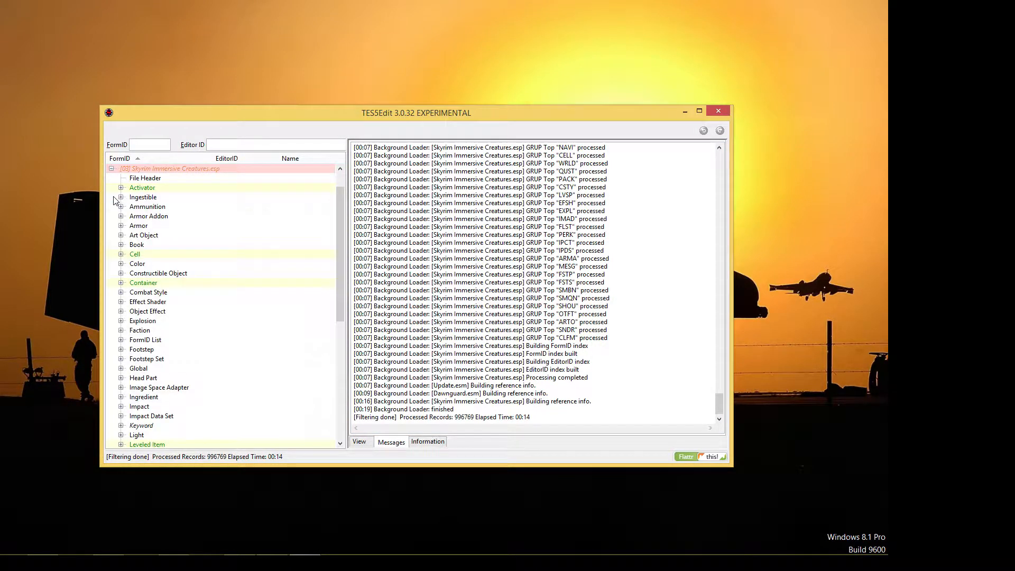
{"action": "left_click", "coordinate": [113, 178]}
{"action": "left_click", "coordinate": [167, 197]}
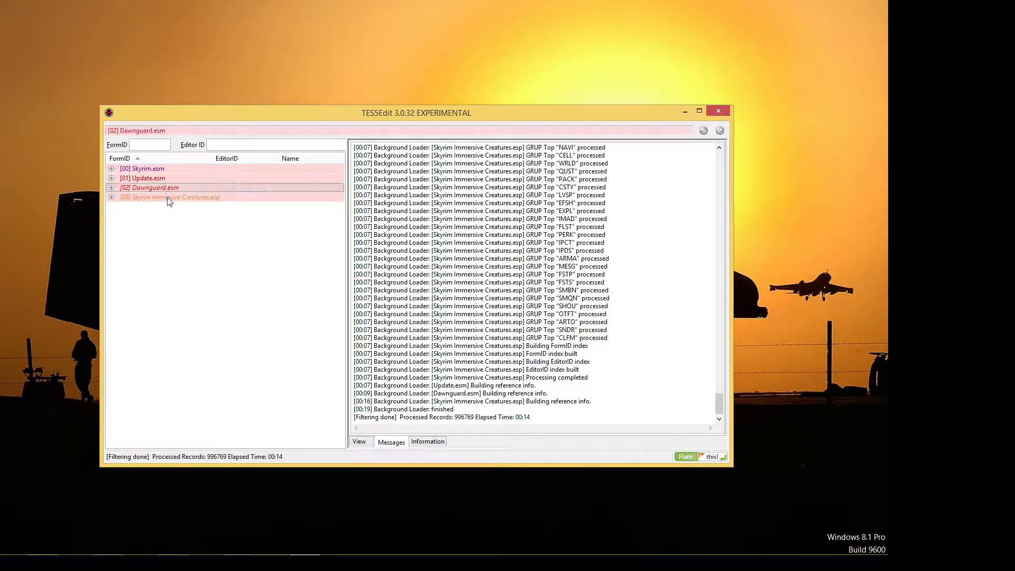
{"action": "right_click", "coordinate": [167, 199]}
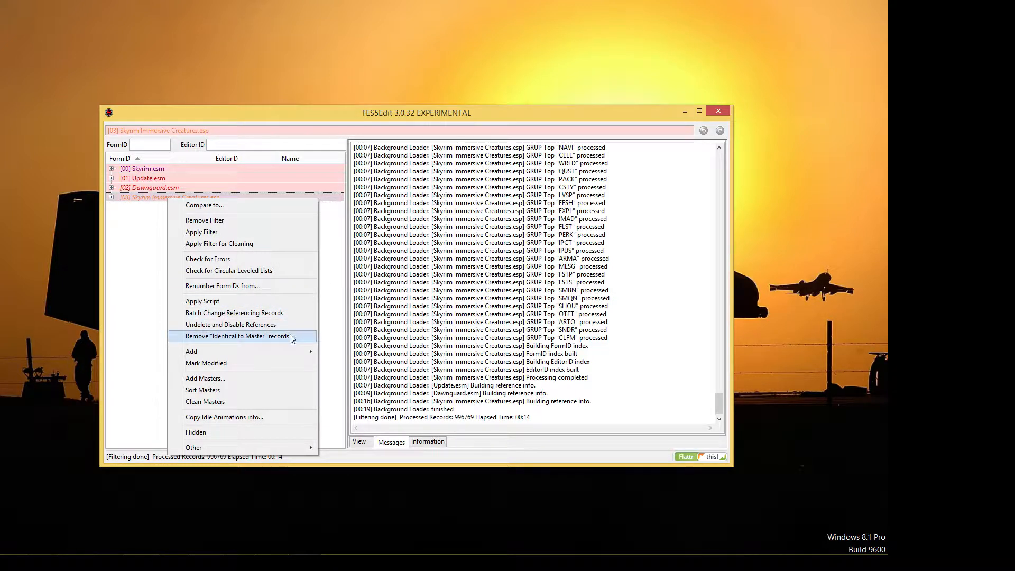
{"action": "left_click", "coordinate": [341, 265]}
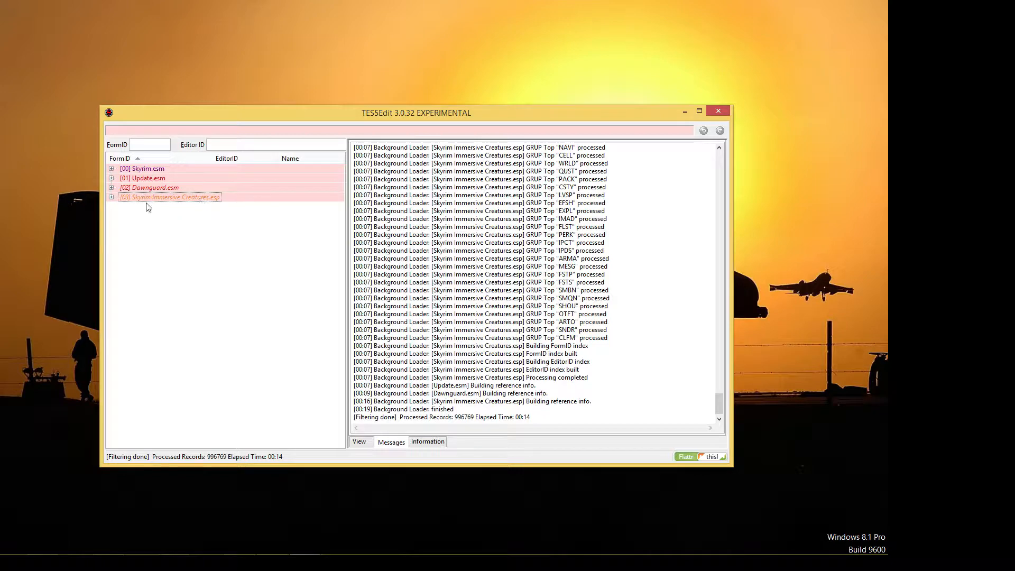
Close and relaunch TES5Edit, look through the plugins in the master/plugin selection, and close the selection without loading any.
{"action": "left_click", "coordinate": [716, 110]}
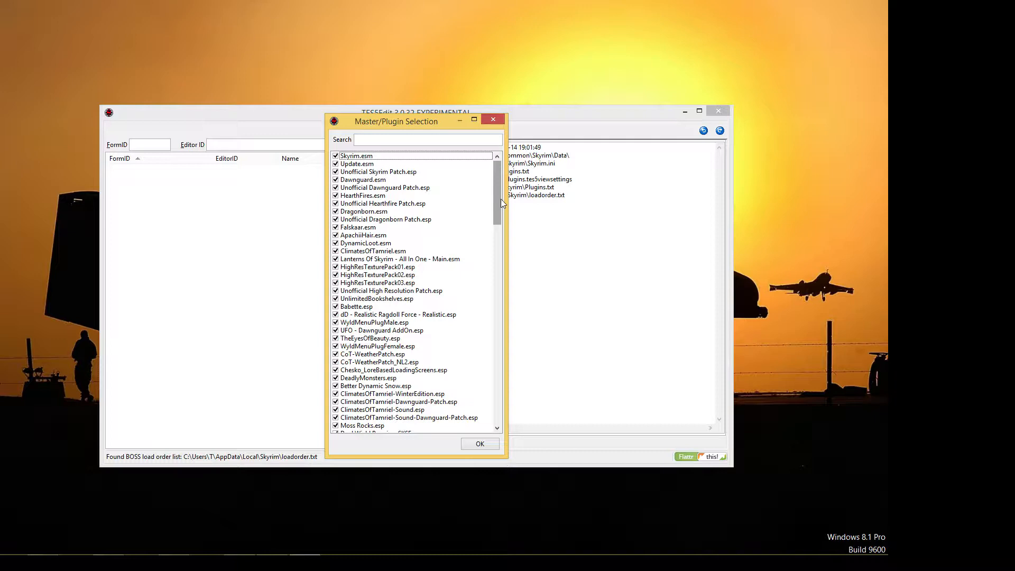
{"action": "left_click_drag", "start_coordinate": [500, 200], "coordinate": [494, 239]}
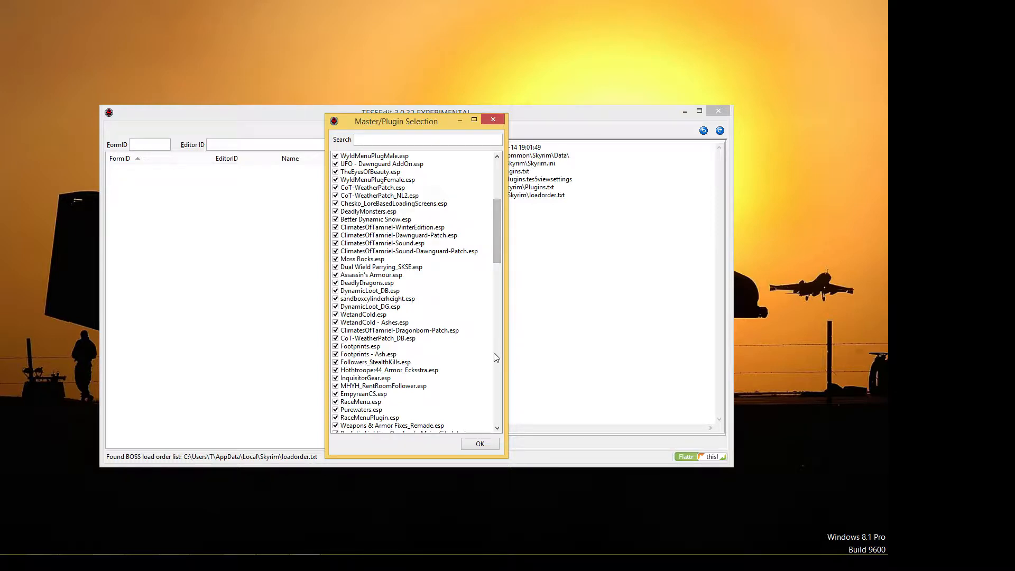
{"action": "left_click", "coordinate": [492, 119]}
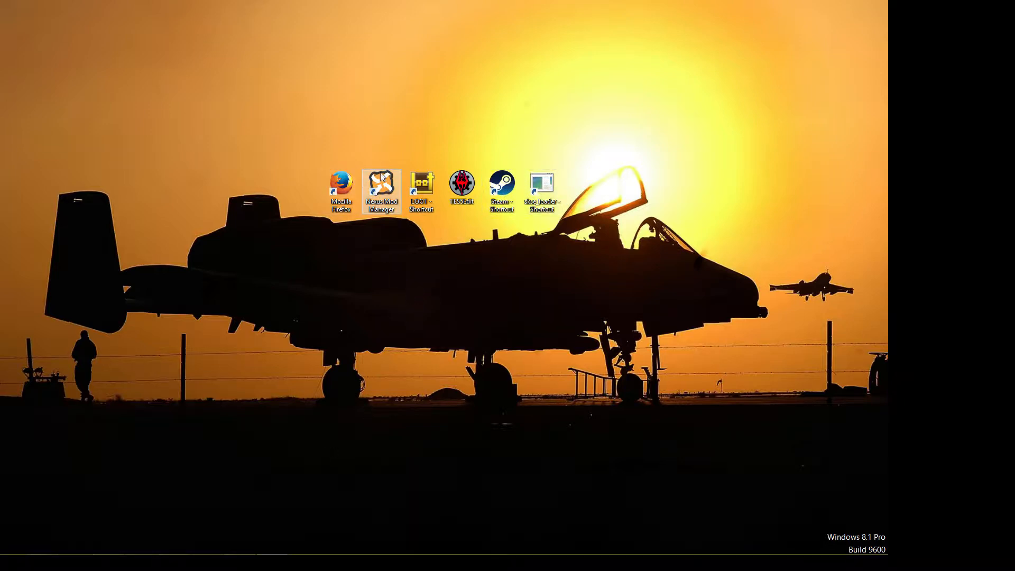
Switch to Steam, open the Workshop for The Elder Scrolls V: Skyrim, look over its most popular mods, and minimize Steam.
{"action": "mouse_move", "coordinate": [250, 529]}
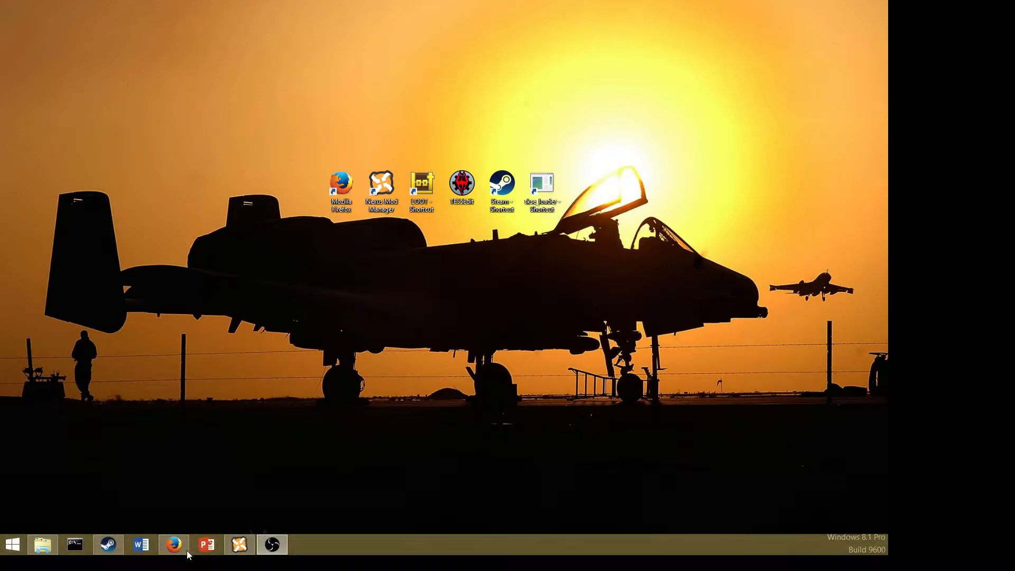
{"action": "left_click", "coordinate": [109, 545]}
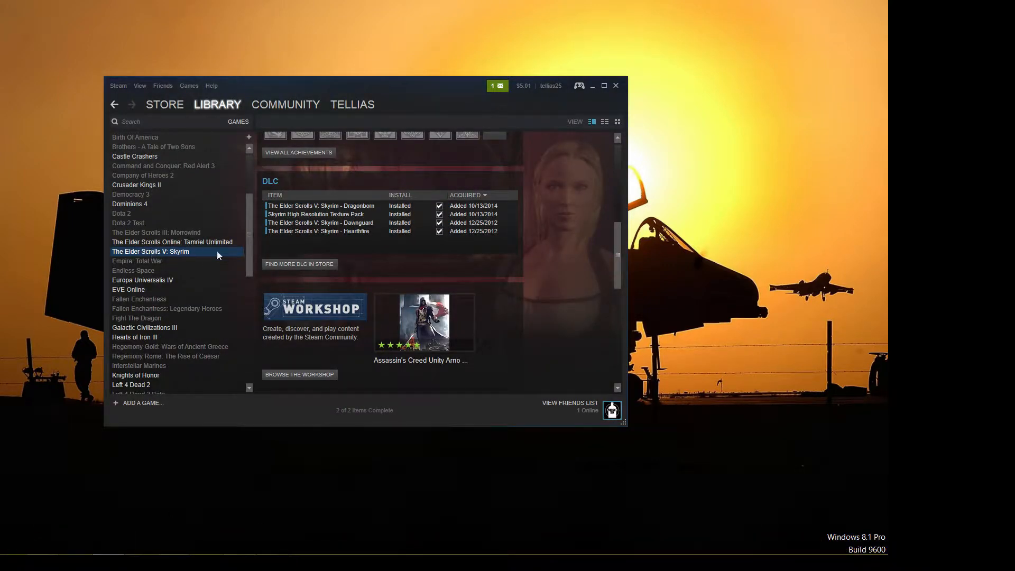
{"action": "left_click", "coordinate": [303, 374]}
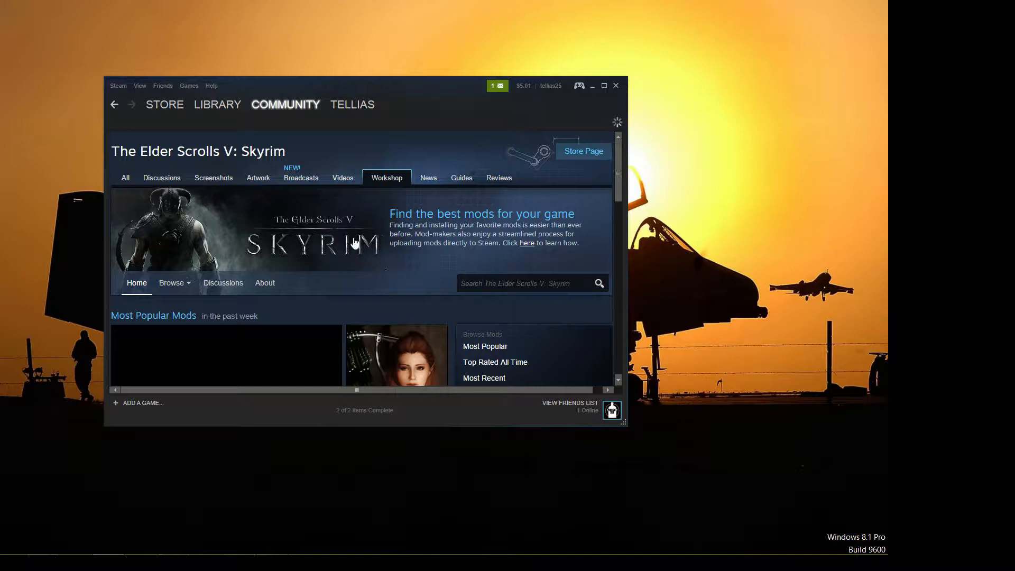
{"action": "scroll", "coordinate": [322, 261], "scroll_direction": "down", "scroll_amount": 2}
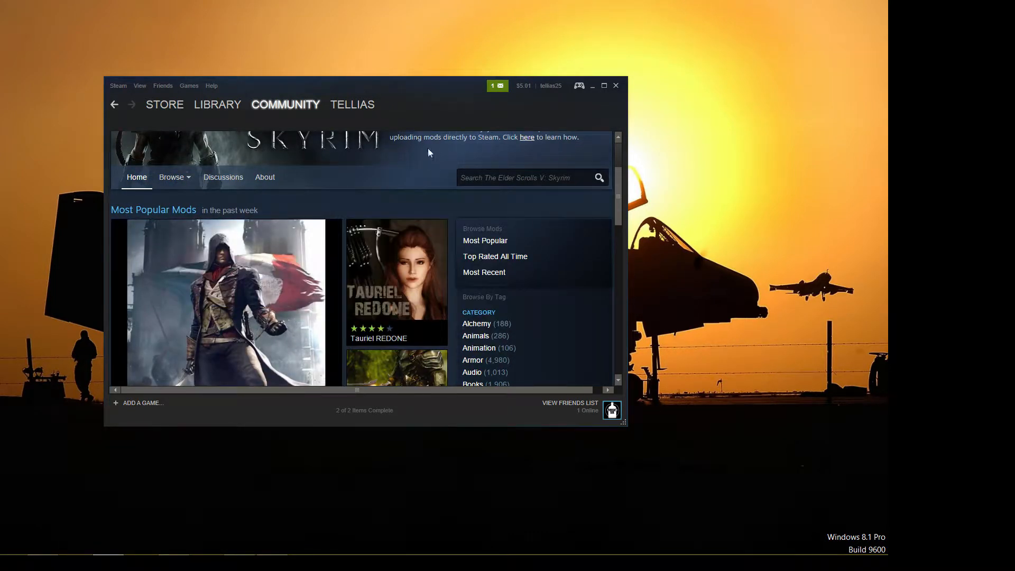
{"action": "left_click_drag", "start_coordinate": [433, 97], "coordinate": [484, 126]}
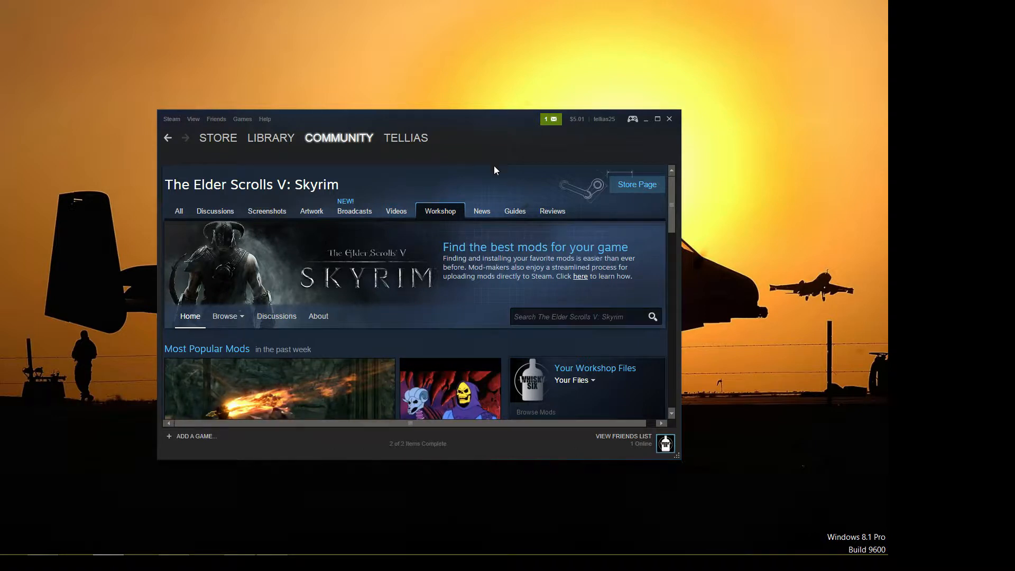
{"action": "left_click", "coordinate": [647, 120]}
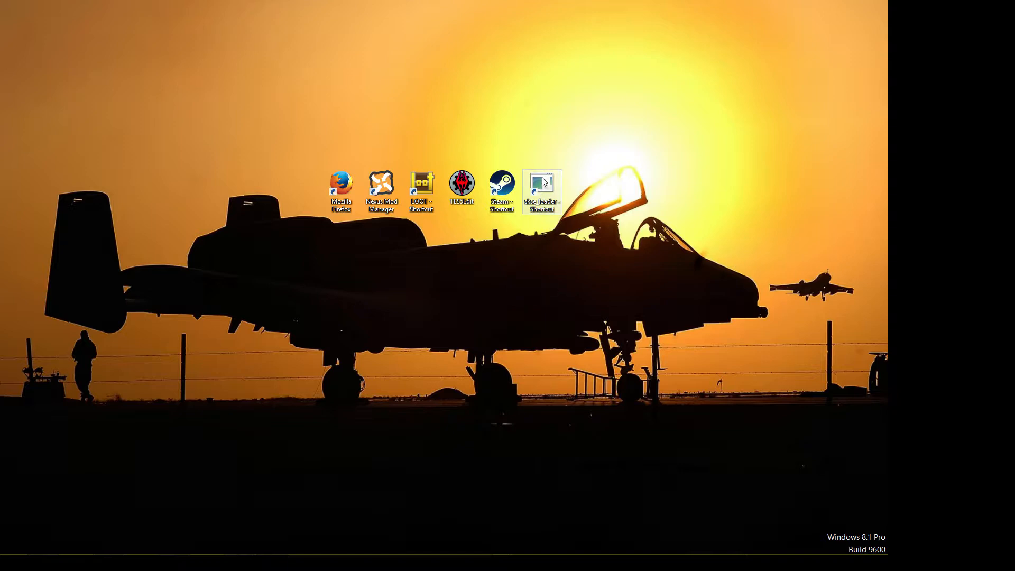
Switch to Firefox, view the Skyrim Script Extender (SKSE) download page, and minimize the browser.
{"action": "mouse_move", "coordinate": [235, 557]}
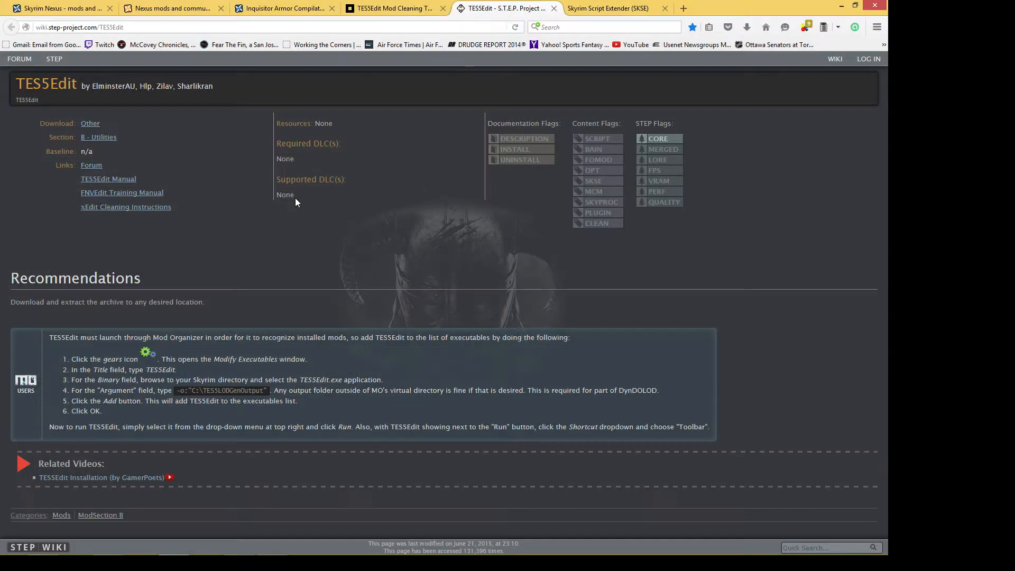
{"action": "left_click", "coordinate": [295, 198]}
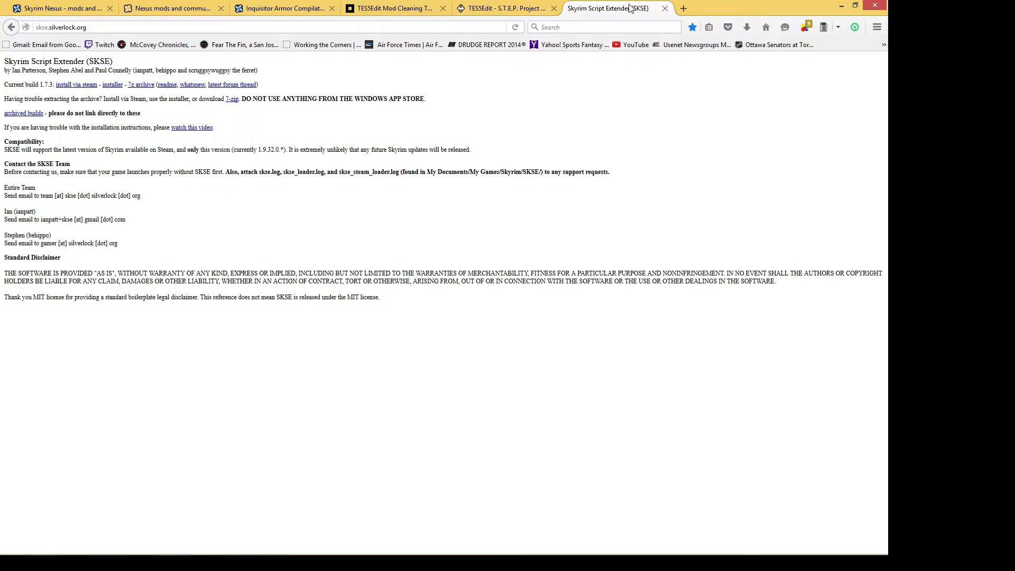
{"action": "left_click", "coordinate": [842, 8]}
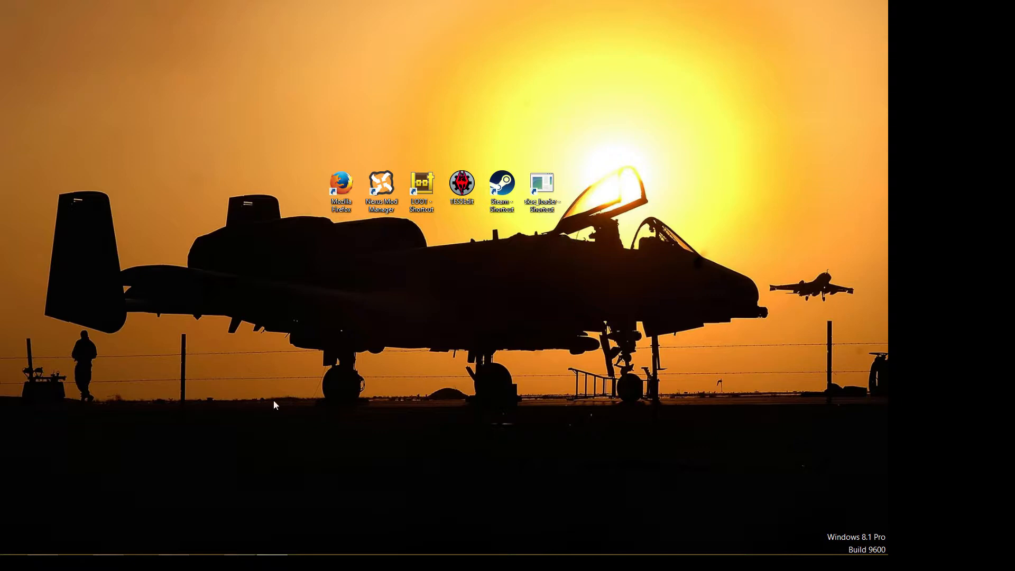
Switch to File Explorer, locate skse_loader in the Skyrim game folder, and minimize the window.
{"action": "left_click", "coordinate": [42, 544]}
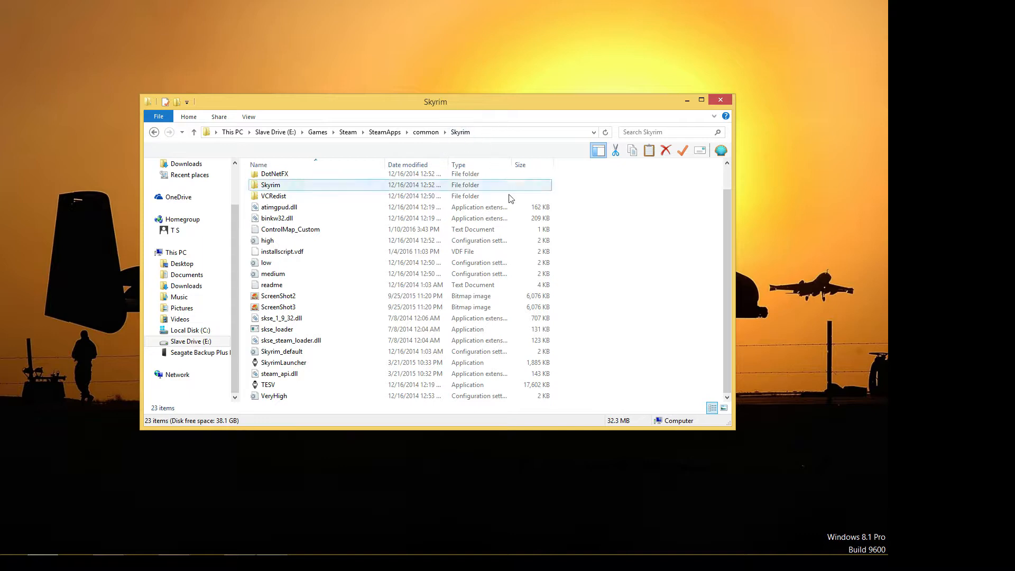
{"action": "left_click", "coordinate": [304, 333]}
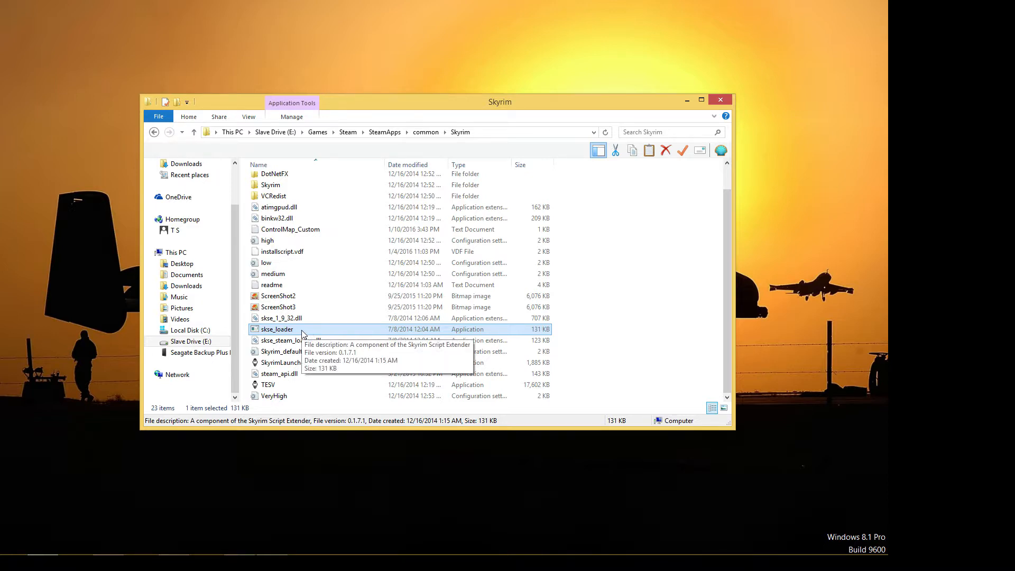
{"action": "left_click", "coordinate": [687, 102]}
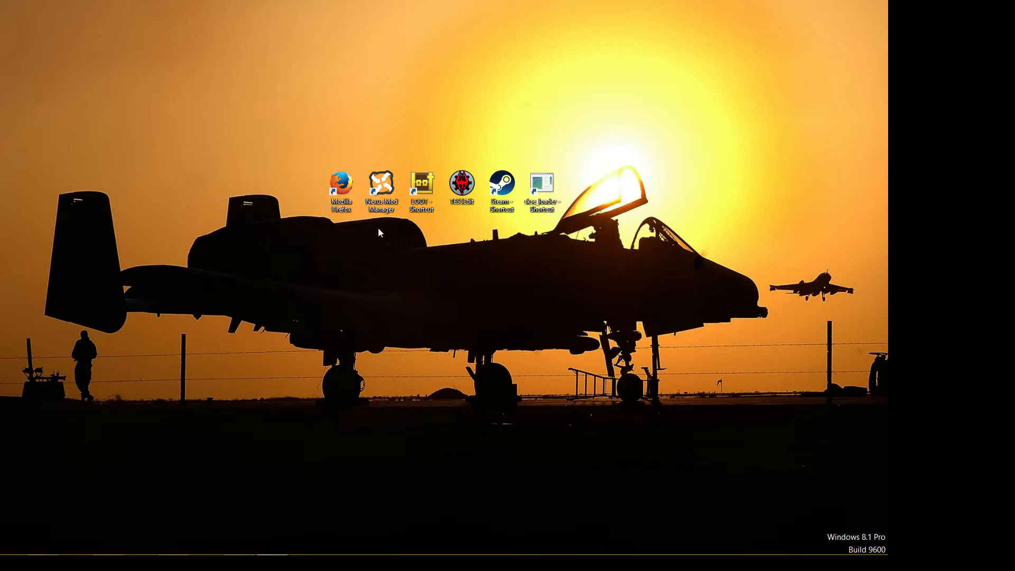